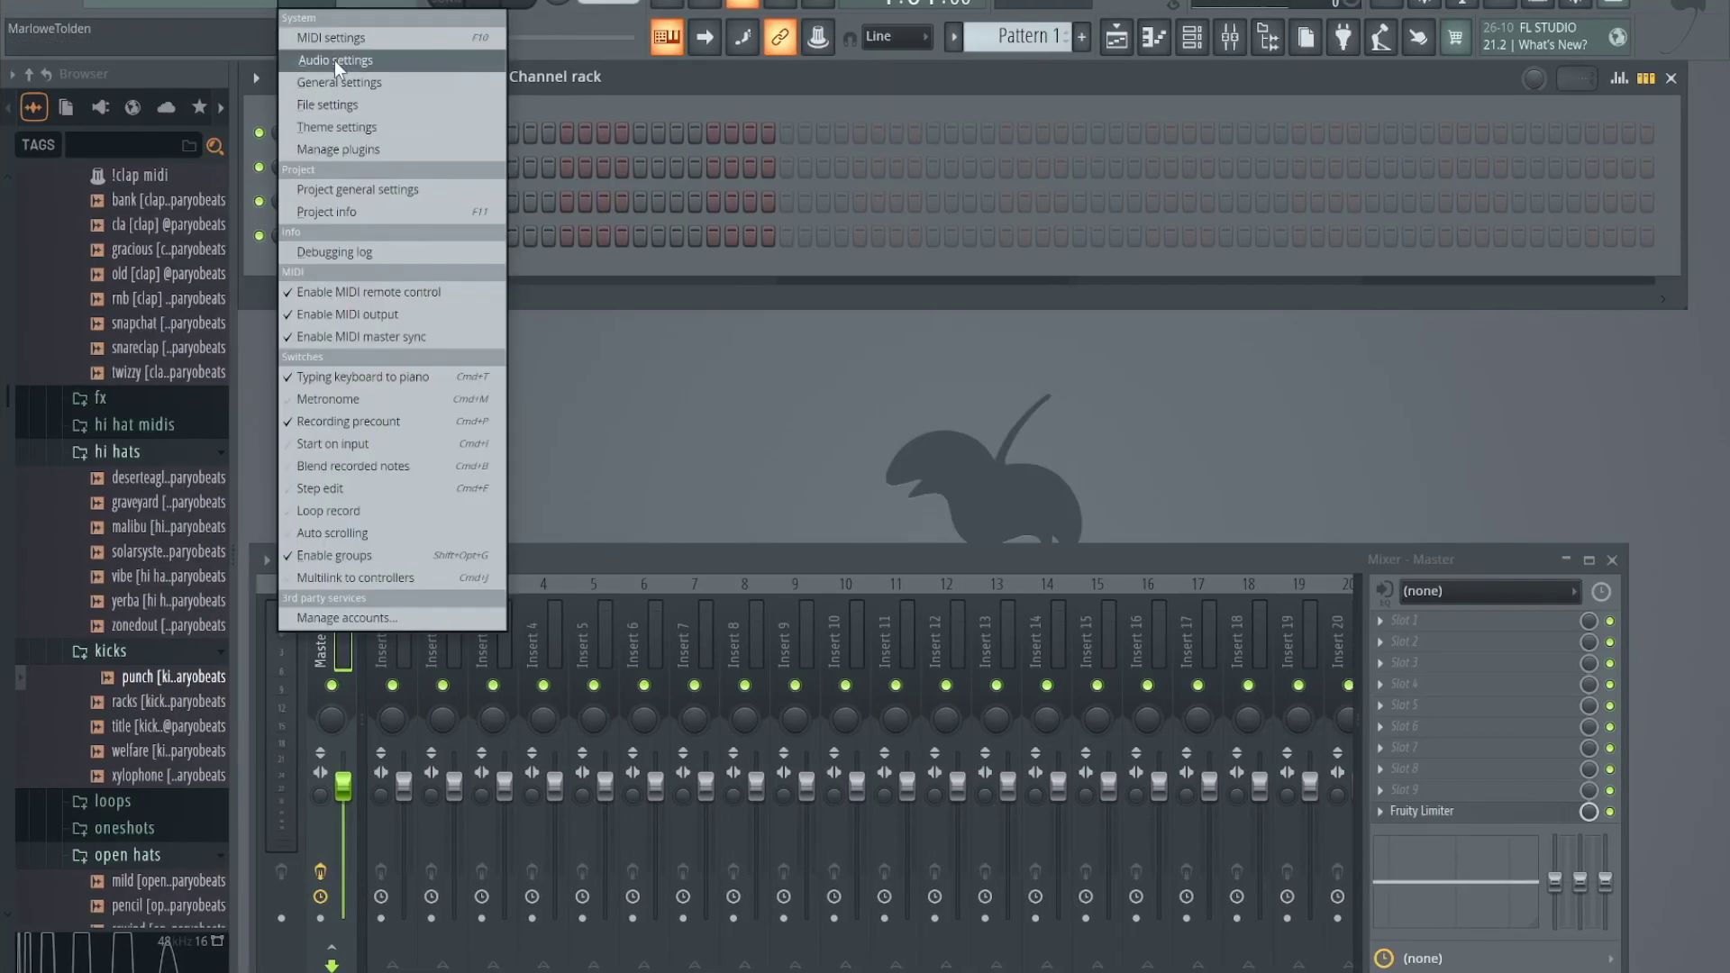
- Set the audio output device to FL Studio Screen Output and close the settings
{"action": "left_click", "coordinate": [335, 63]}
{"action": "left_click", "coordinate": [705, 106]}
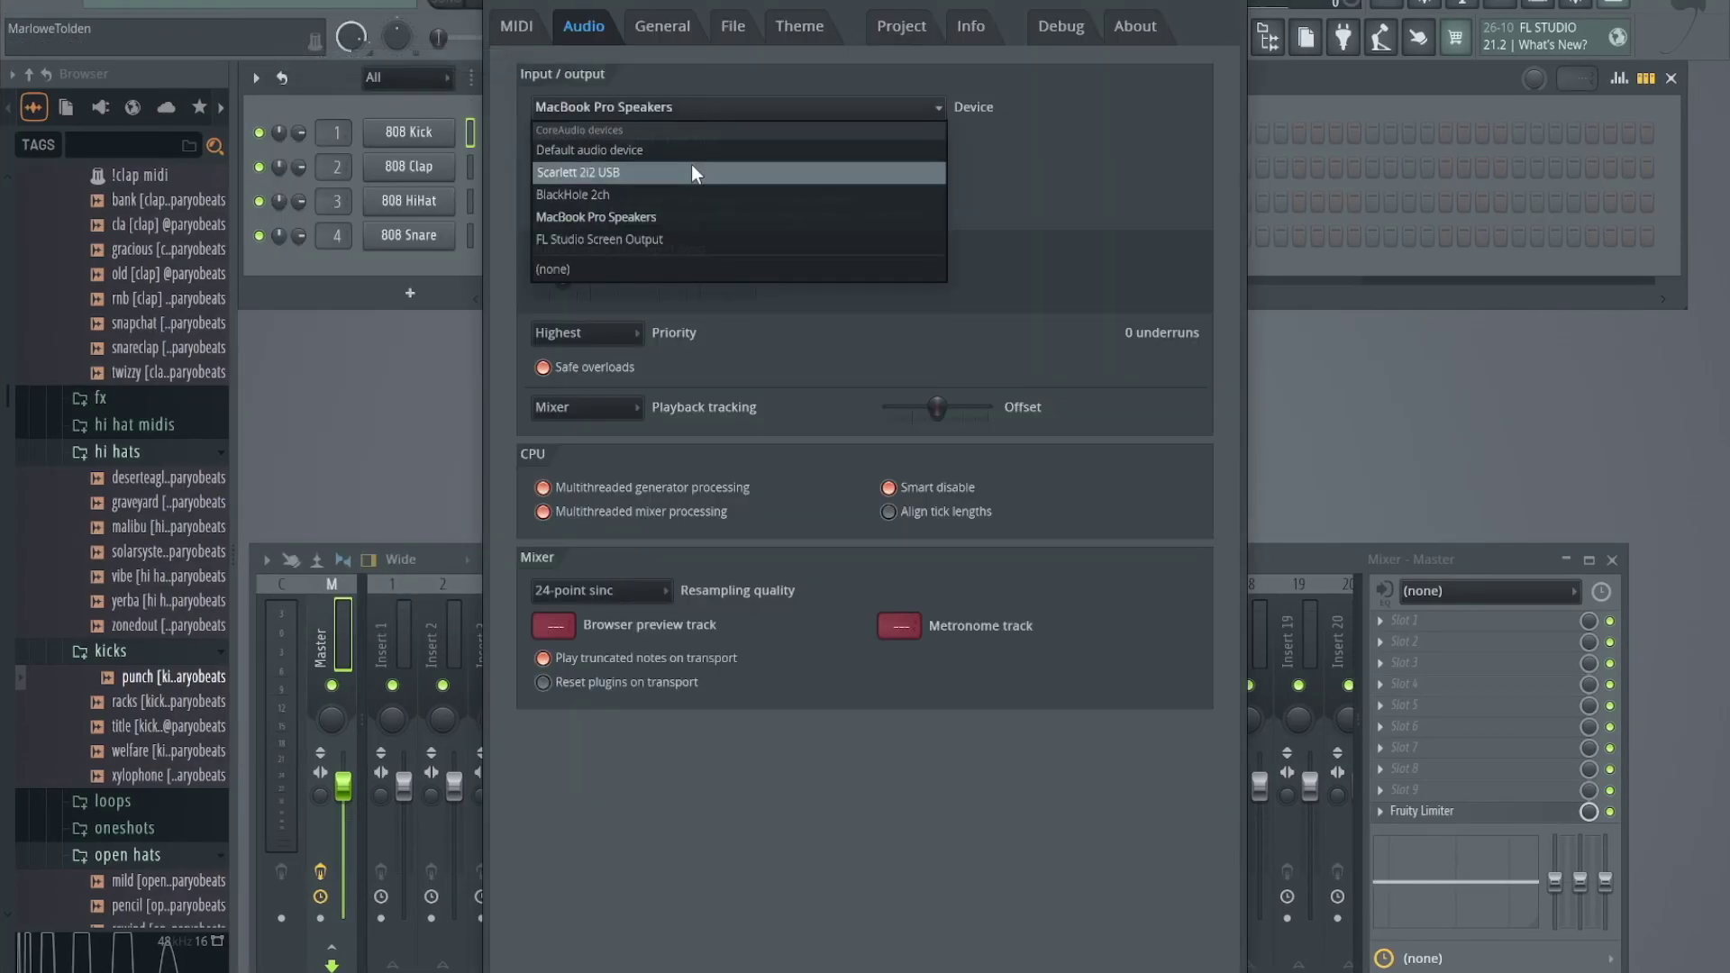
{"action": "left_click", "coordinate": [657, 240]}
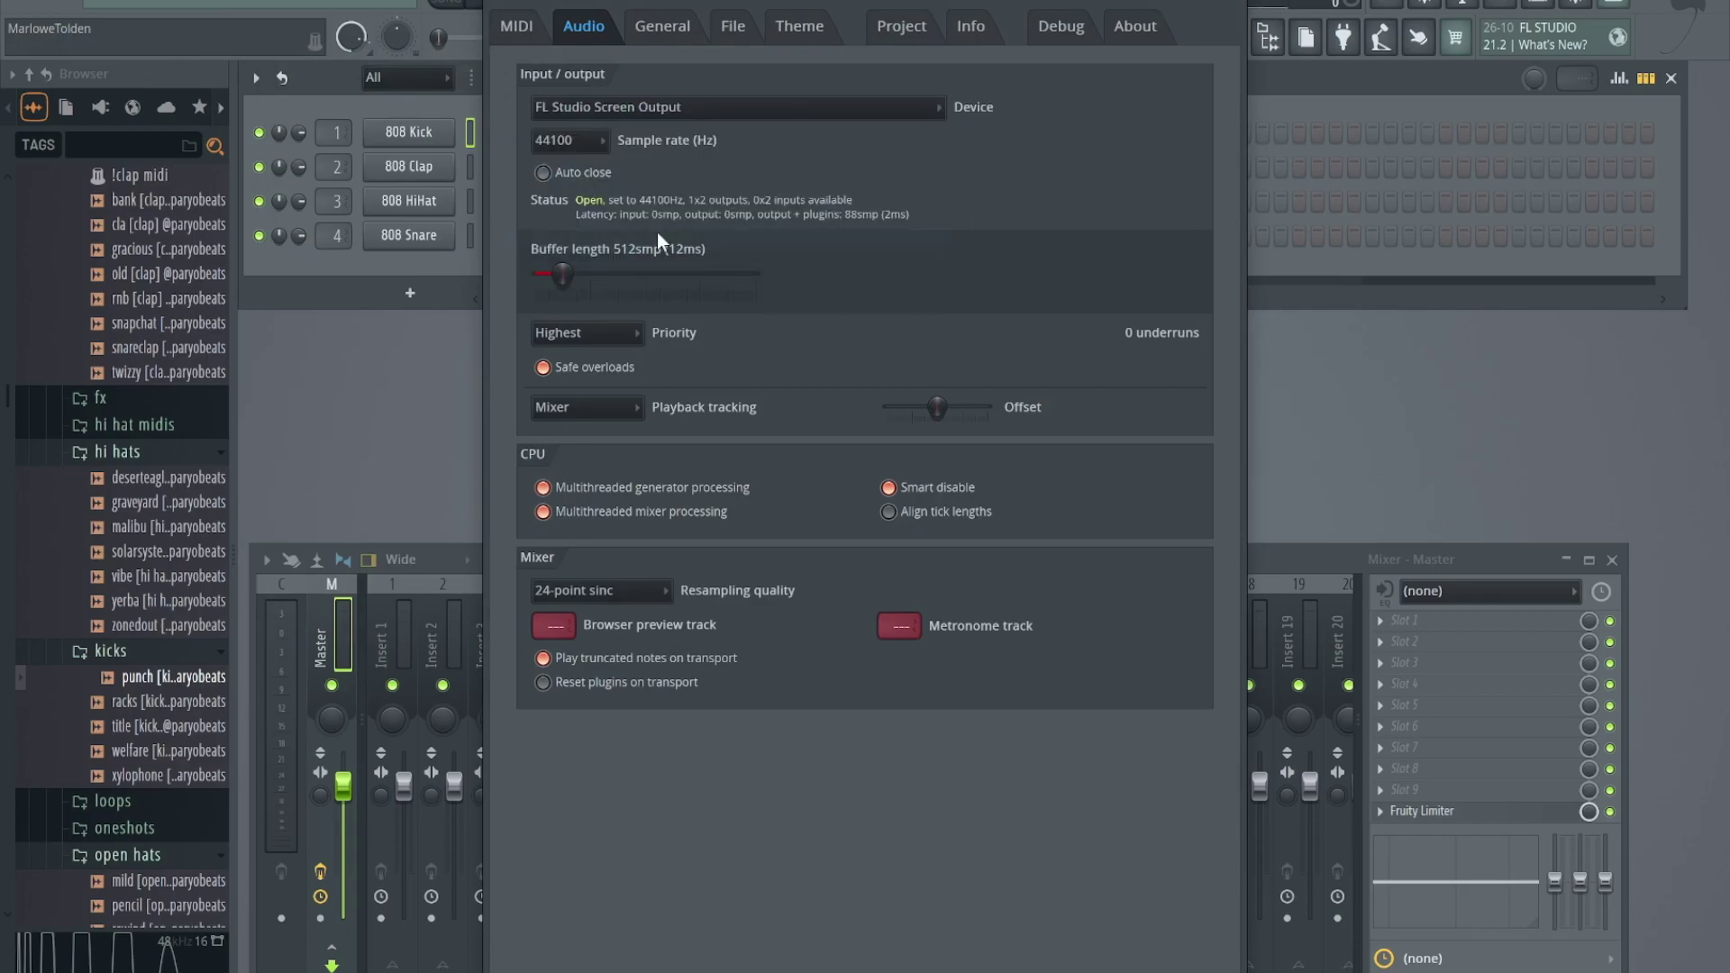
{"action": "left_click", "coordinate": [1231, 3]}
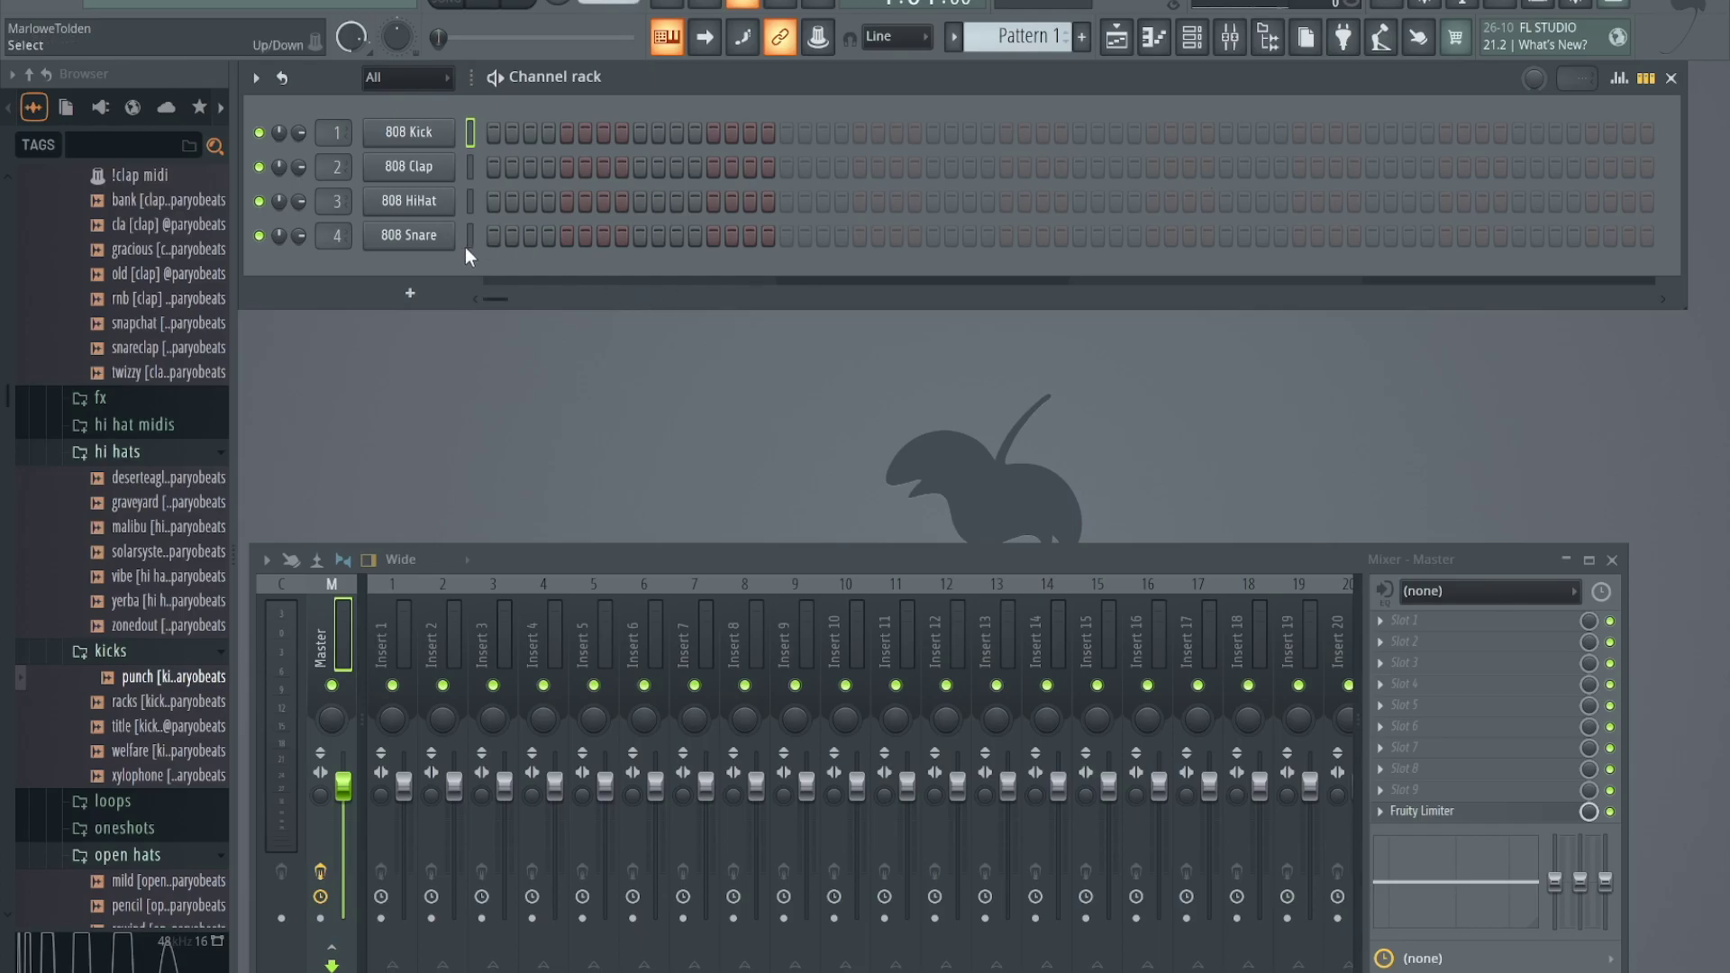
- Add a Piano V2 instrument channel to the channel rack and close its plugin window
{"action": "left_click", "coordinate": [410, 293]}
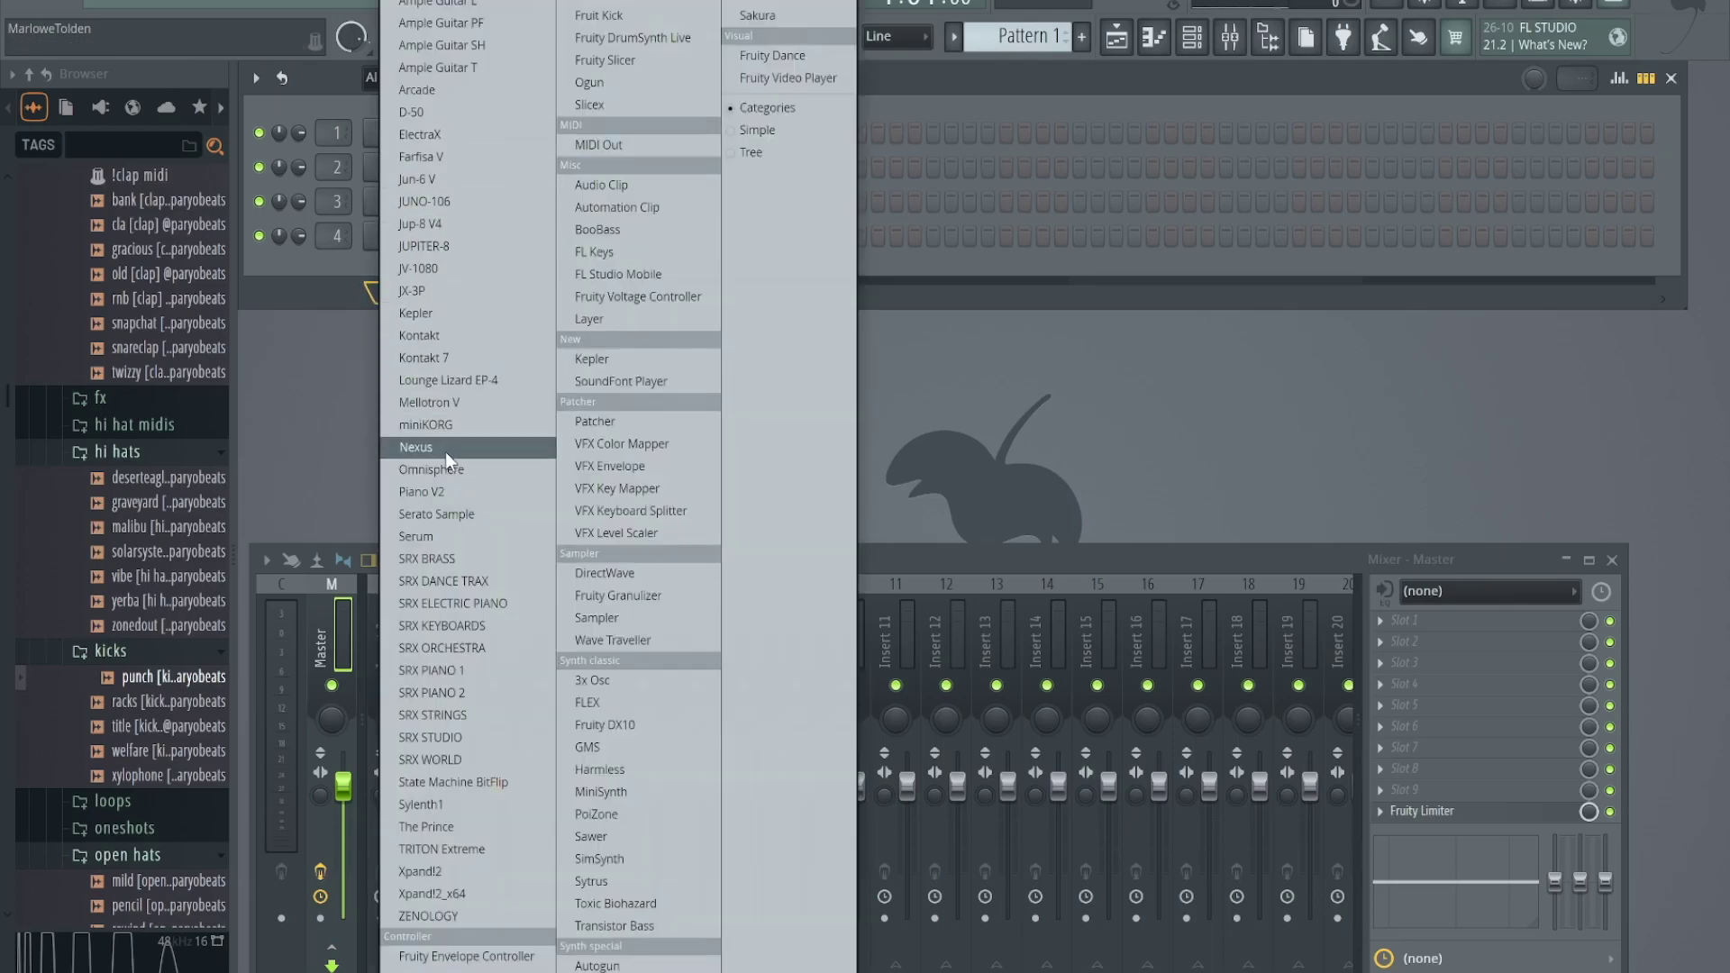
{"action": "left_click", "coordinate": [431, 491]}
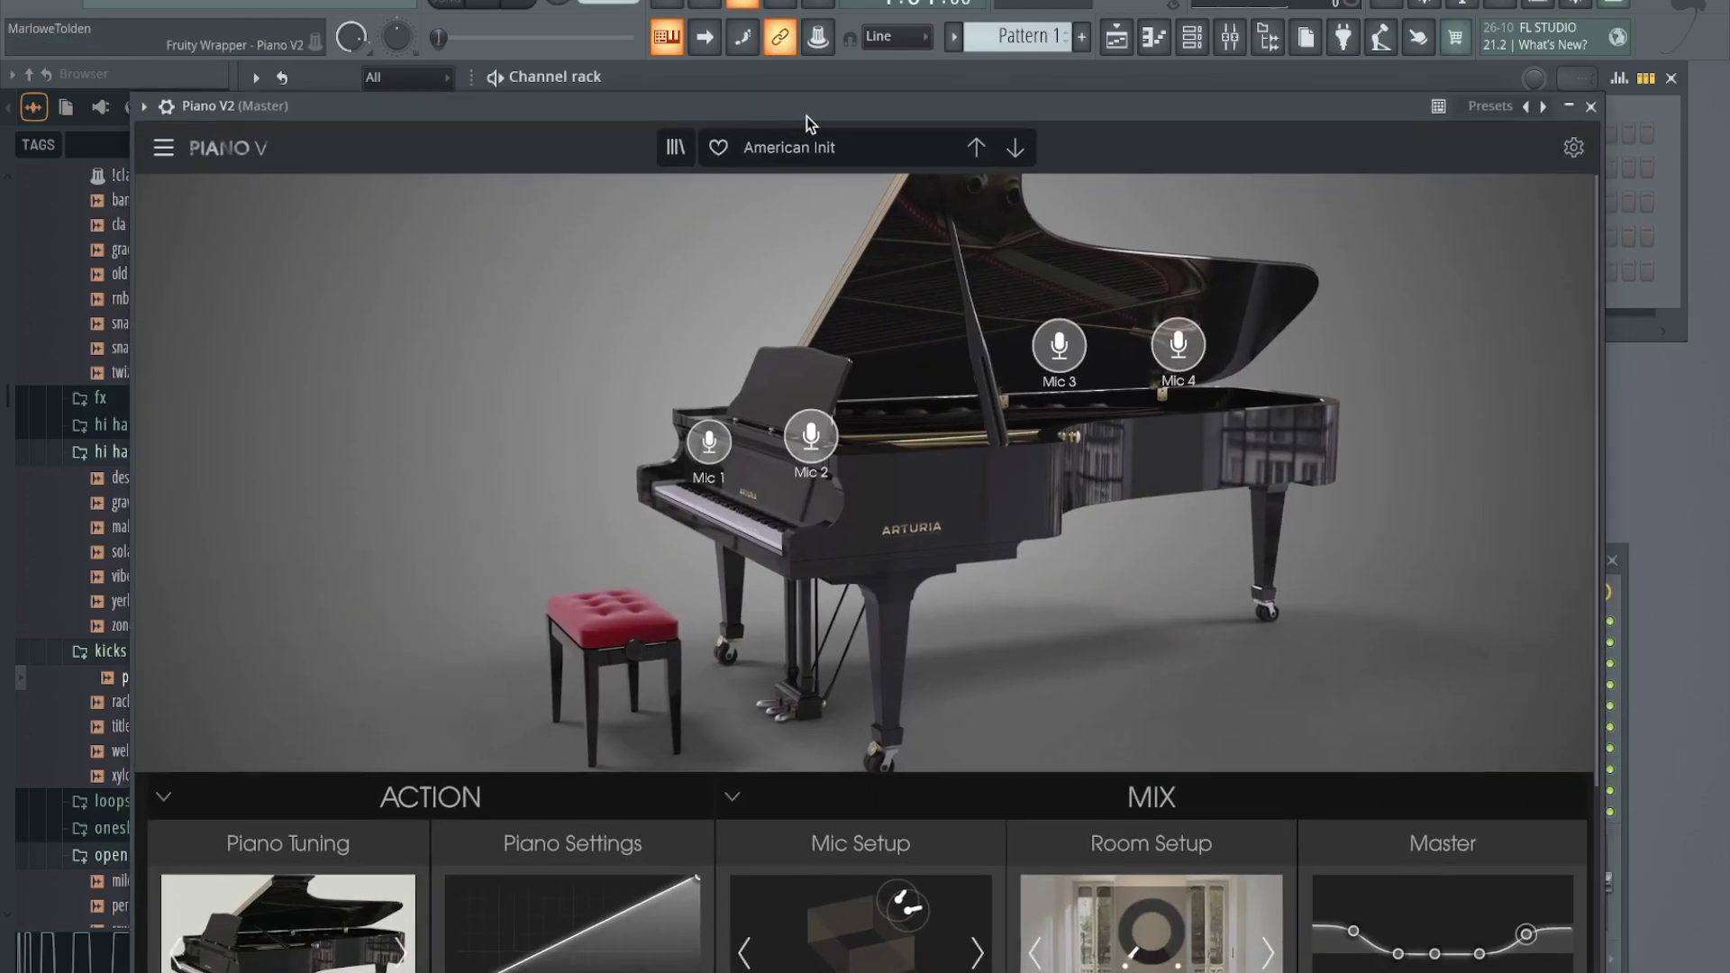
{"action": "left_click", "coordinate": [1593, 108]}
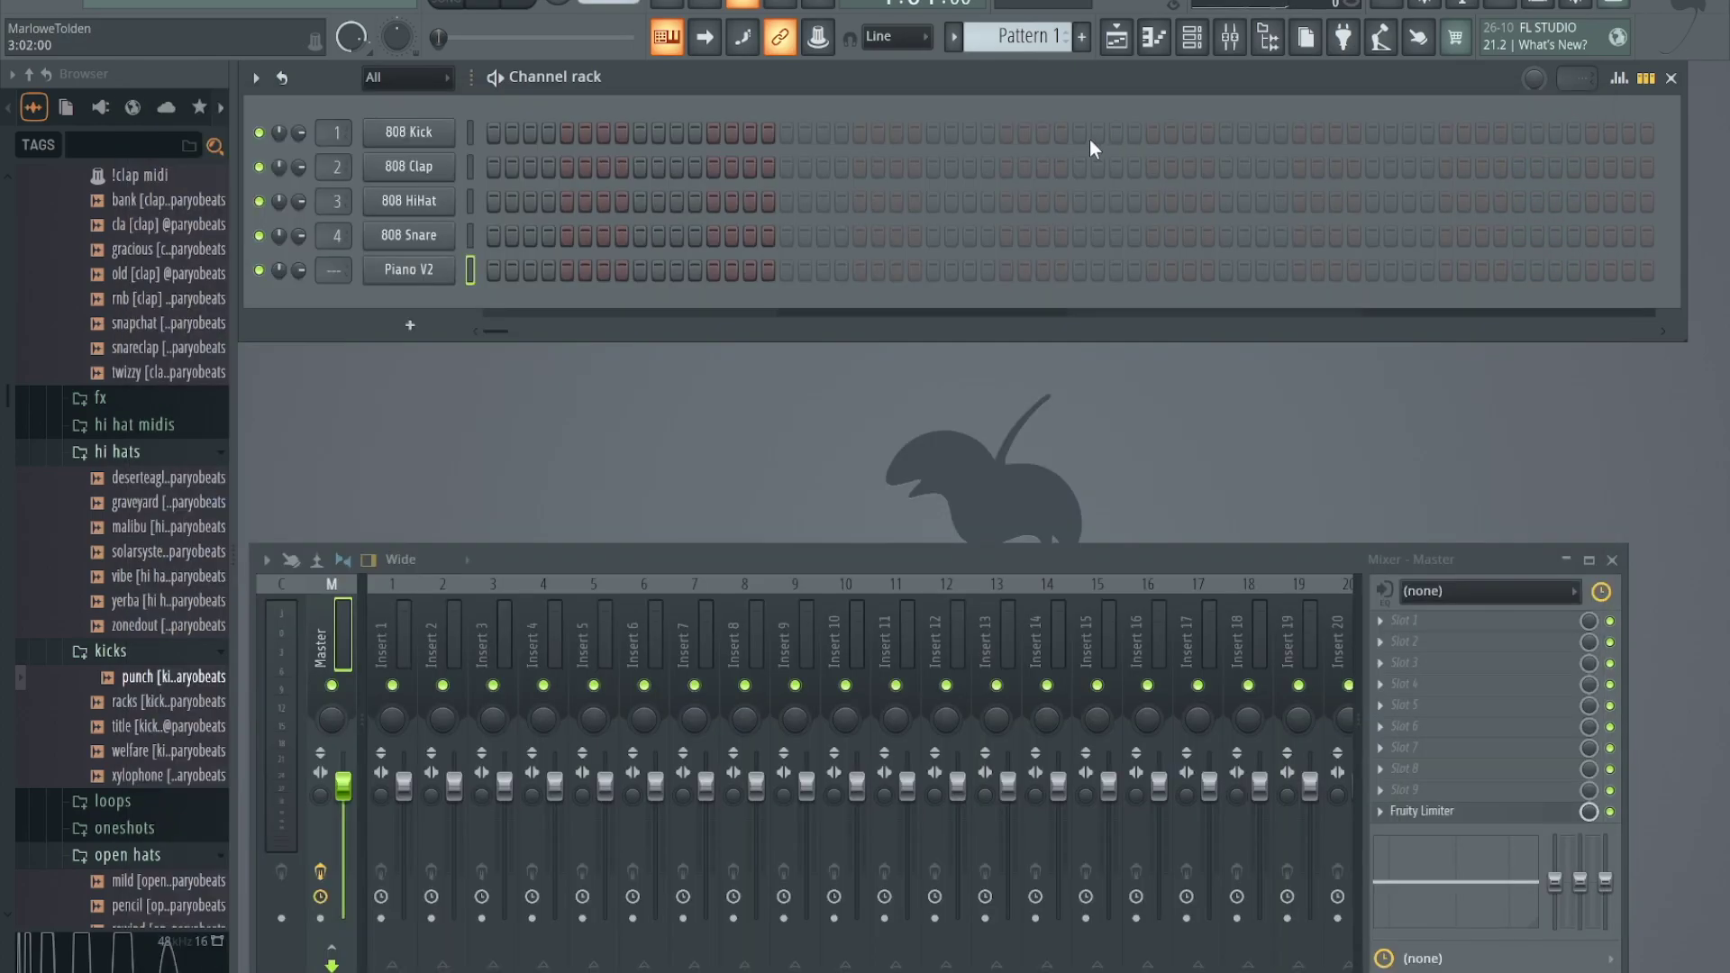
{"action": "right_click", "coordinate": [670, 47]}
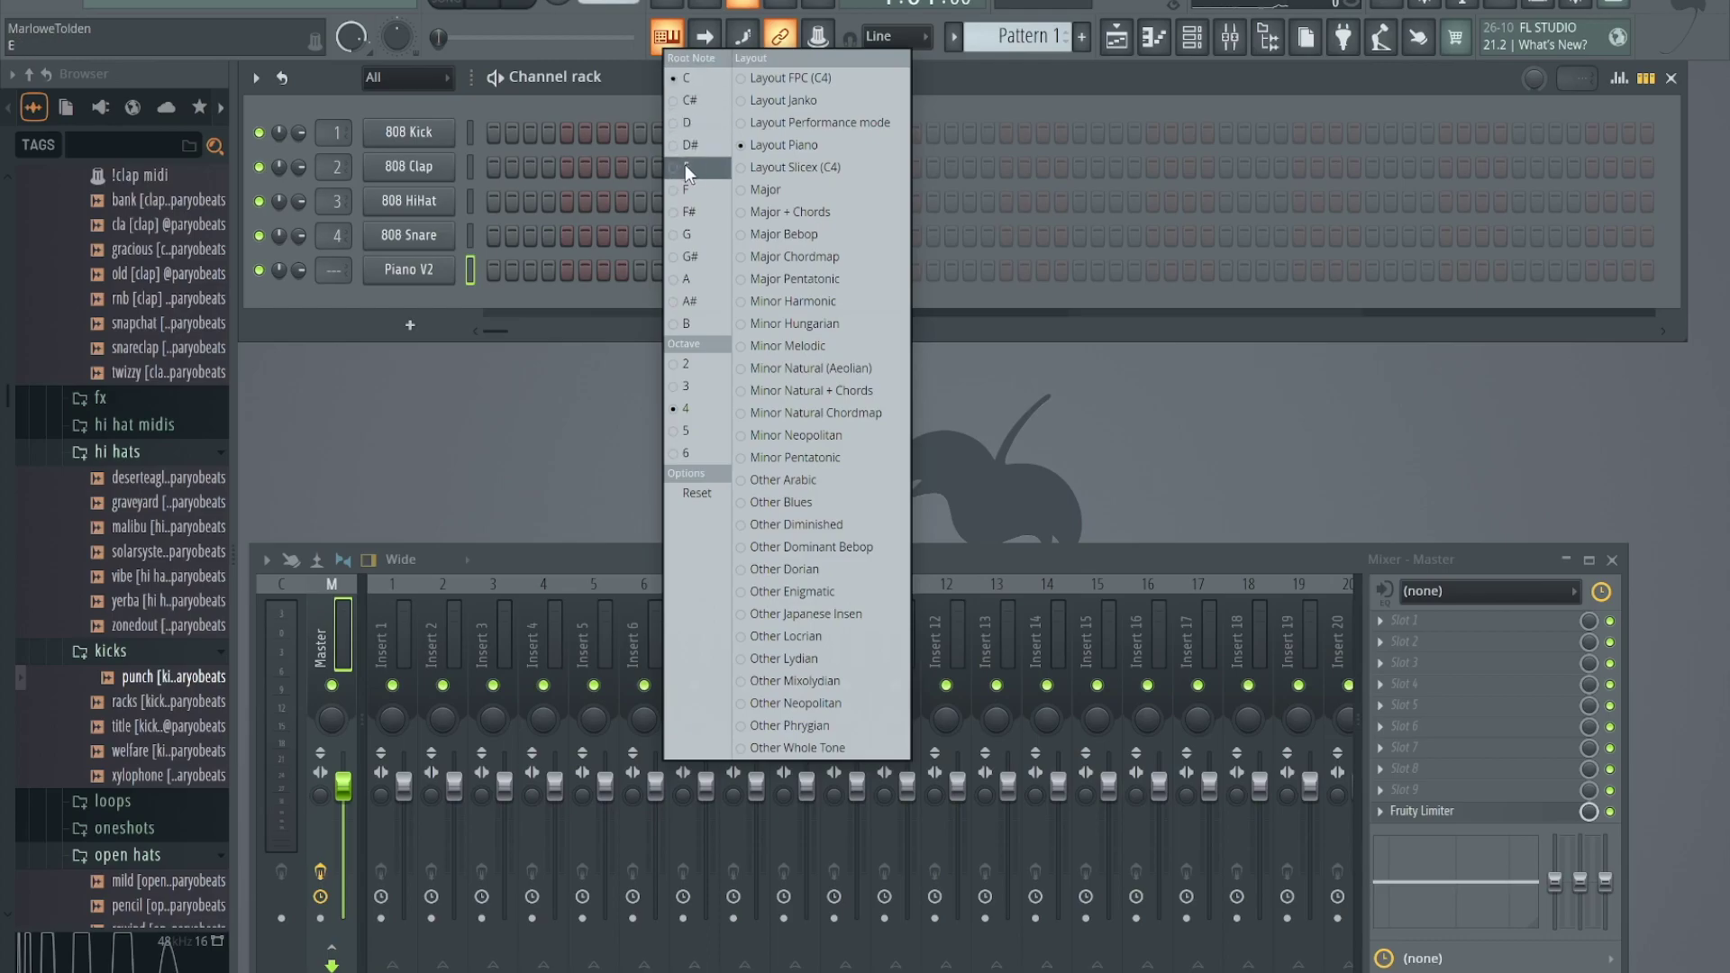
{"action": "left_click", "coordinate": [618, 107]}
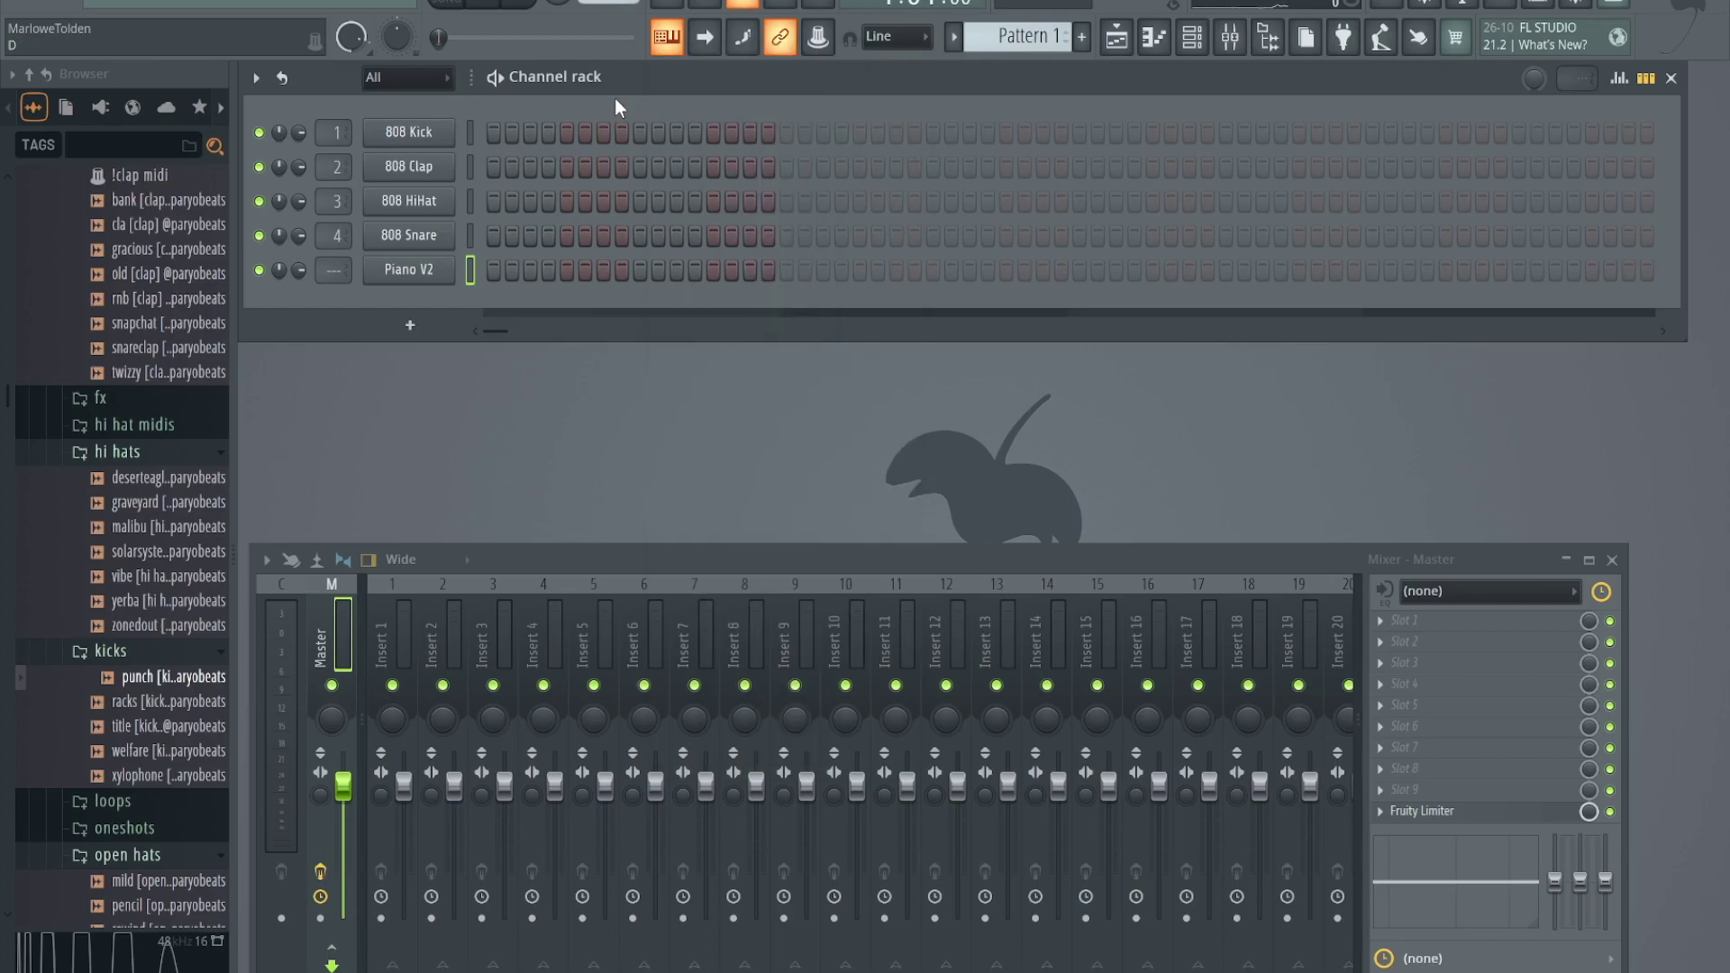
- Open the piano roll for the Piano V2 channel in the higher octaves
{"action": "right_click", "coordinate": [416, 274]}
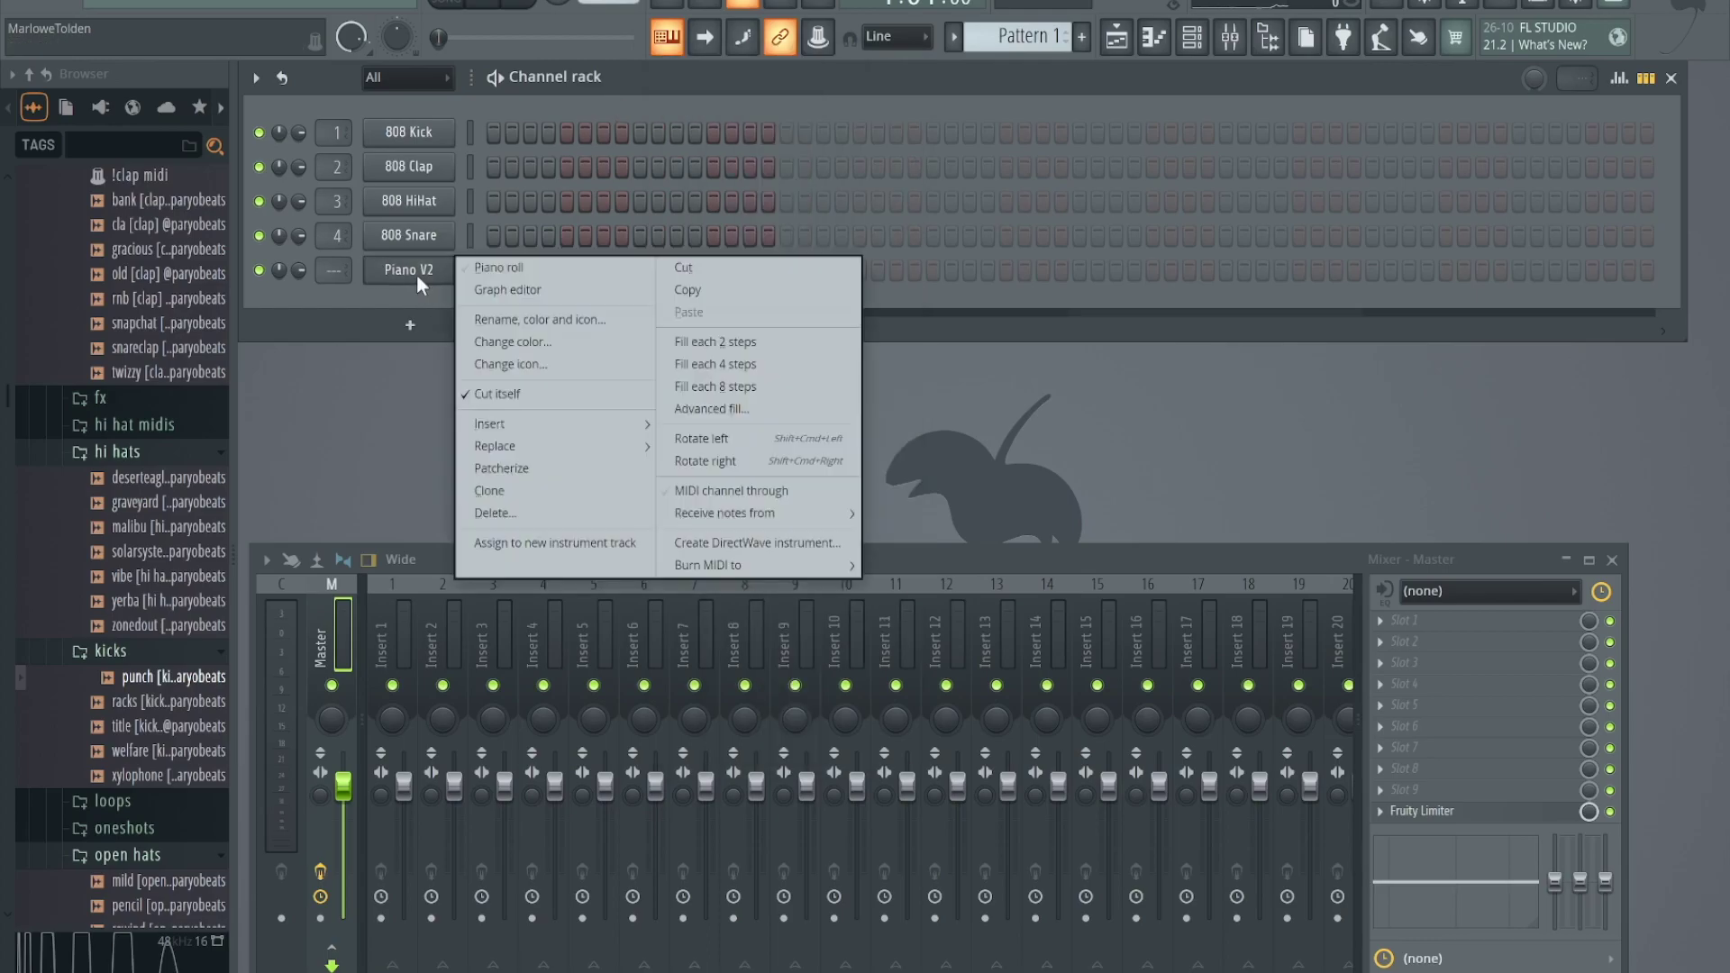
{"action": "left_click", "coordinate": [496, 271]}
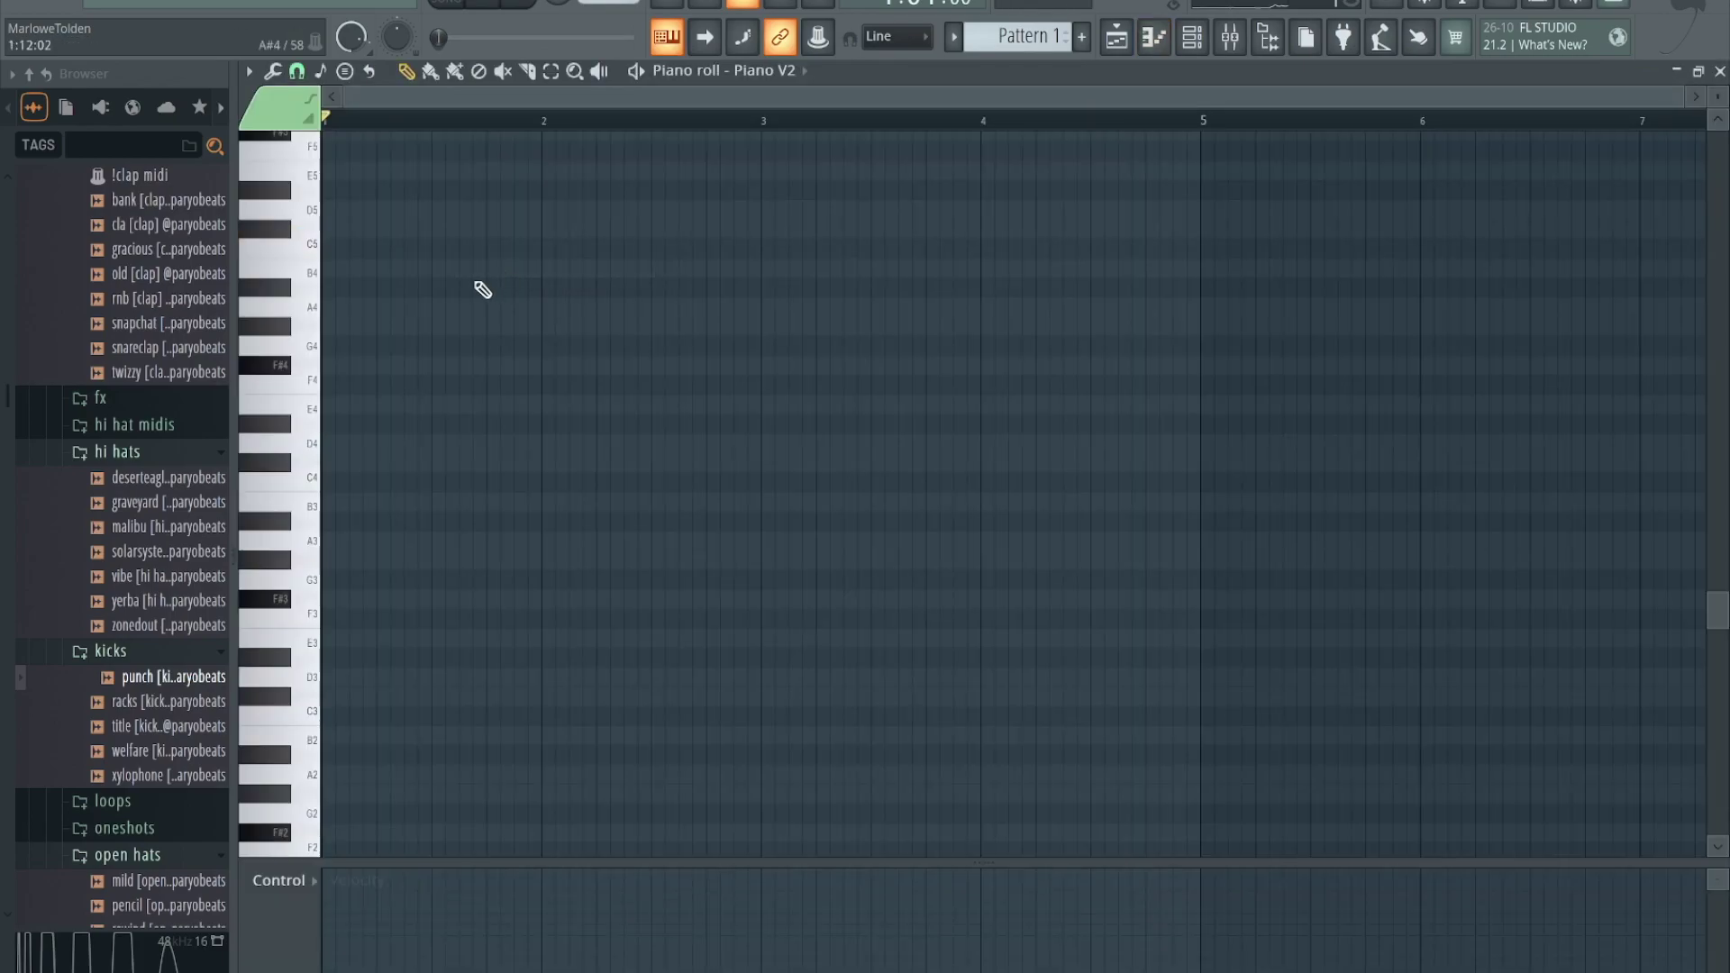
{"action": "scroll", "coordinate": [487, 287], "scroll_direction": "up", "scroll_amount": 5}
- Audition single piano notes from C5 up to B5 with the typing keyboard
{"action": "key", "text": "z"}
{"action": "key", "text": "z"}
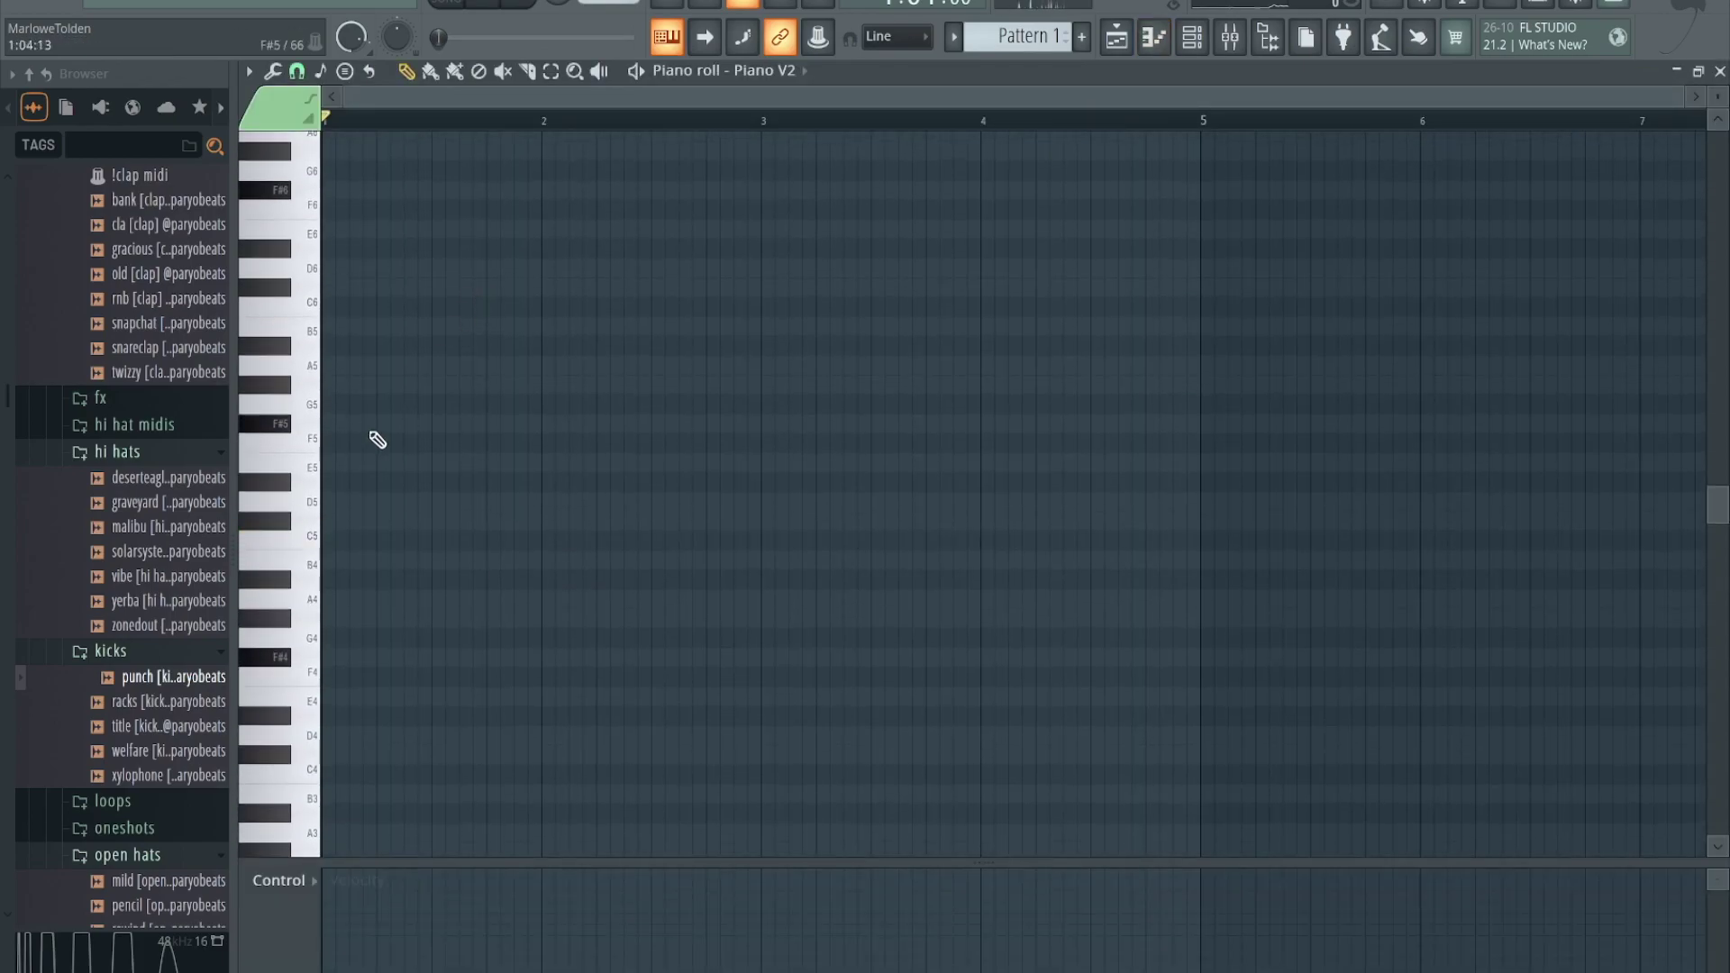
{"action": "key", "text": "c"}
{"action": "key", "text": "b"}
{"action": "key", "text": "m"}
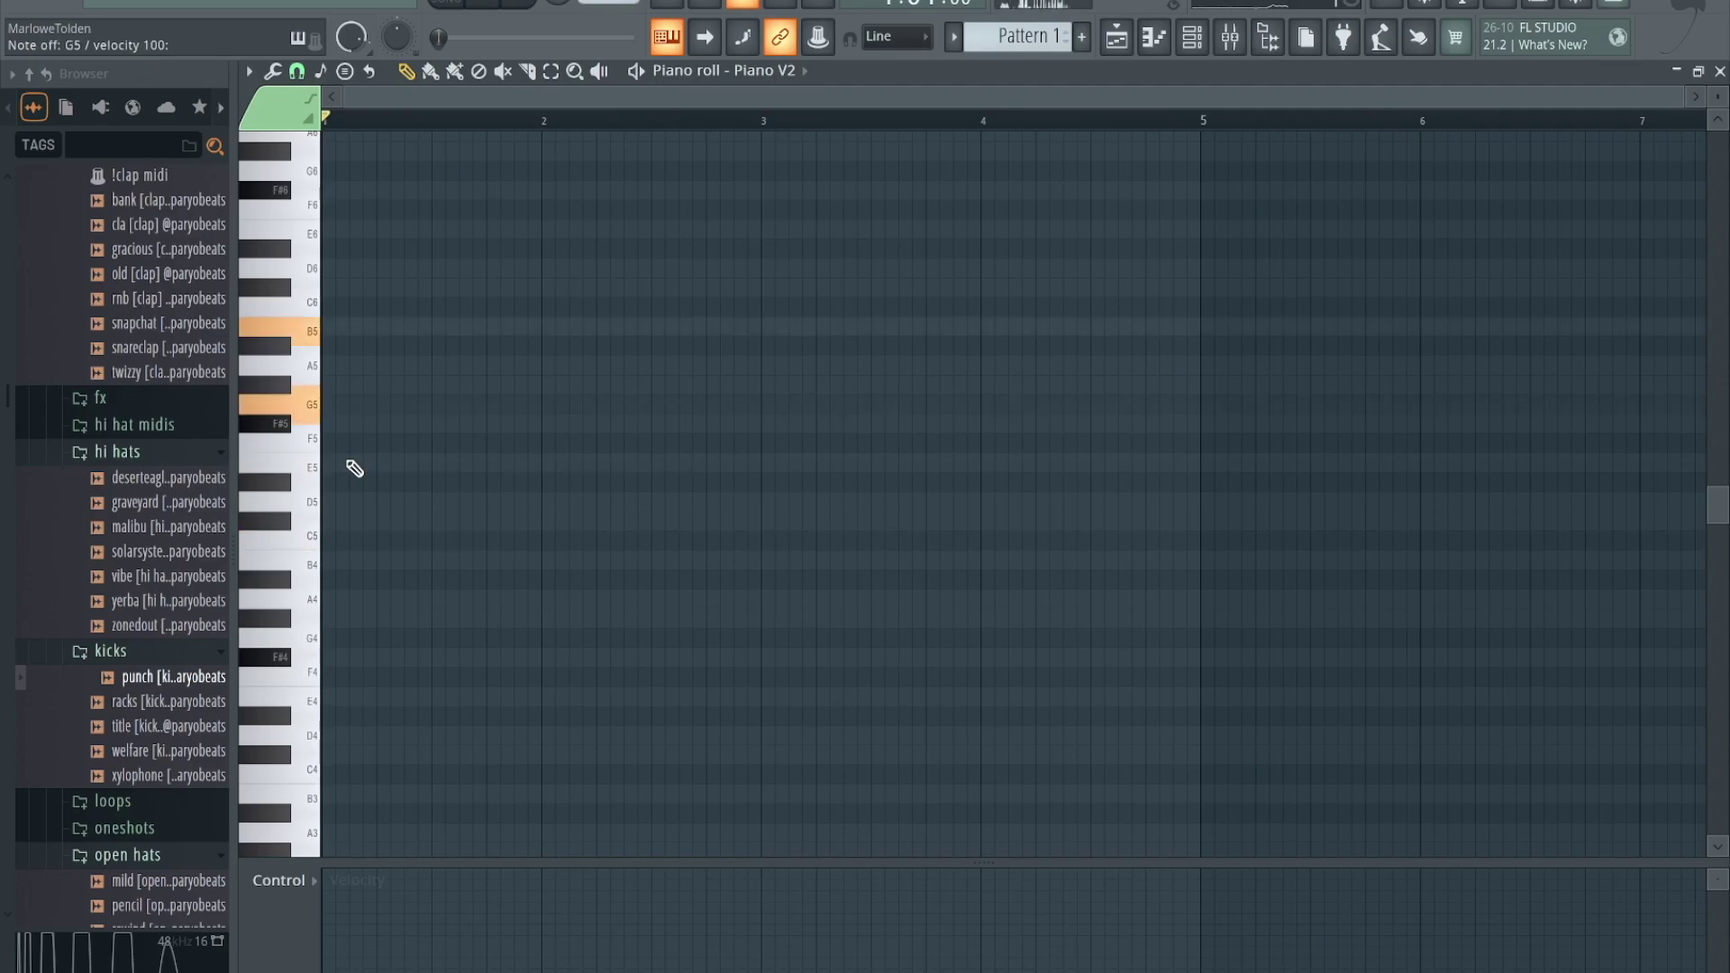
{"action": "key", "text": "v"}
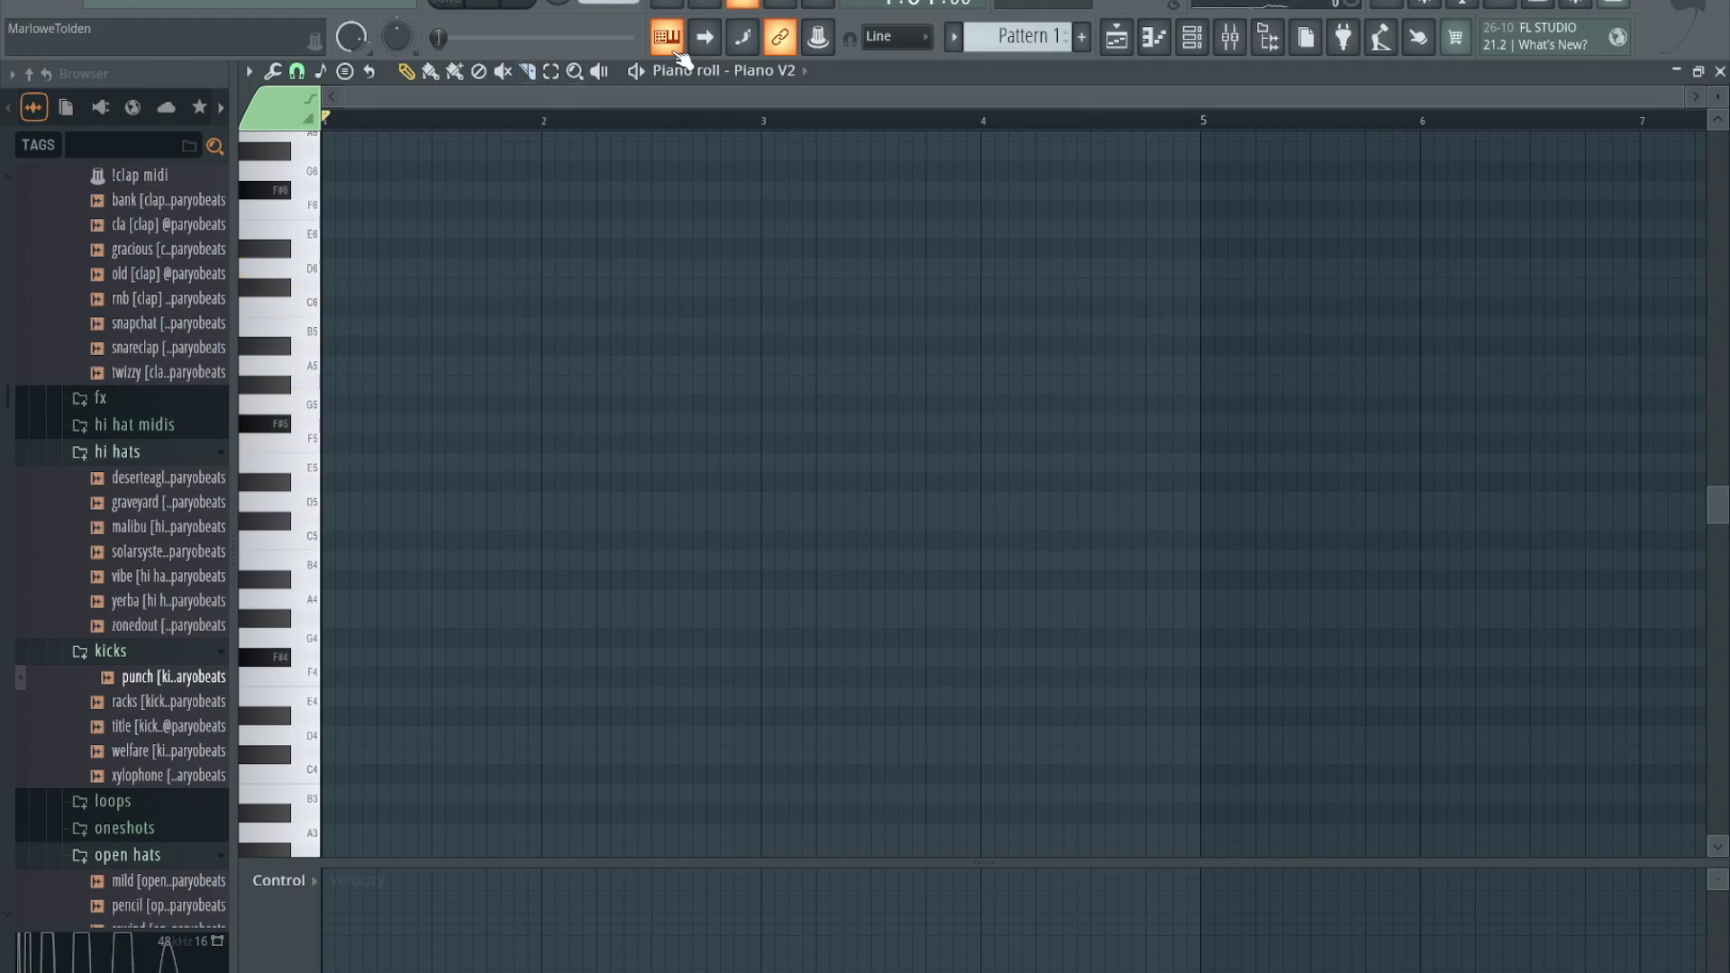
{"action": "right_click", "coordinate": [676, 52]}
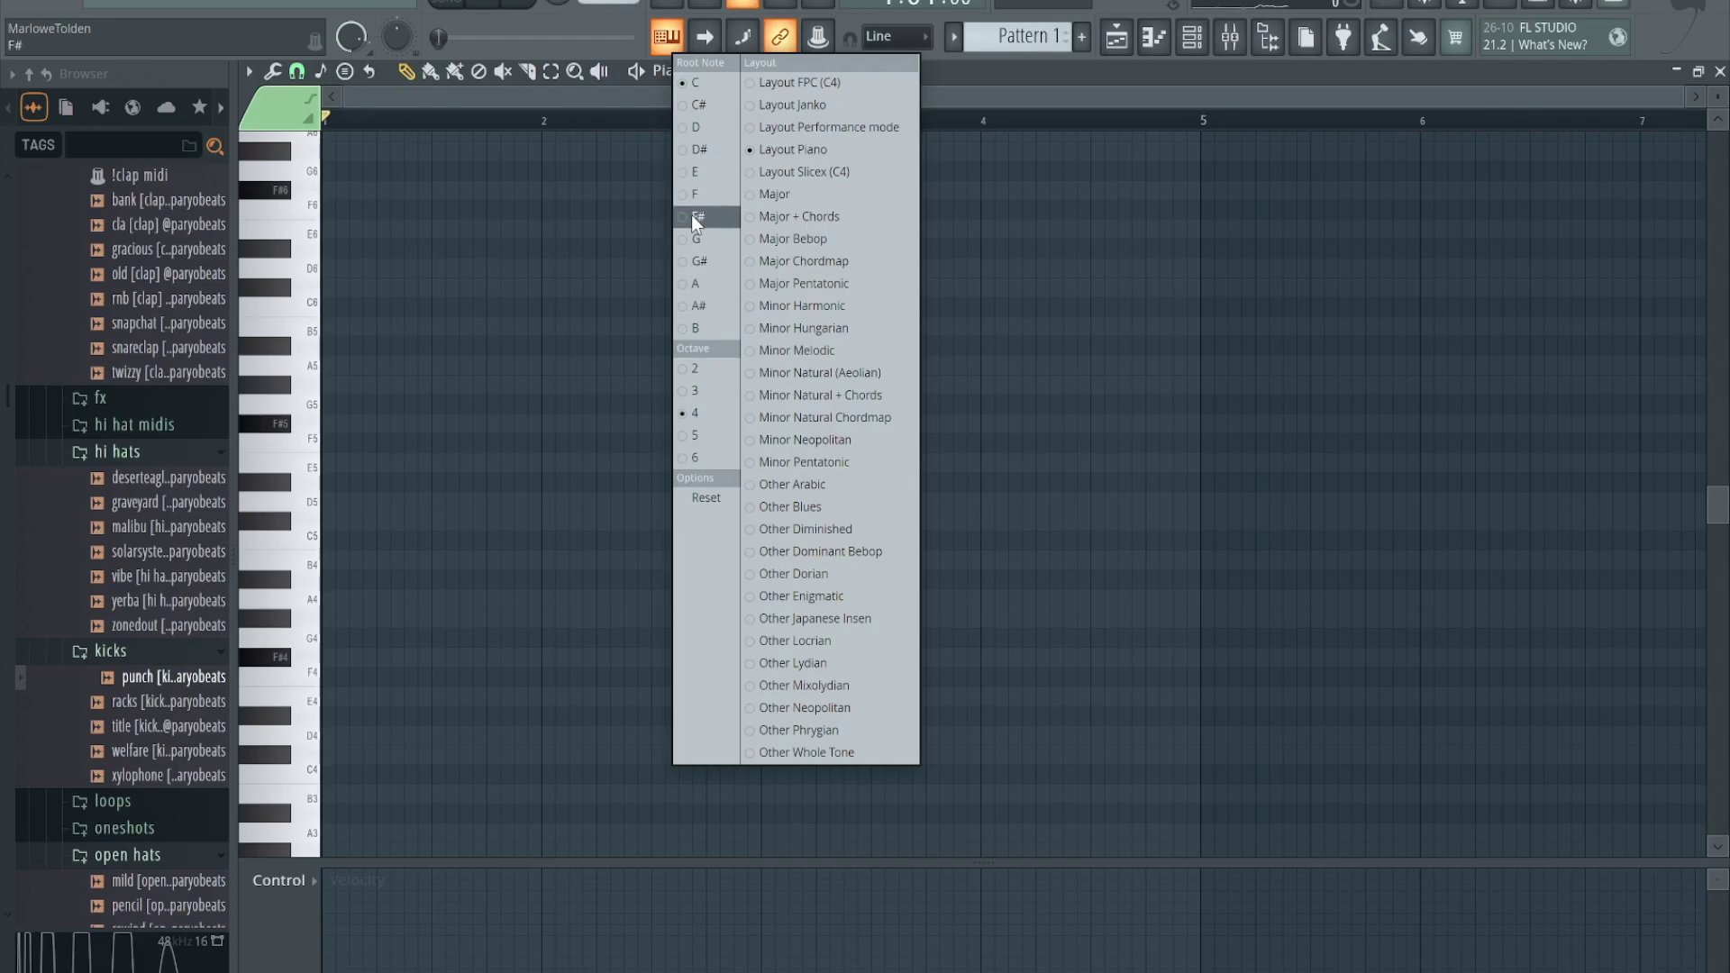
{"action": "left_click", "coordinate": [690, 147]}
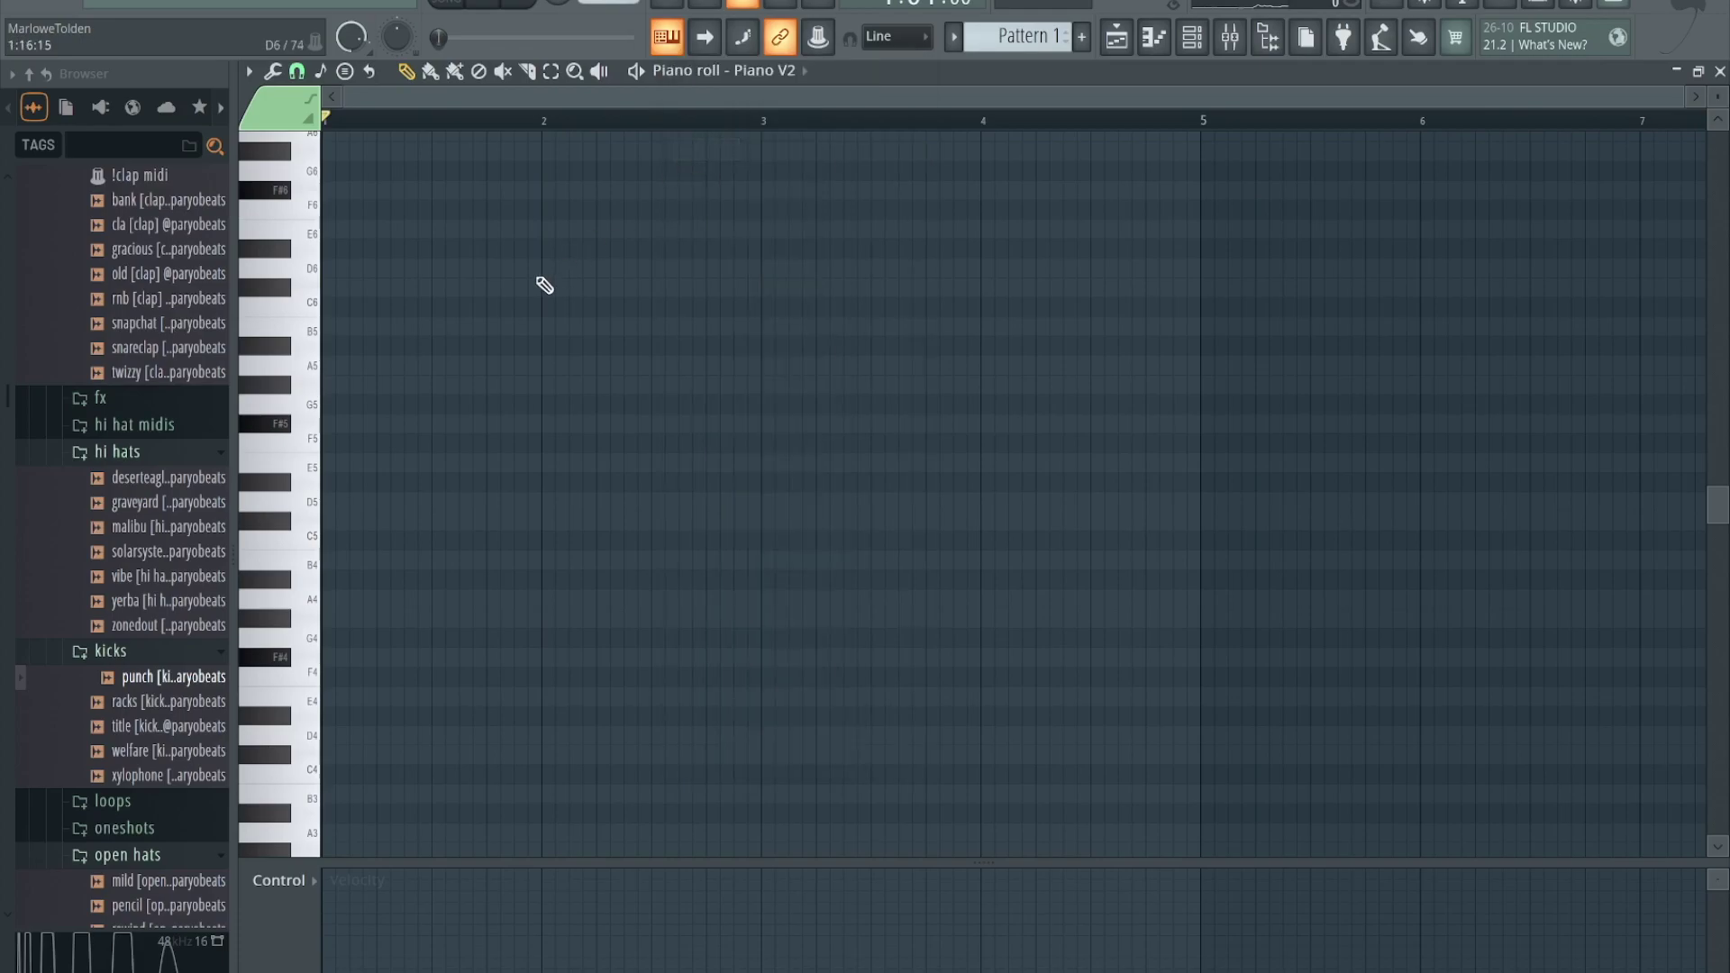
- Audition D#5 and a first pass of four-note piano chords rising from D#5, including G5, A#5, D6 and F6
{"action": "key", "text": "s"}
{"action": "key", "text": "s"}
{"action": "key", "text": "s"}
{"action": "key", "text": "s"}
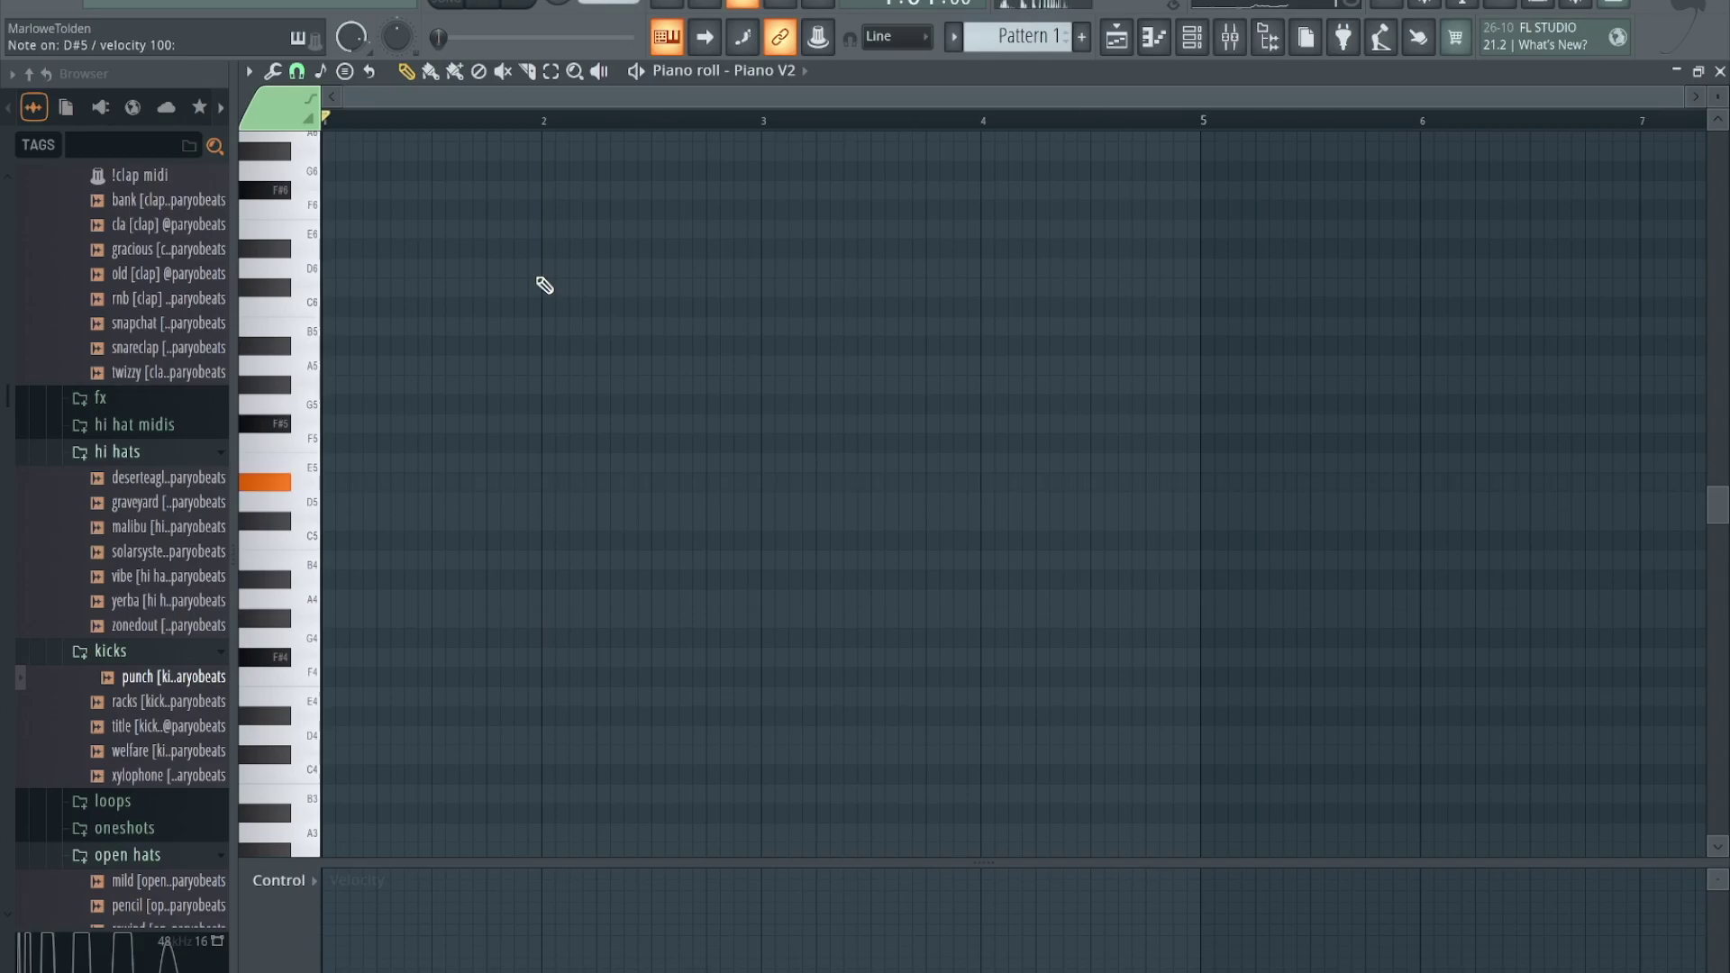
{"action": "key", "text": "d"}
{"action": "key", "text": "d"}
{"action": "key", "text": "b"}
{"action": "key", "text": "j"}
{"action": "key", "text": "w"}
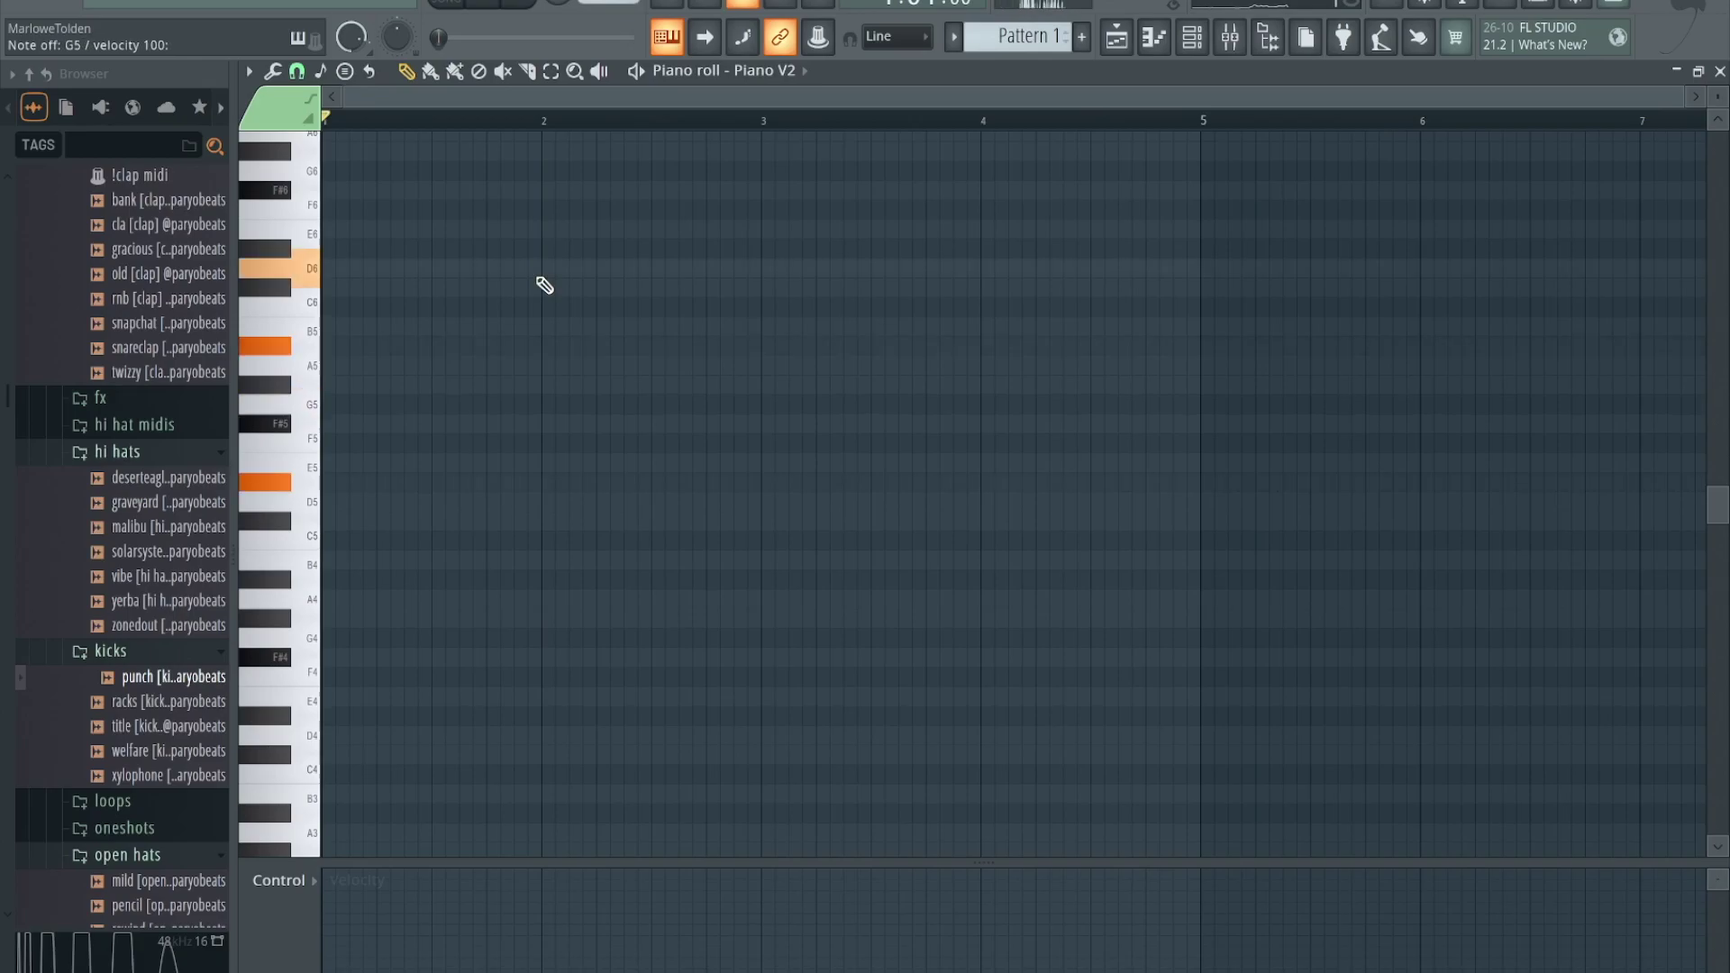
{"action": "key", "text": "x"}
{"action": "key", "text": "v"}
{"action": "key", "text": "n"}
{"action": "key", "text": "comma"}
{"action": "key", "text": "c"}
{"action": "key", "text": "b"}
{"action": "key", "text": "m"}
{"action": "key", "text": "period"}
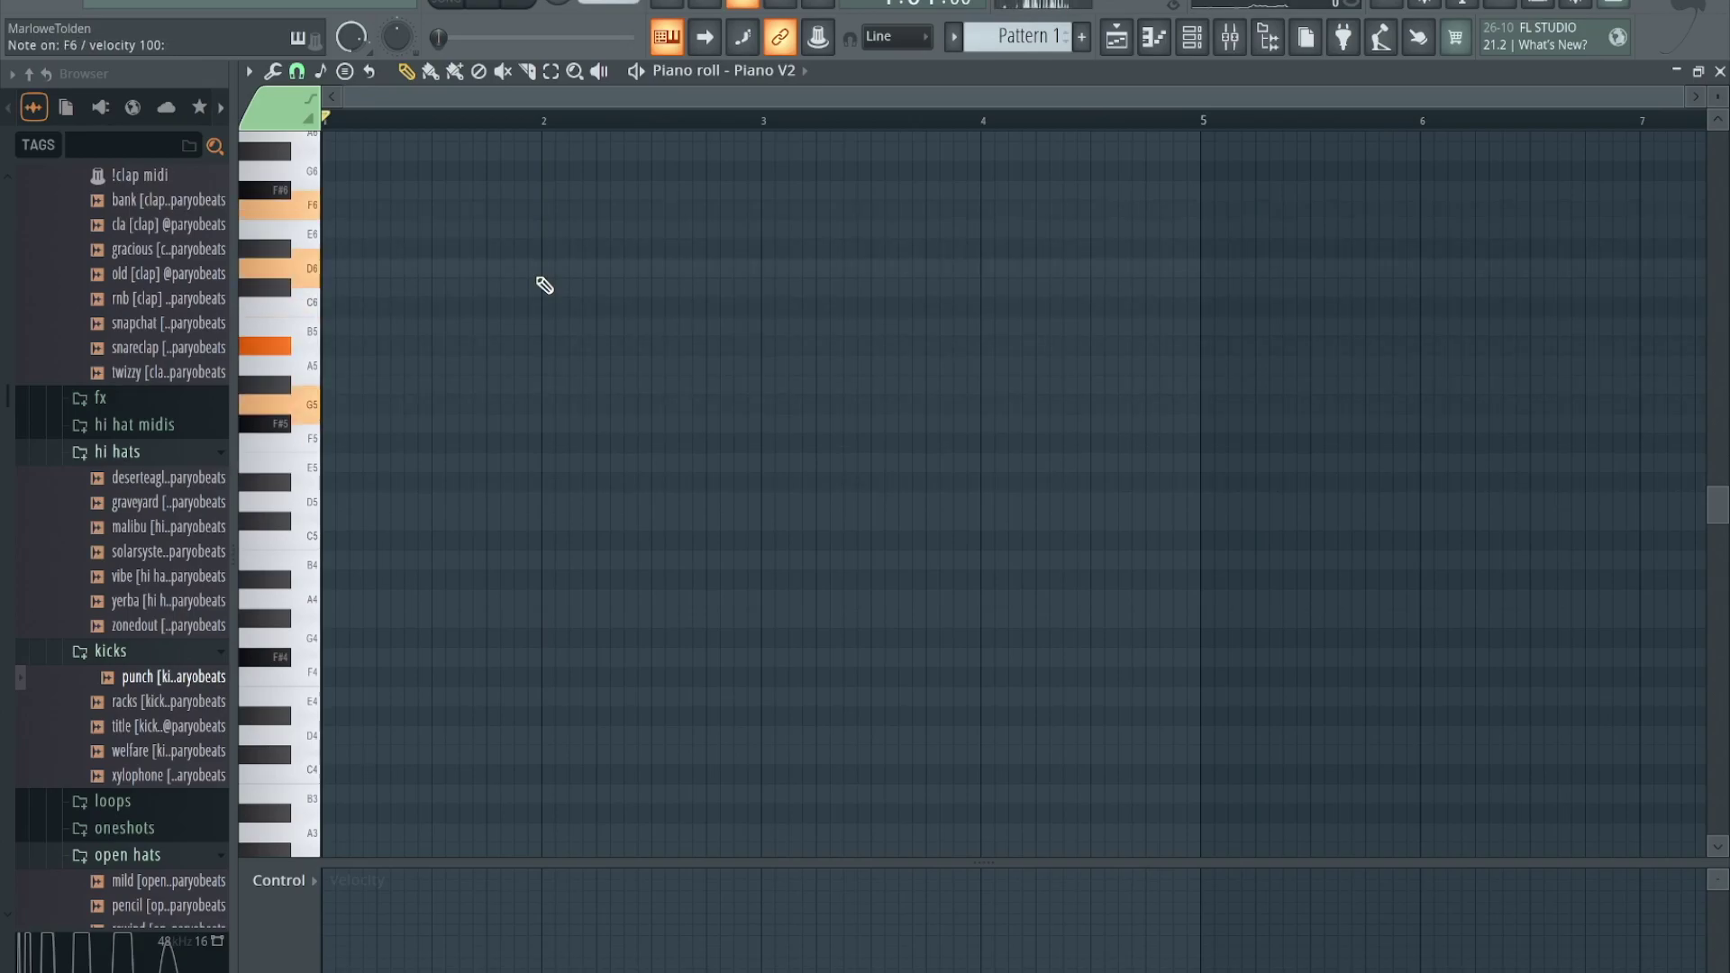
{"action": "key", "text": "h"}
{"action": "key", "text": "q"}
{"action": "key", "text": "3"}
{"action": "key", "text": "t"}
- Play the four-chord piano progression twice more, with seventh chords rooted on D#5, F5, G5 and G#5
{"action": "key", "text": "d"}
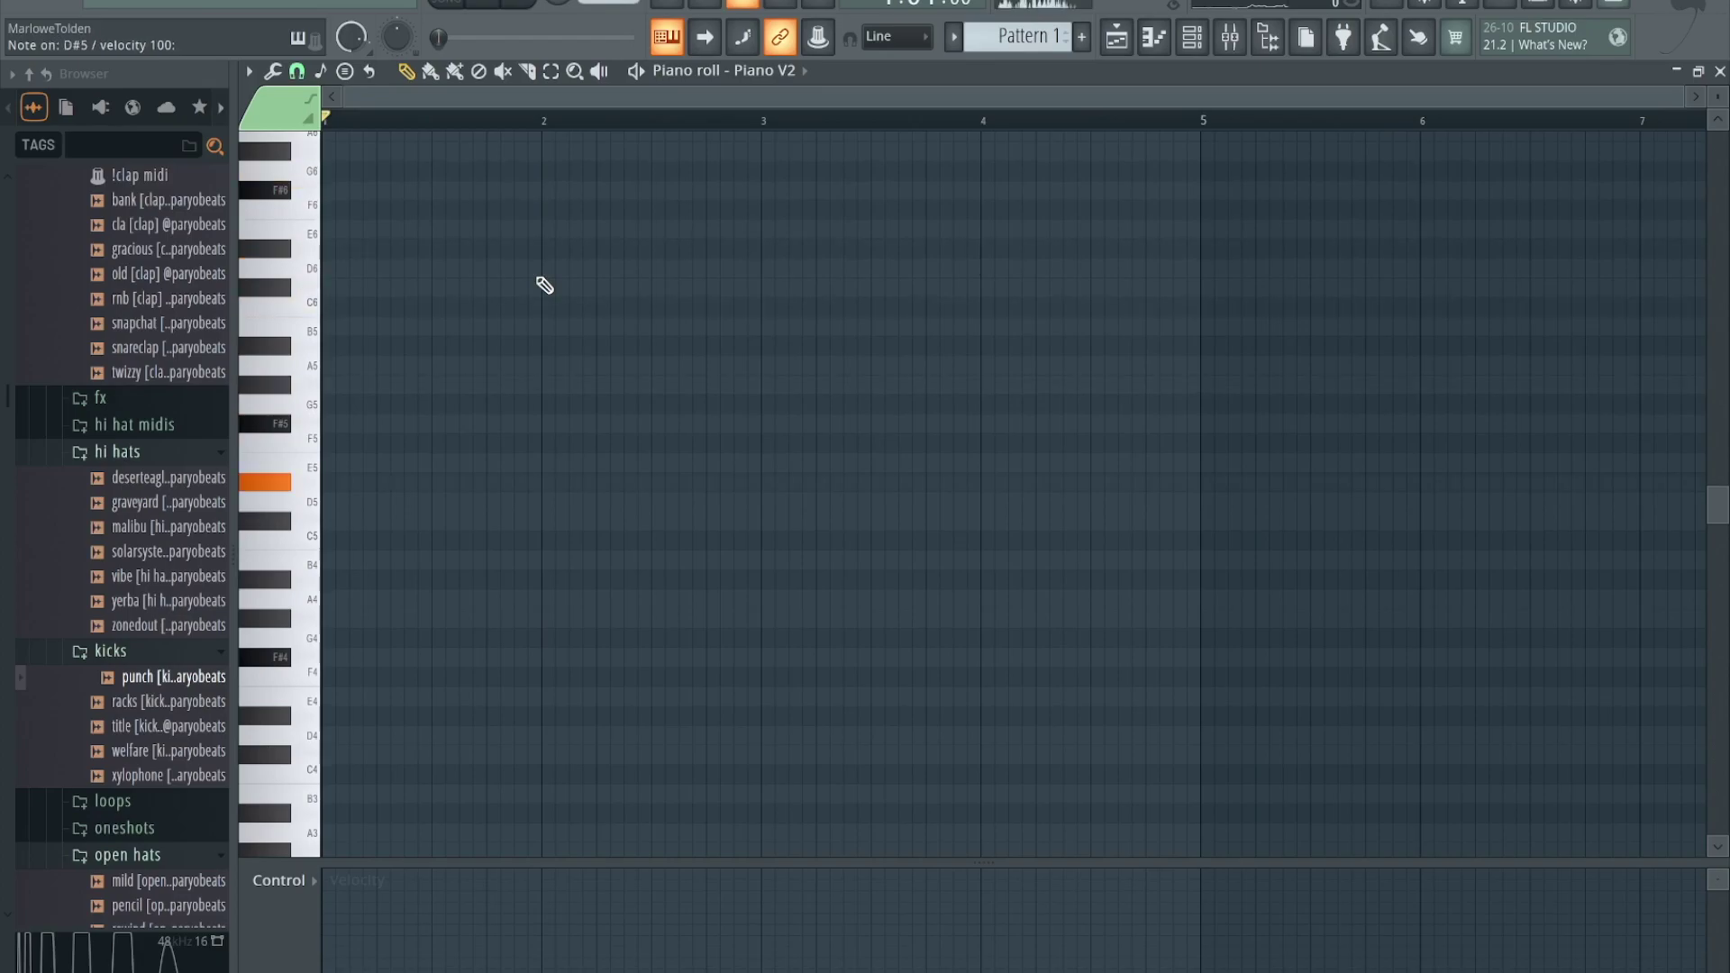
{"action": "key", "text": "b"}
{"action": "key", "text": "j"}
{"action": "key", "text": "w"}
{"action": "key", "text": "v"}
{"action": "key", "text": "h"}
{"action": "key", "text": "q"}
{"action": "key", "text": "3"}
{"action": "key", "text": "b"}
{"action": "key", "text": "j"}
{"action": "key", "text": "w"}
{"action": "key", "text": "r"}
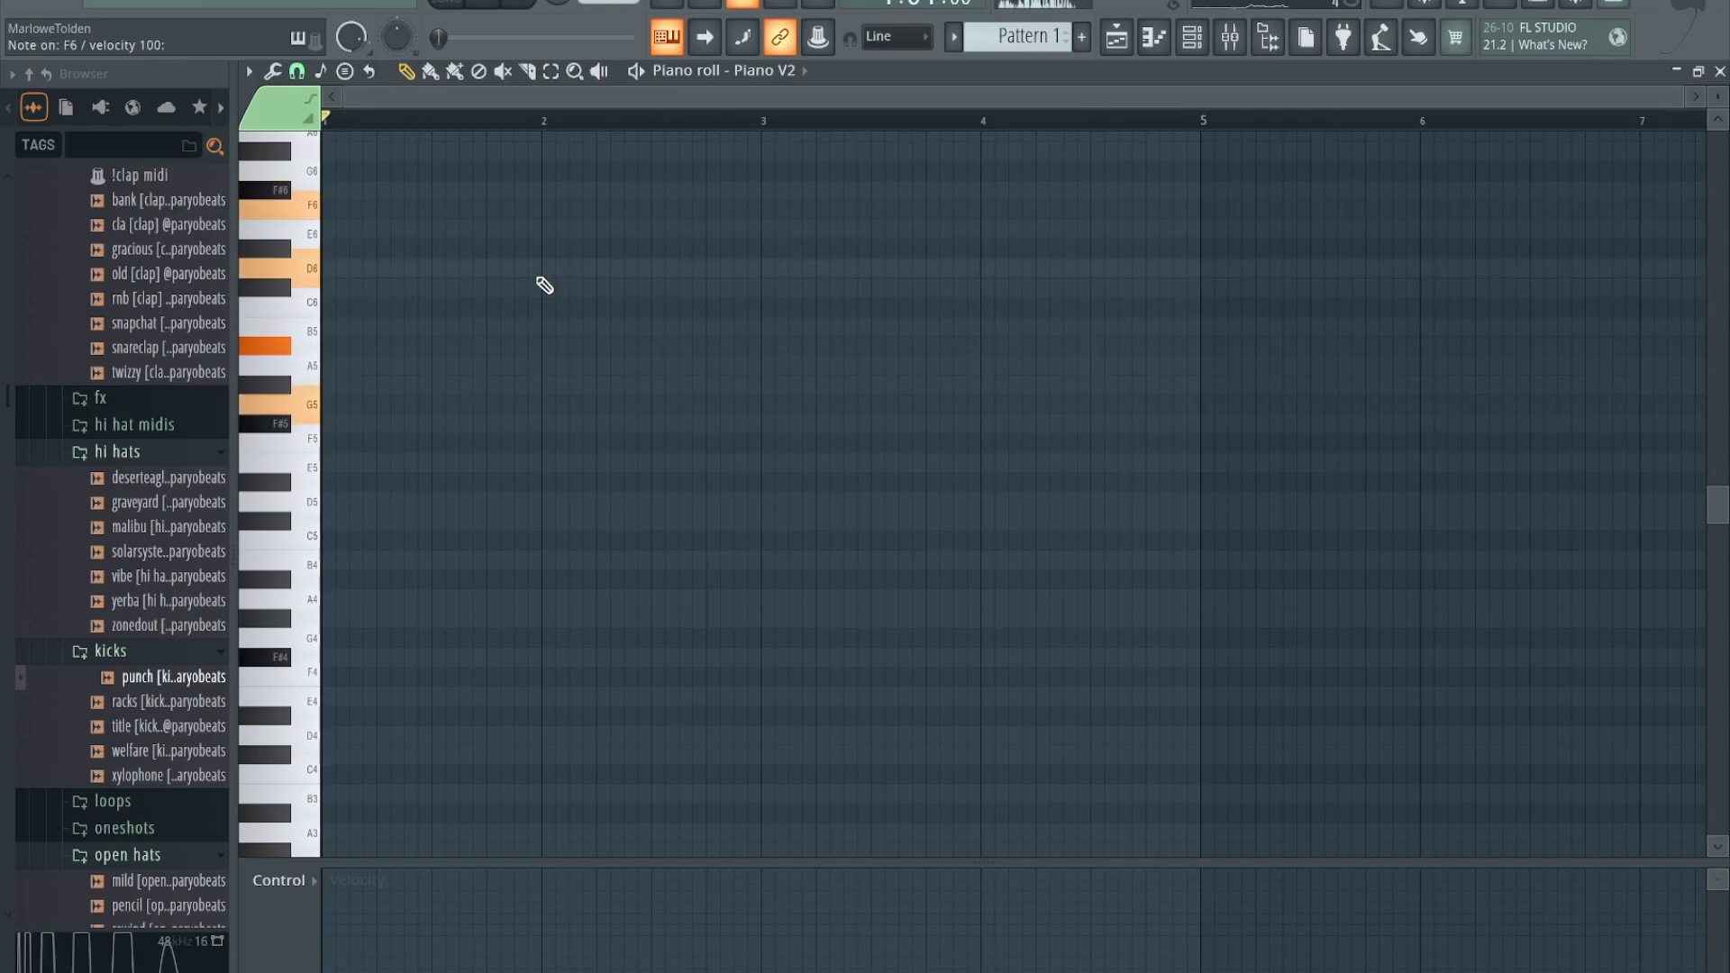
{"action": "key", "text": "h"}
{"action": "key", "text": "q"}
{"action": "key", "text": "3"}
{"action": "key", "text": "t"}
{"action": "key", "text": "d"}
{"action": "key", "text": "b"}
{"action": "key", "text": "j"}
{"action": "key", "text": "w"}
{"action": "key", "text": "v"}
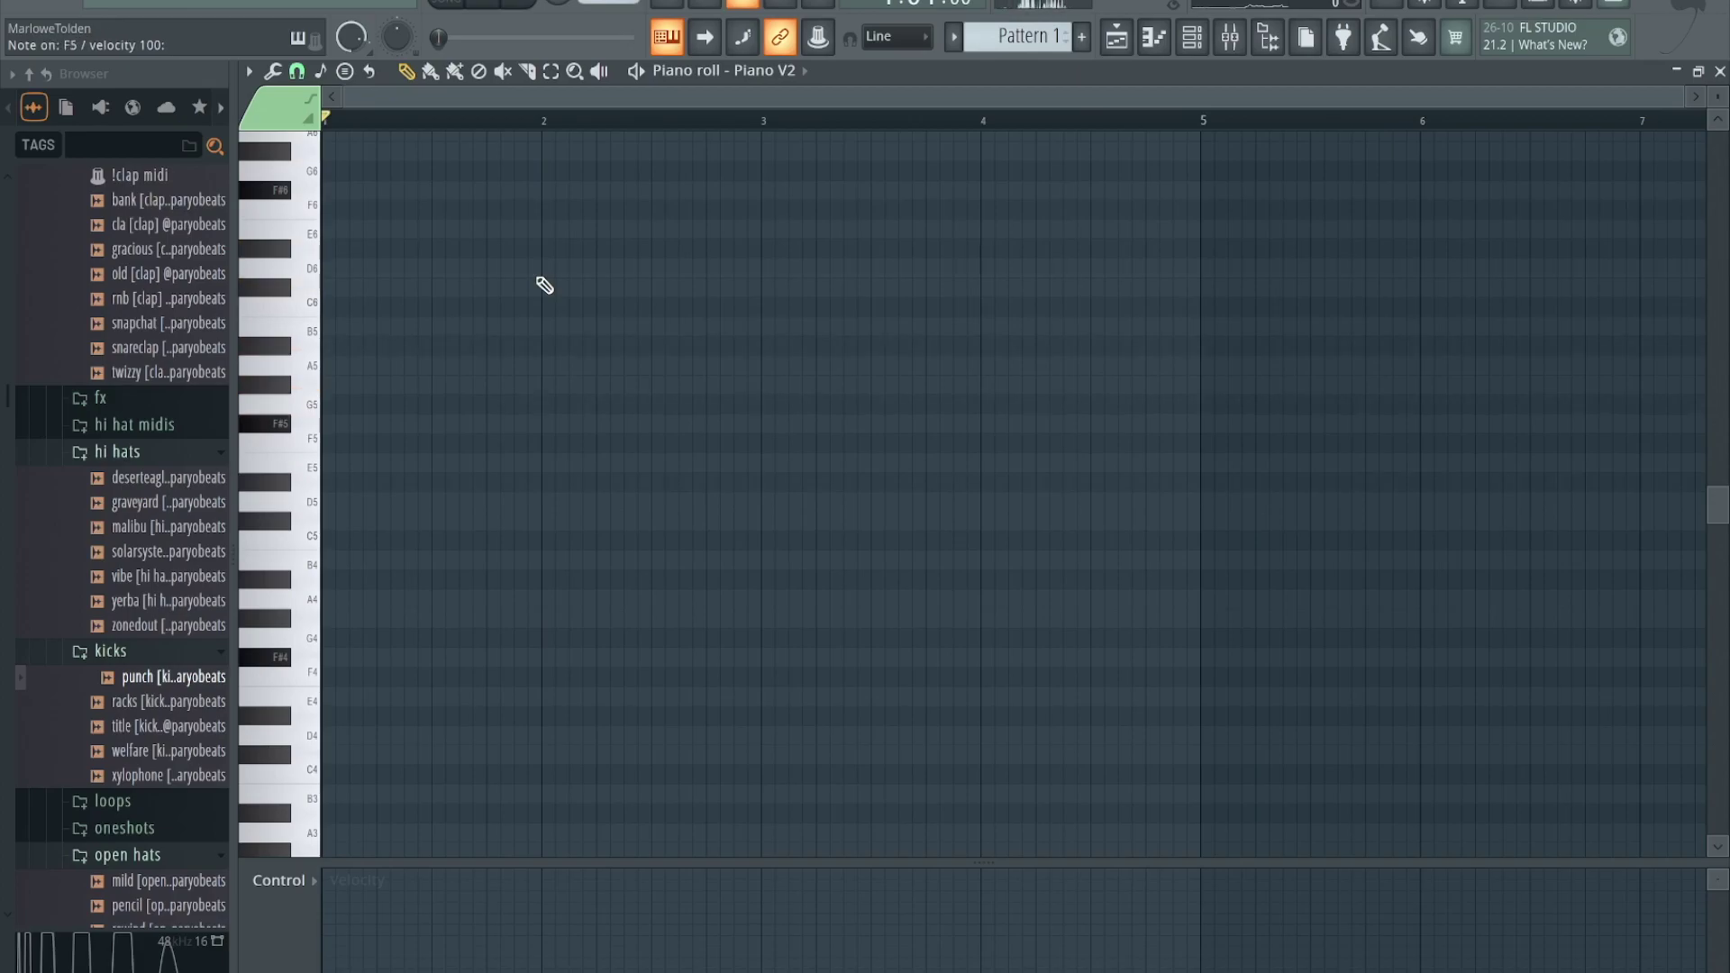
{"action": "key", "text": "h"}
{"action": "key", "text": "q"}
{"action": "key", "text": "3"}
{"action": "key", "text": "b"}
{"action": "key", "text": "j"}
{"action": "key", "text": "w"}
{"action": "key", "text": "r"}
{"action": "key", "text": "h"}
{"action": "key", "text": "q"}
{"action": "key", "text": "3"}
{"action": "key", "text": "t"}
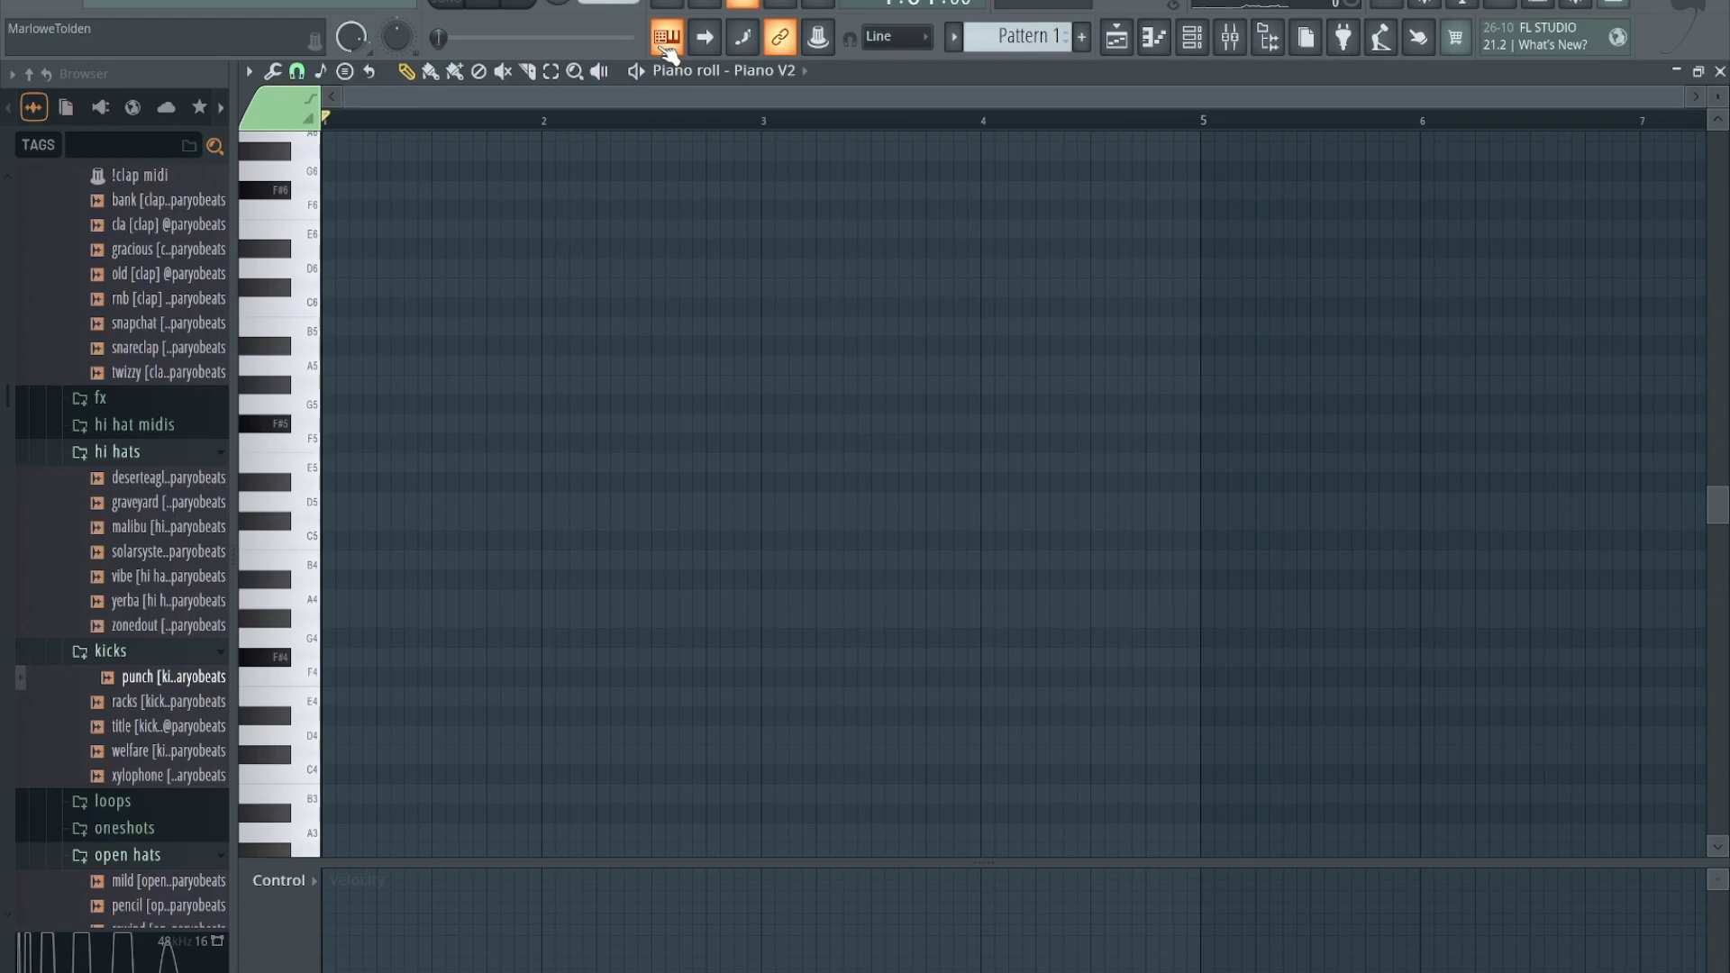
- Set the typing keyboard layout to Minor Natural (Aeolian) with root note C
{"action": "right_click", "coordinate": [667, 51]}
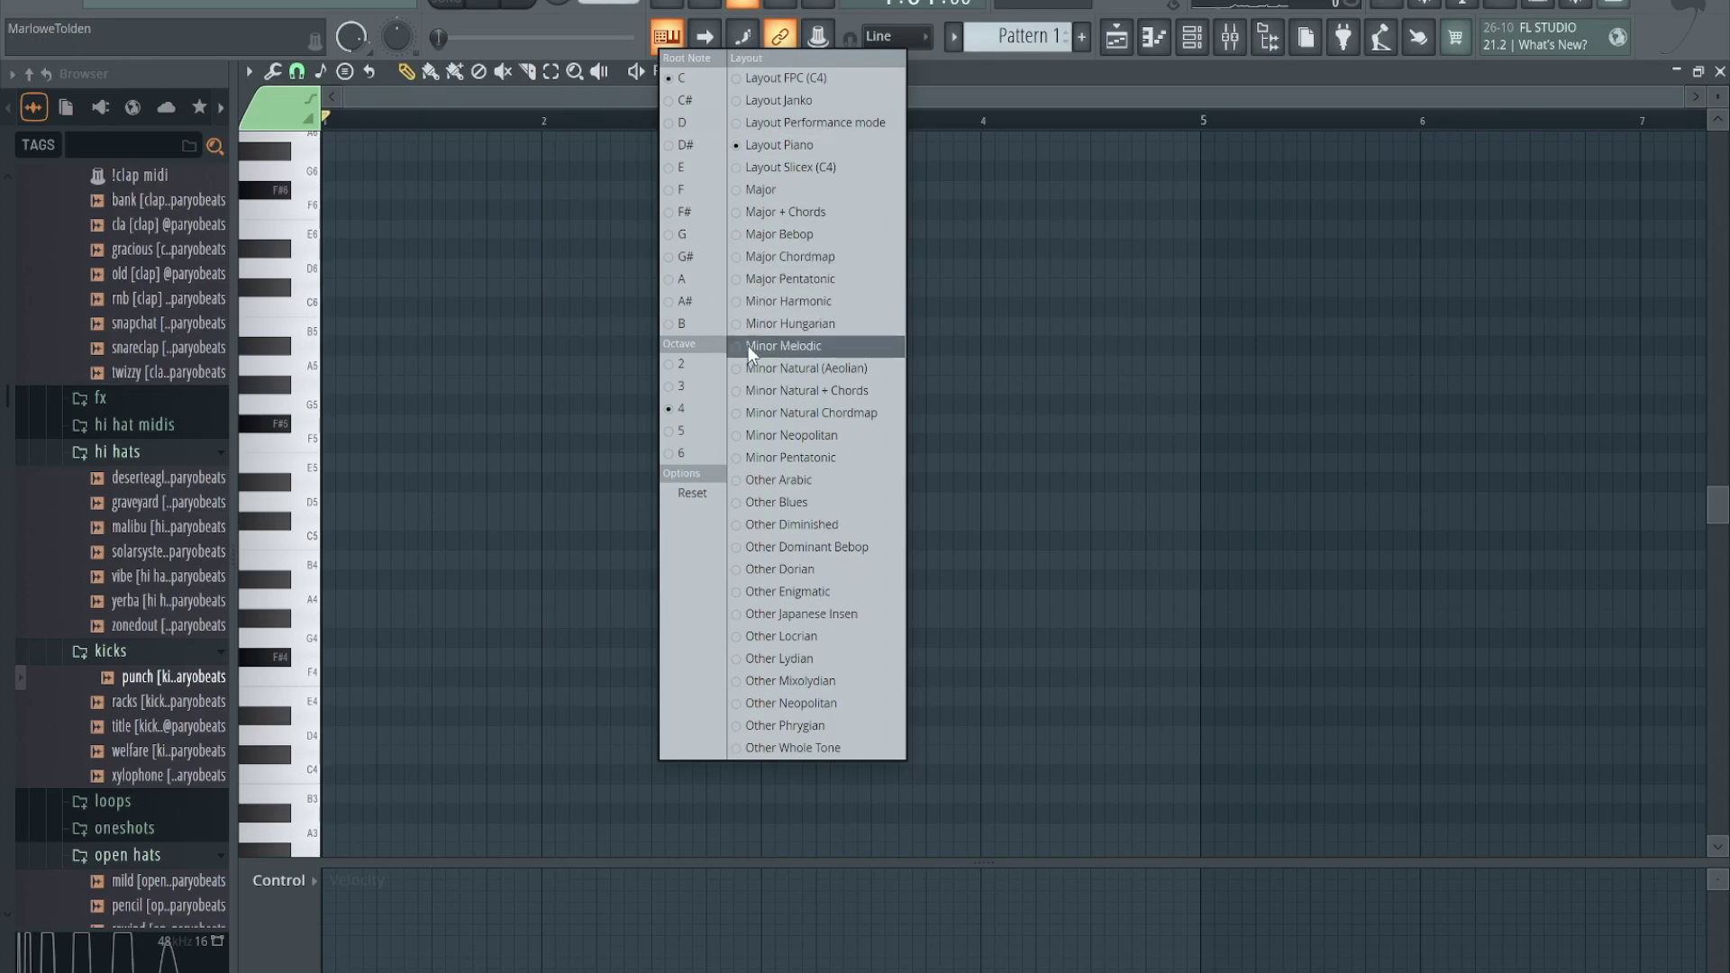
{"action": "left_click", "coordinate": [835, 369]}
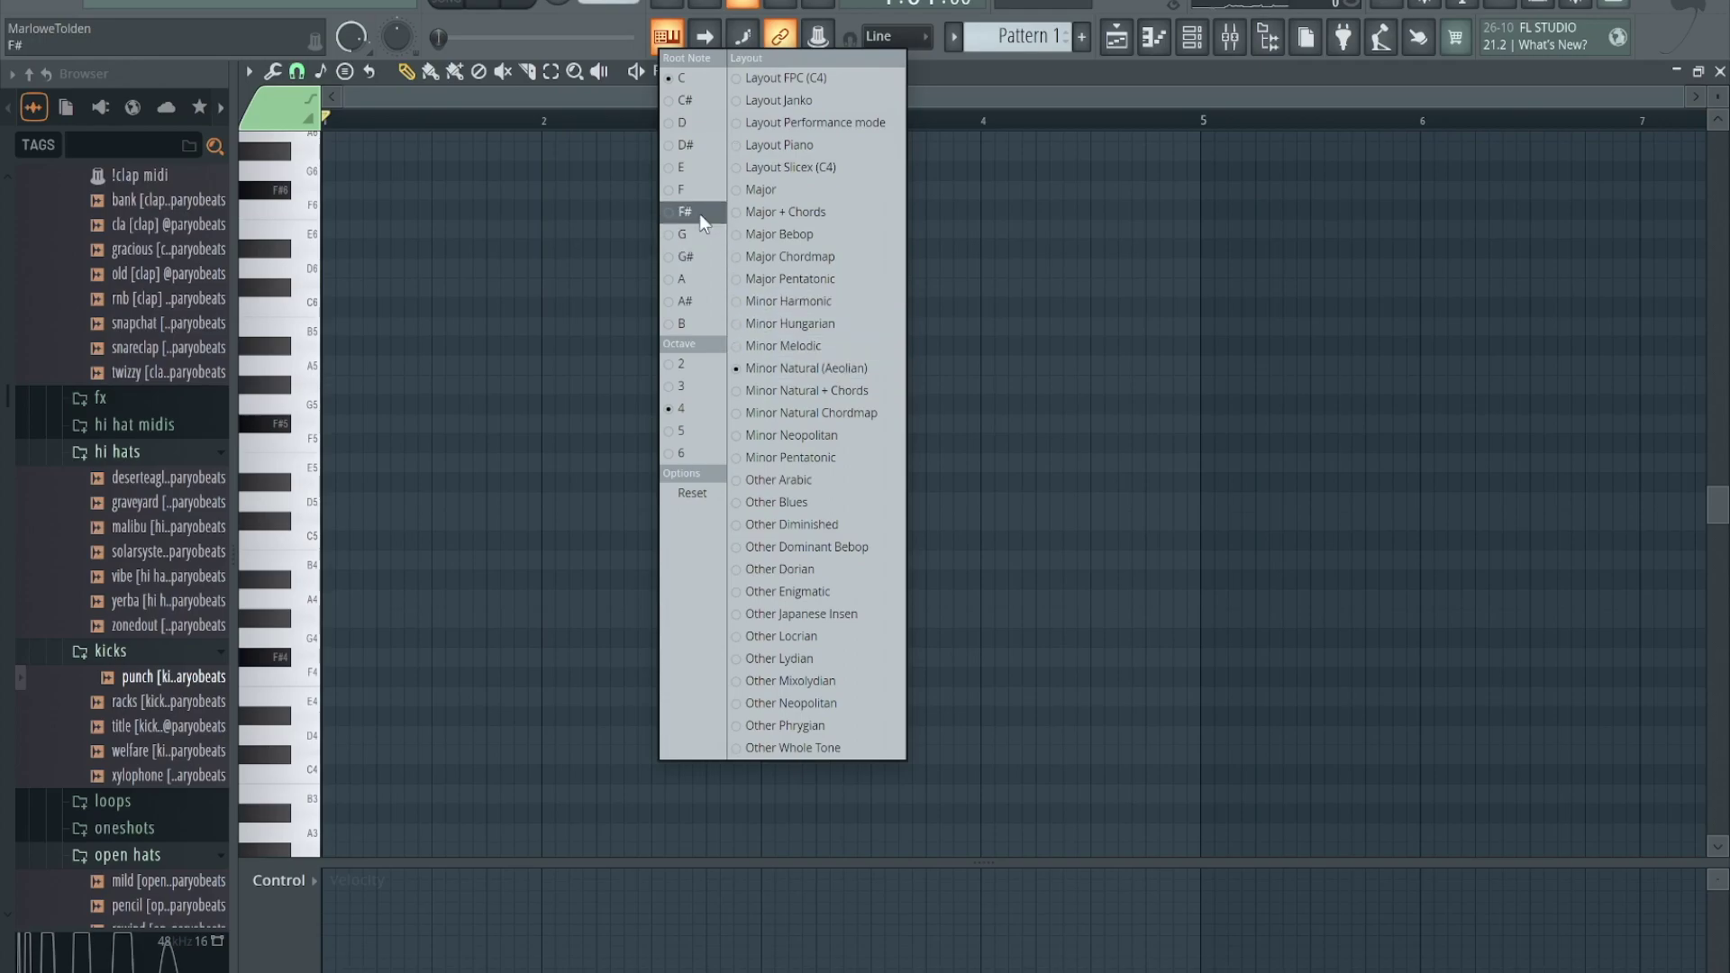
{"action": "left_click", "coordinate": [802, 368]}
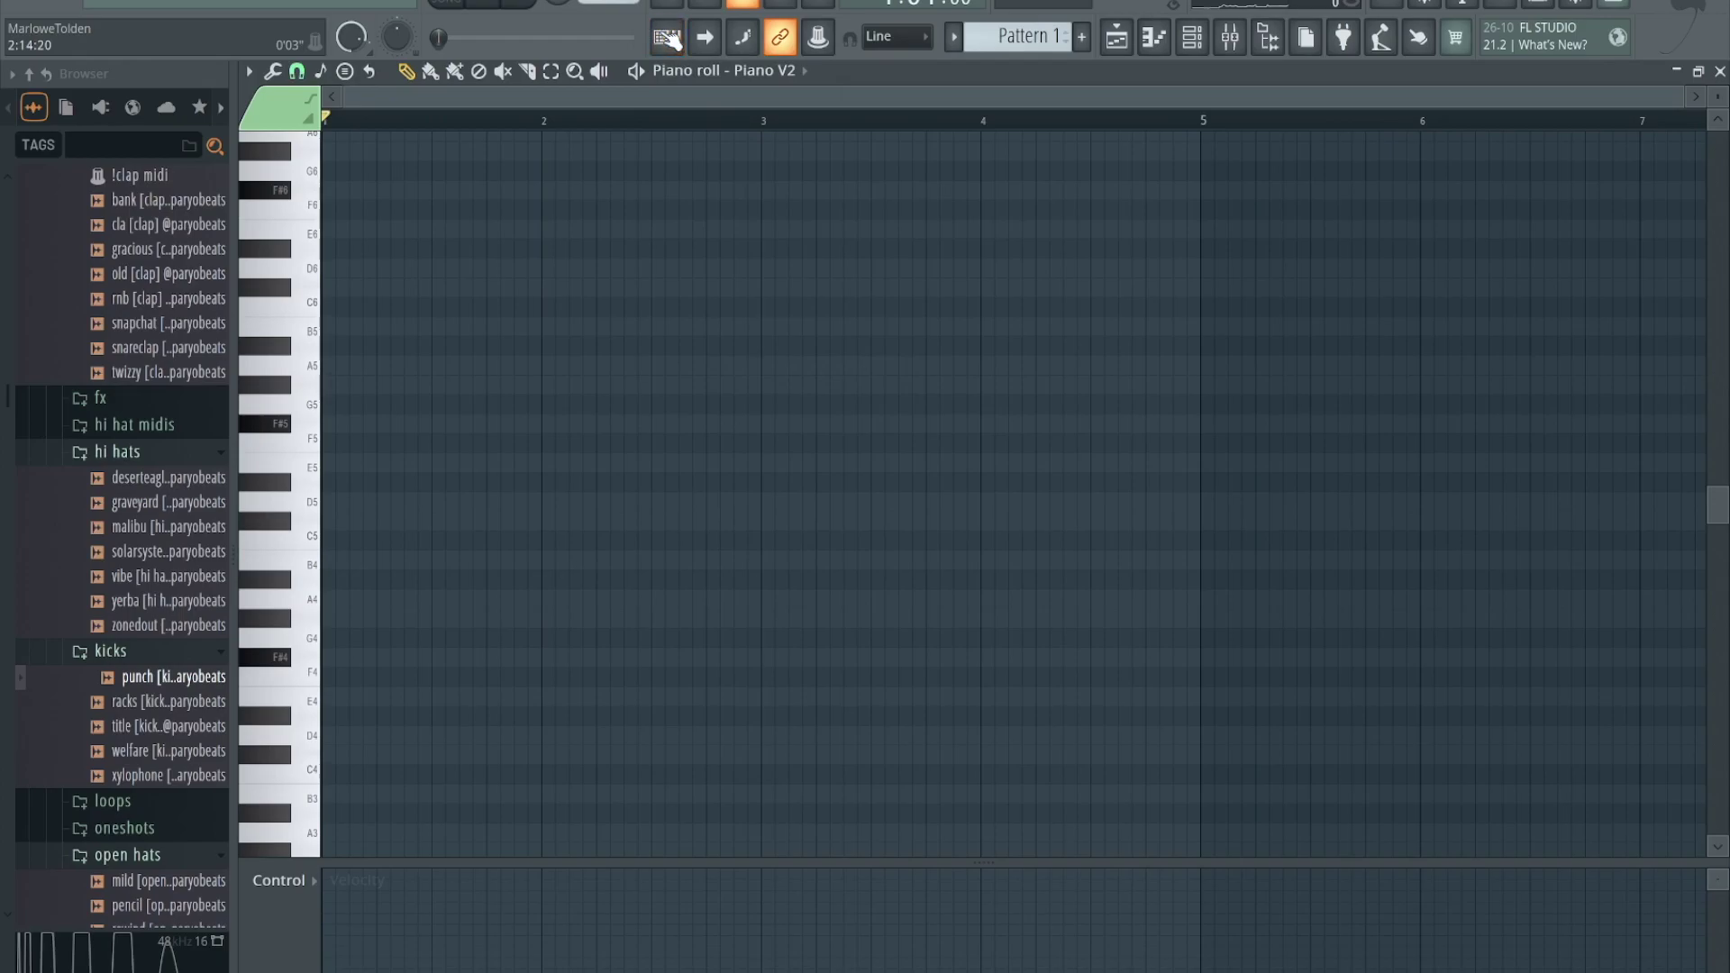
- Switch the typing keyboard input back on and check its root note and layout options
{"action": "left_click", "coordinate": [667, 38]}
{"action": "left_click", "coordinate": [665, 43]}
{"action": "left_click", "coordinate": [666, 42]}
{"action": "left_click", "coordinate": [668, 40]}
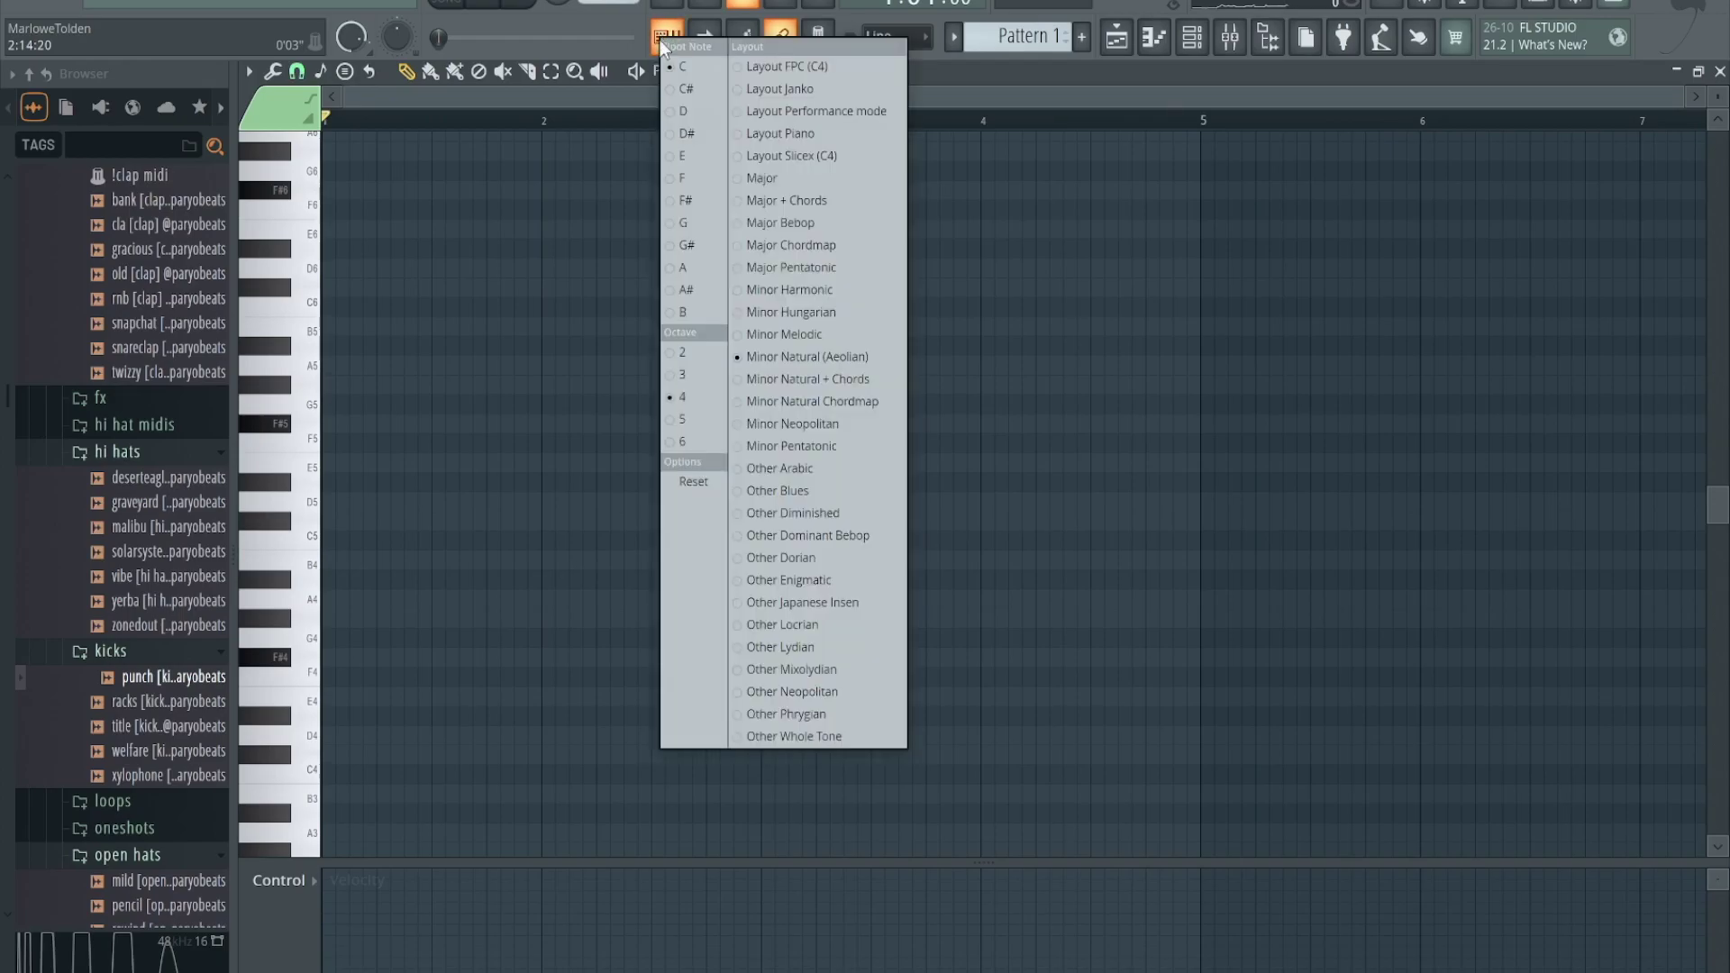
{"action": "left_click", "coordinate": [589, 349]}
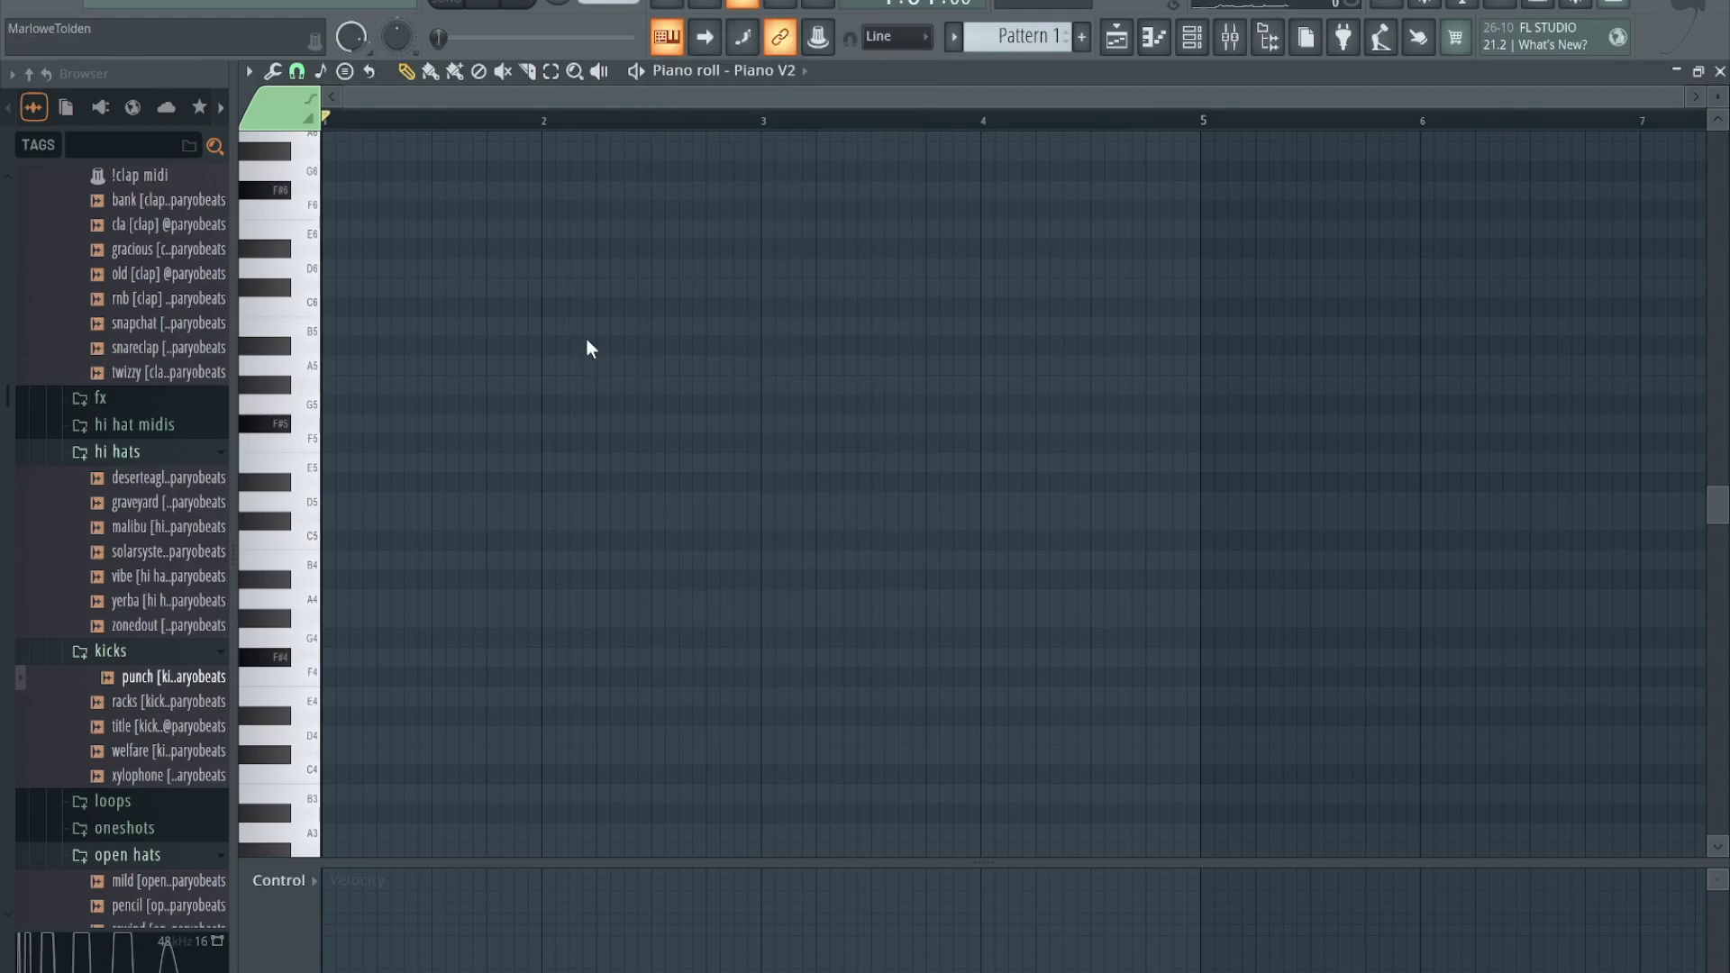
- Audition chords and short note runs on the piano in the C Minor Natural (Aeolian) layout
{"action": "key", "text": "q"}
{"action": "key", "text": "3"}
{"action": "key", "text": "t"}
{"action": "key", "text": "7"}
{"action": "key", "text": "q"}
{"action": "key", "text": "3"}
{"action": "key", "text": "t"}
{"action": "key", "text": "r"}
{"action": "key", "text": "6"}
{"action": "key", "text": "q"}
{"action": "key", "text": "r"}
{"action": "key", "text": "3"}
{"action": "key", "text": "t"}
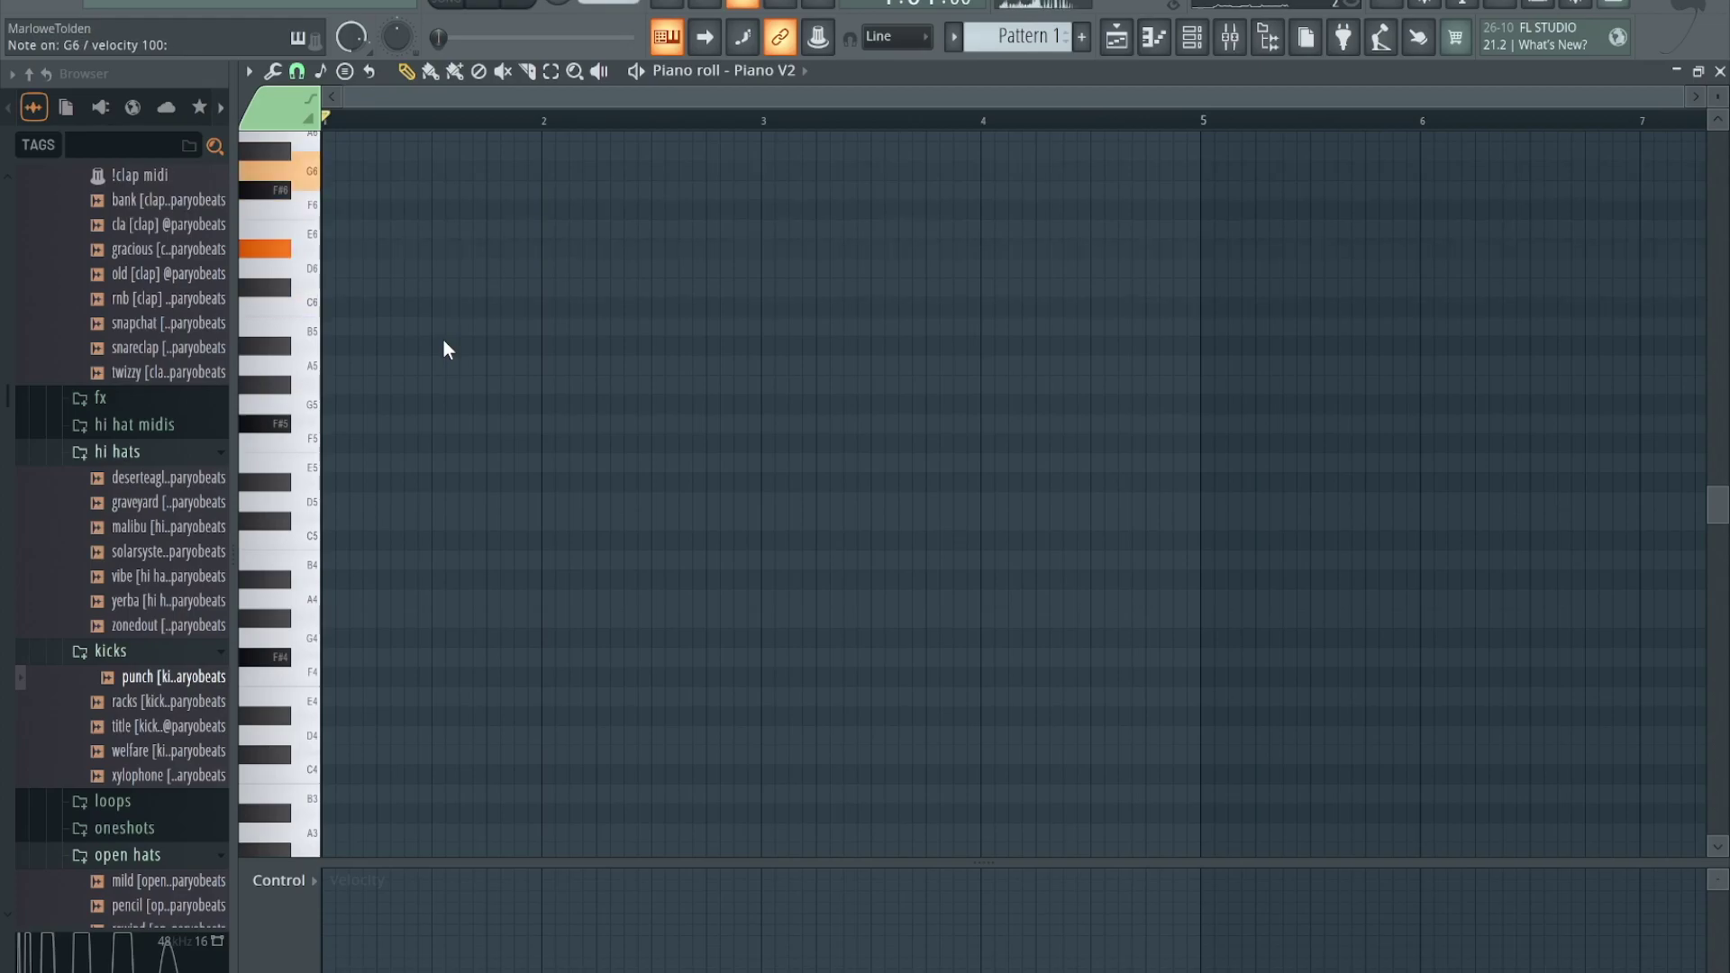
{"action": "key", "text": "q"}
{"action": "key", "text": "3"}
{"action": "key", "text": "t"}
{"action": "key", "text": "w"}
{"action": "key", "text": "r"}
{"action": "key", "text": "6"}
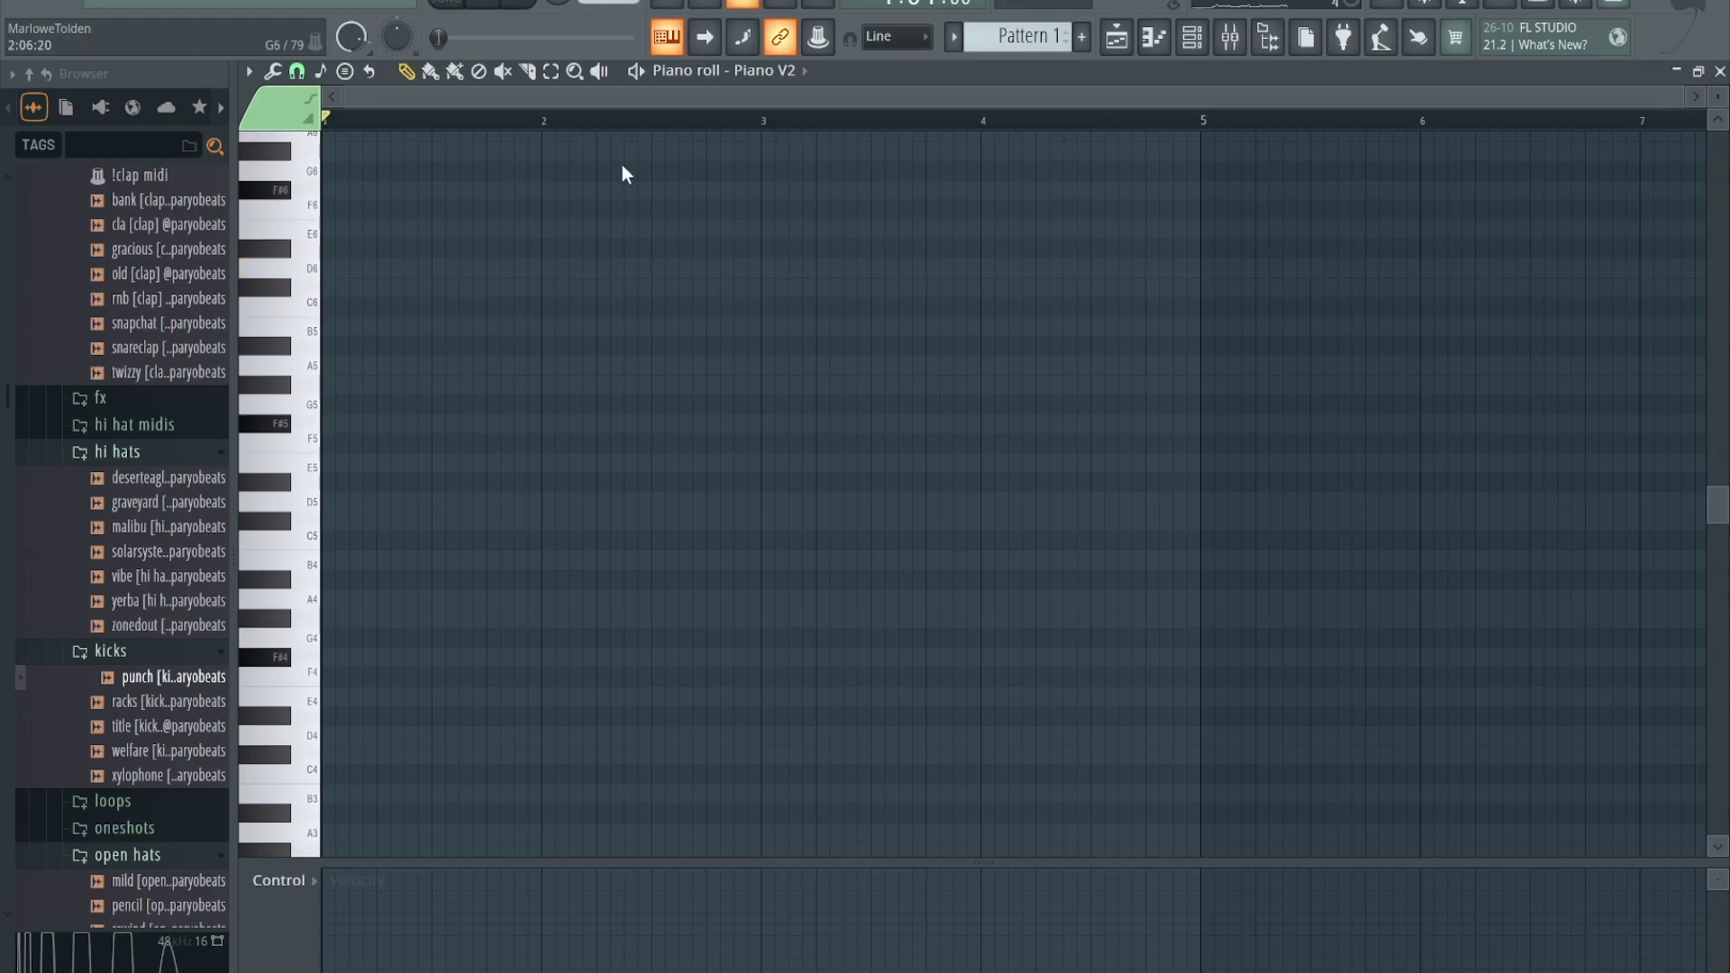
{"action": "left_click", "coordinate": [657, 47]}
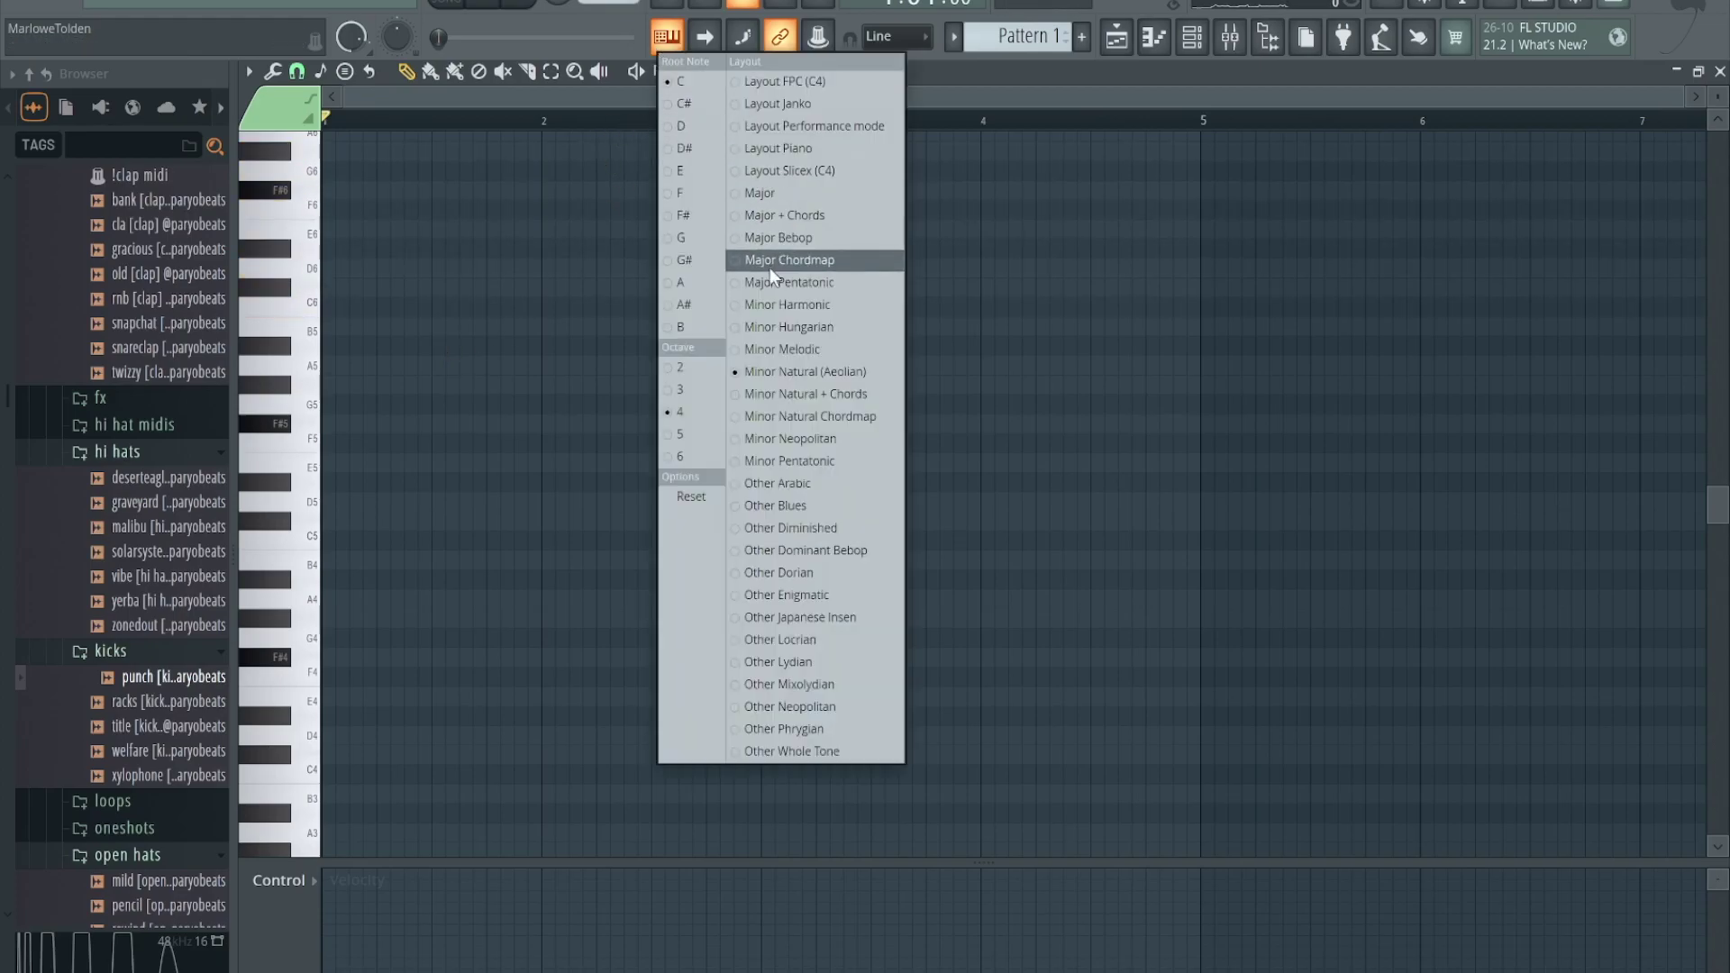
{"action": "left_click", "coordinate": [457, 339]}
- Play two more four-note chords on the piano in the upper octaves of the minor scale layout
{"action": "scroll", "coordinate": [457, 339], "scroll_direction": "up", "scroll_amount": 5}
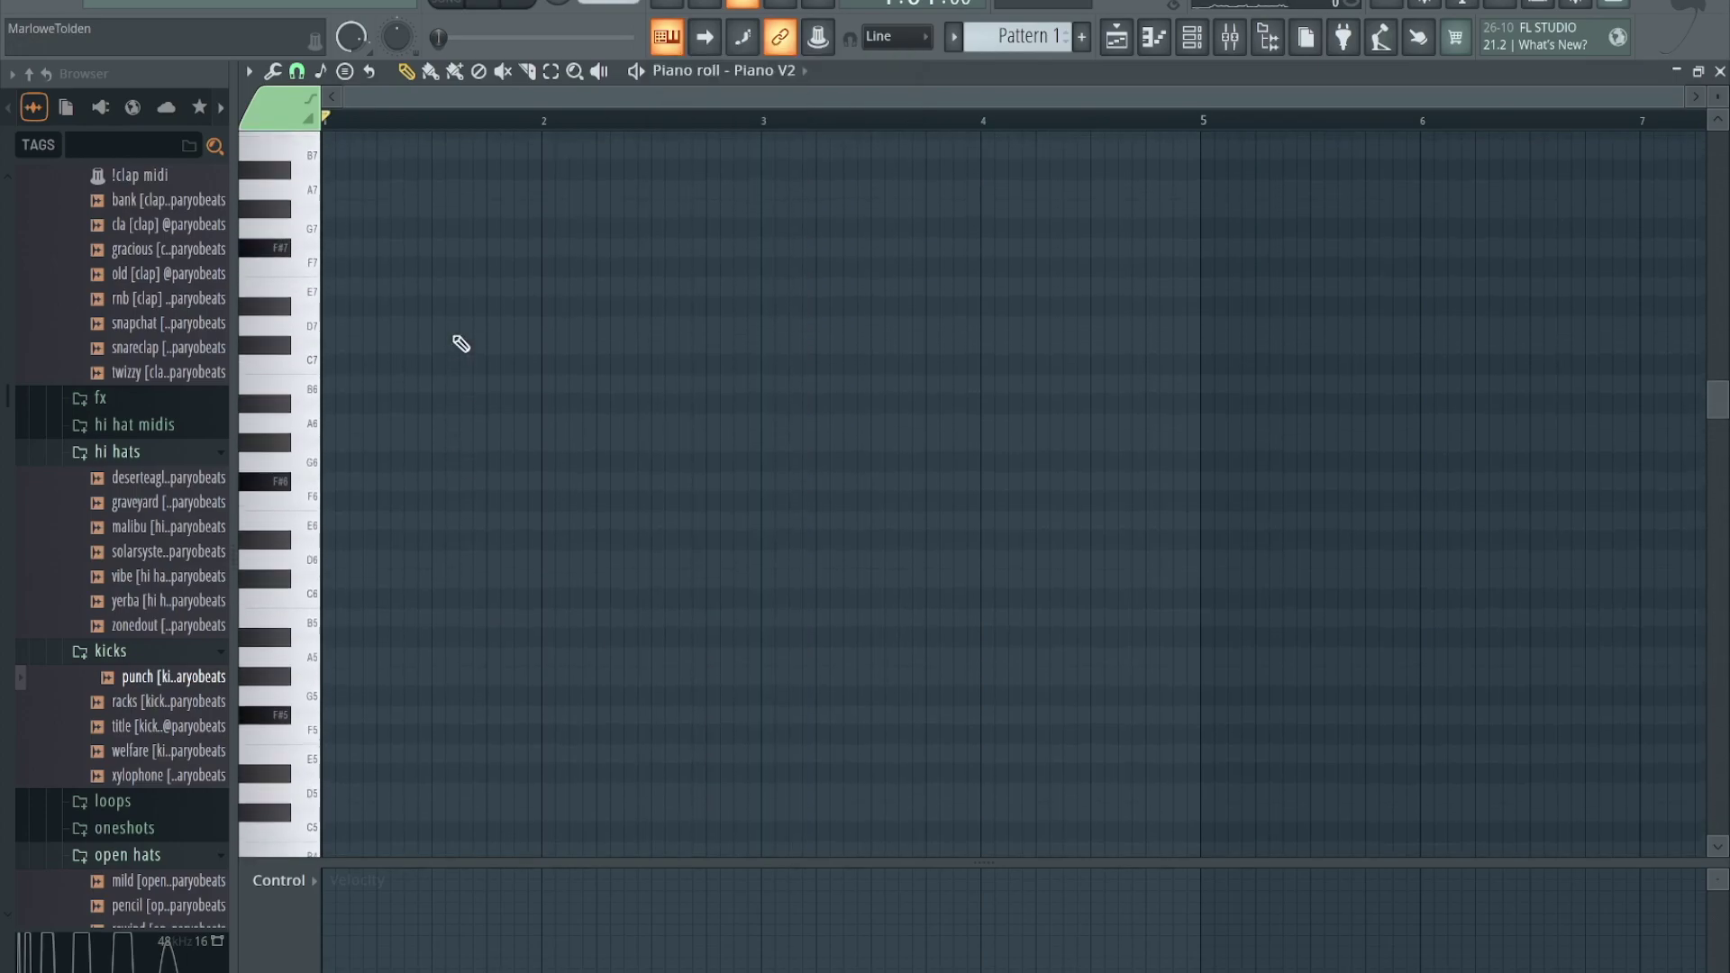
{"action": "key", "text": "q"}
{"action": "key", "text": "3"}
{"action": "key", "text": "t"}
{"action": "key", "text": "7"}
{"action": "key", "text": "w"}
{"action": "key", "text": "r"}
{"action": "key", "text": "6"}
{"action": "key", "text": "i"}
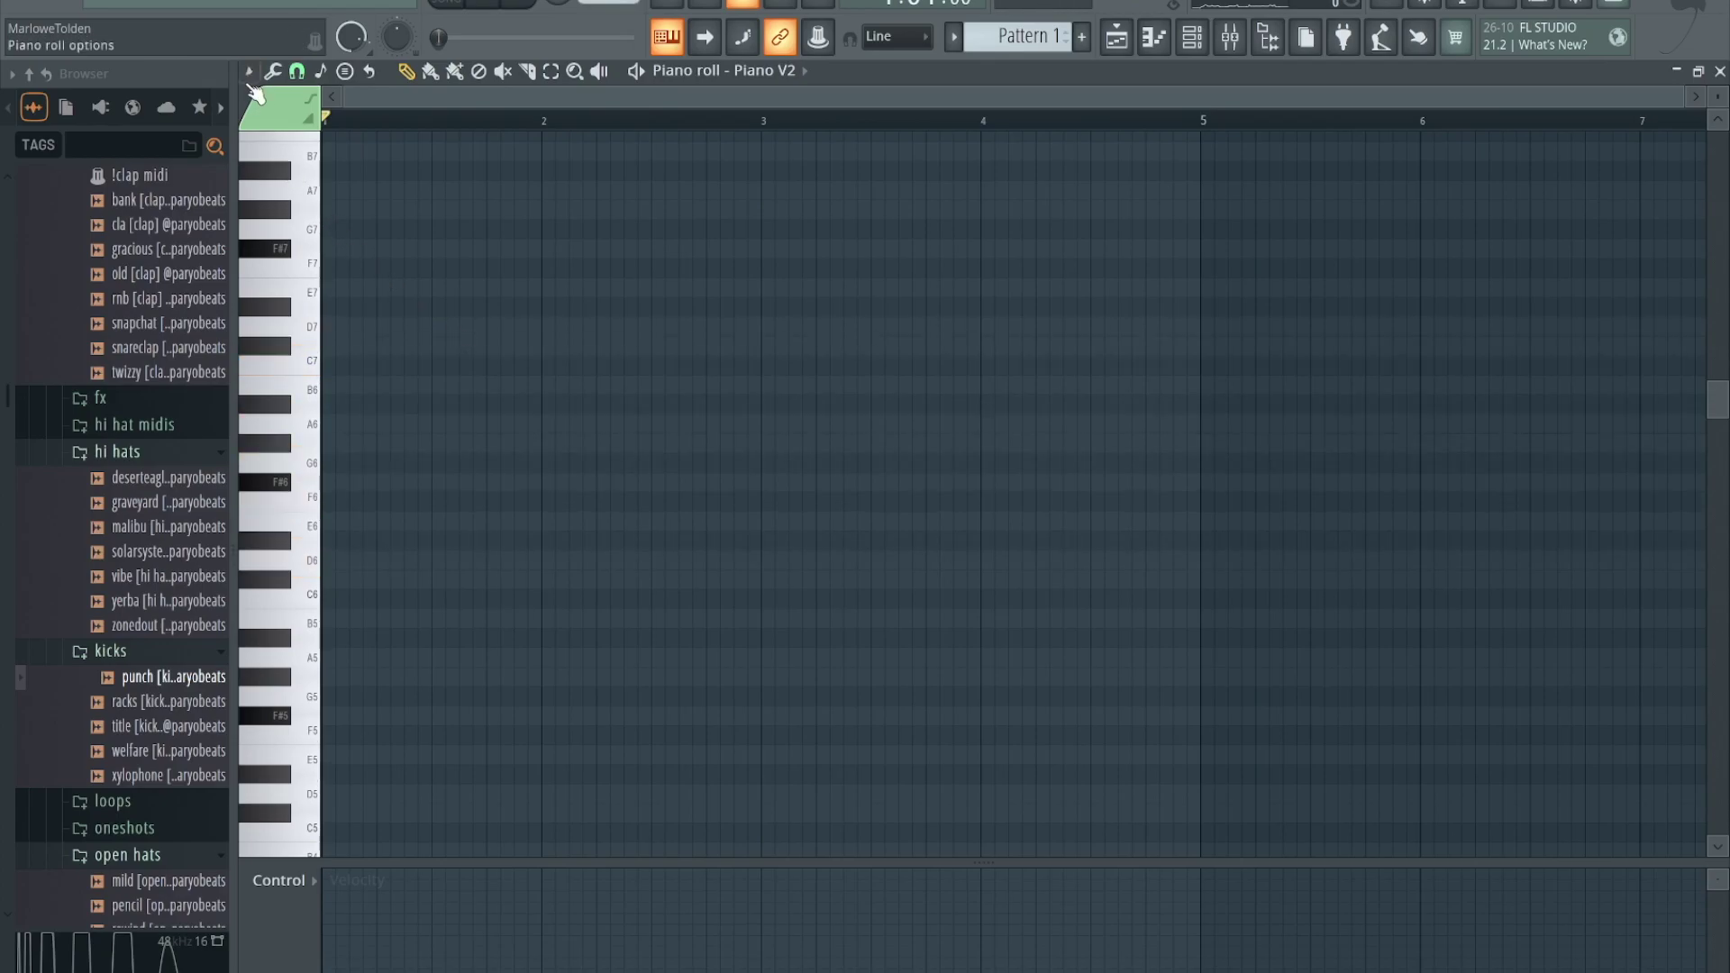
{"action": "left_click", "coordinate": [248, 72]}
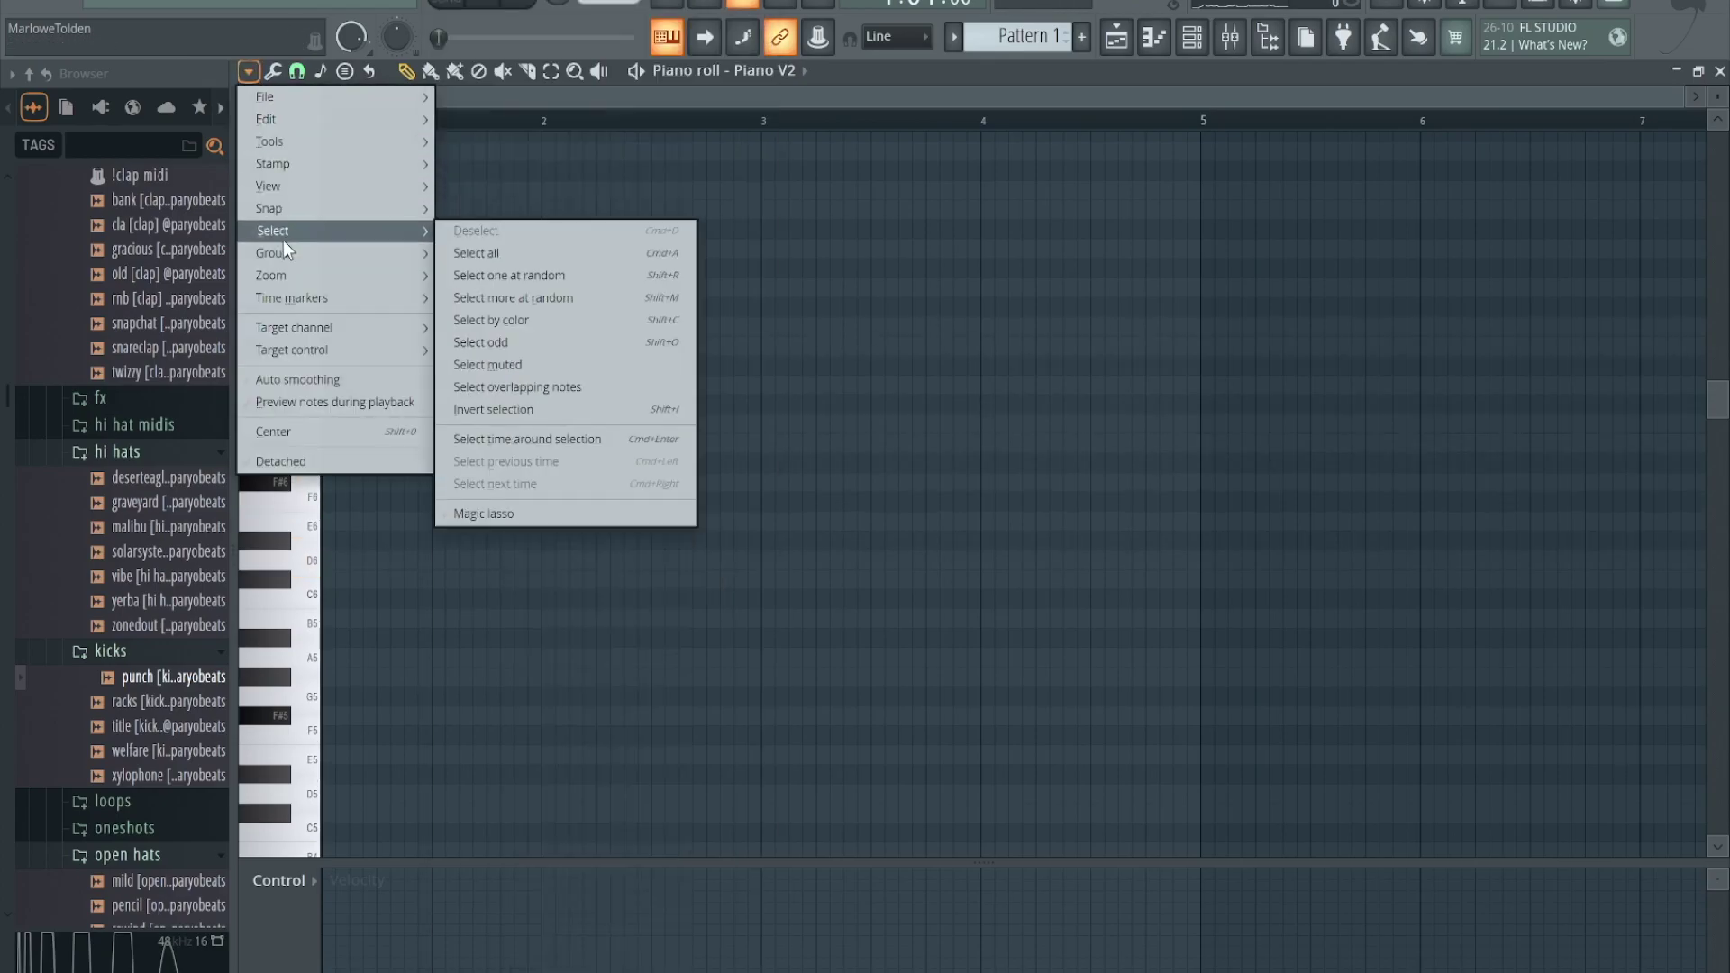
{"action": "mouse_move", "coordinate": [288, 185]}
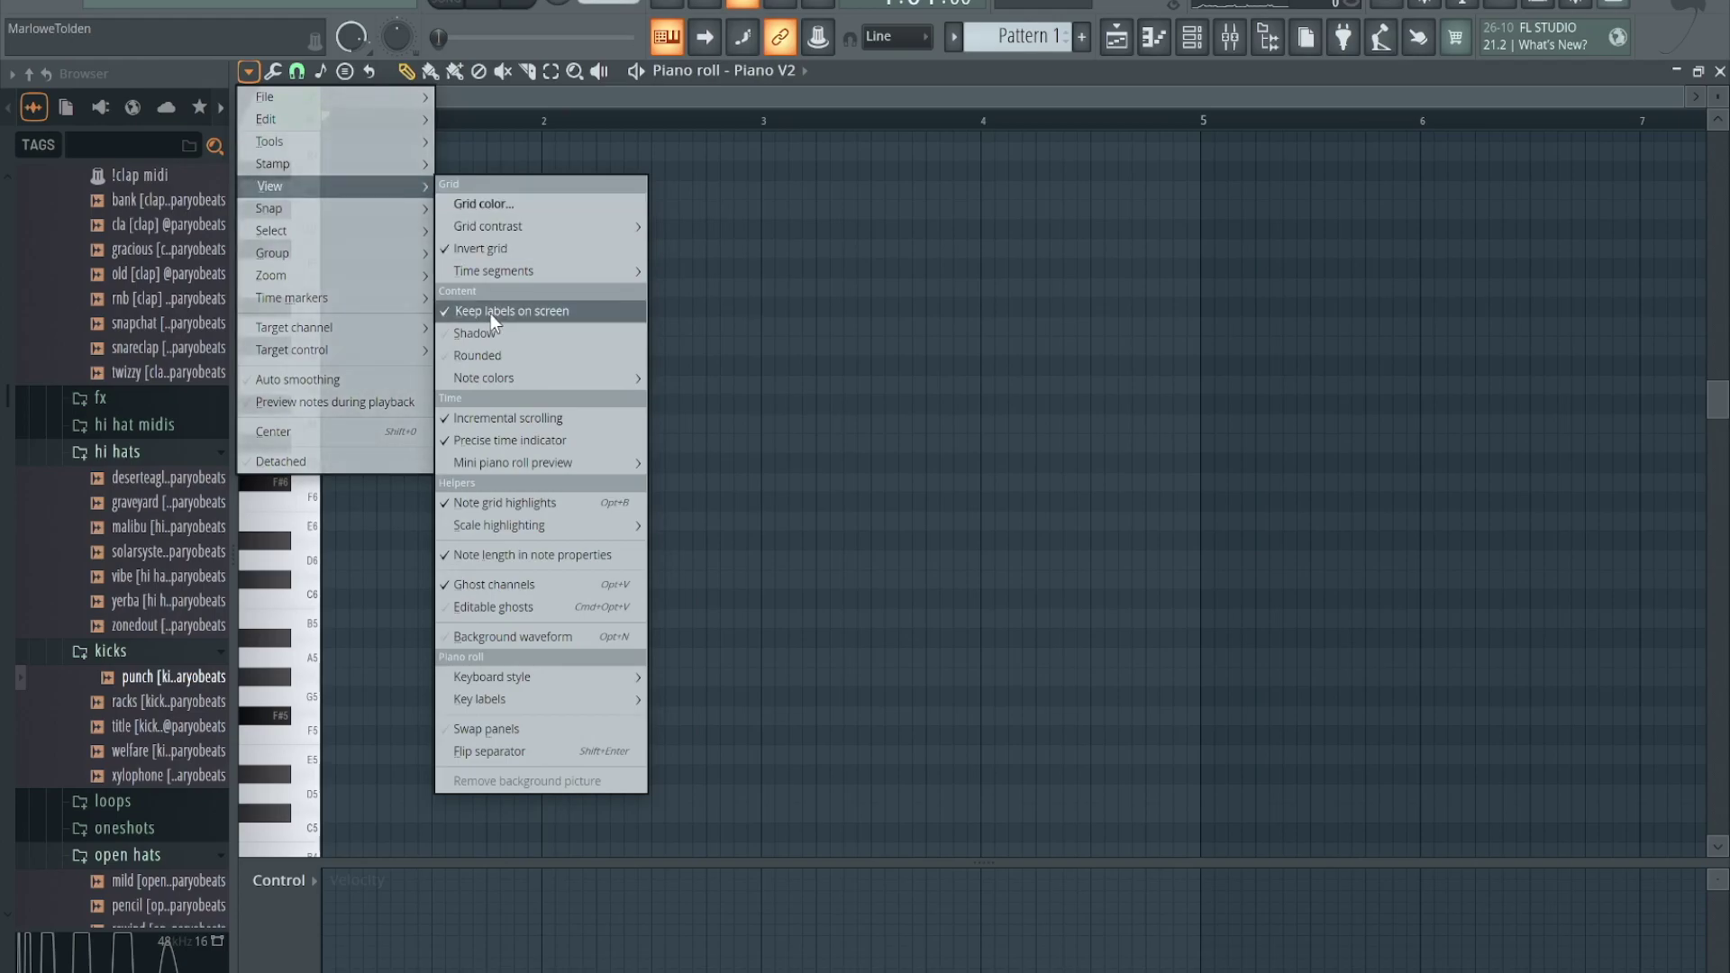
{"action": "left_click", "coordinate": [383, 530]}
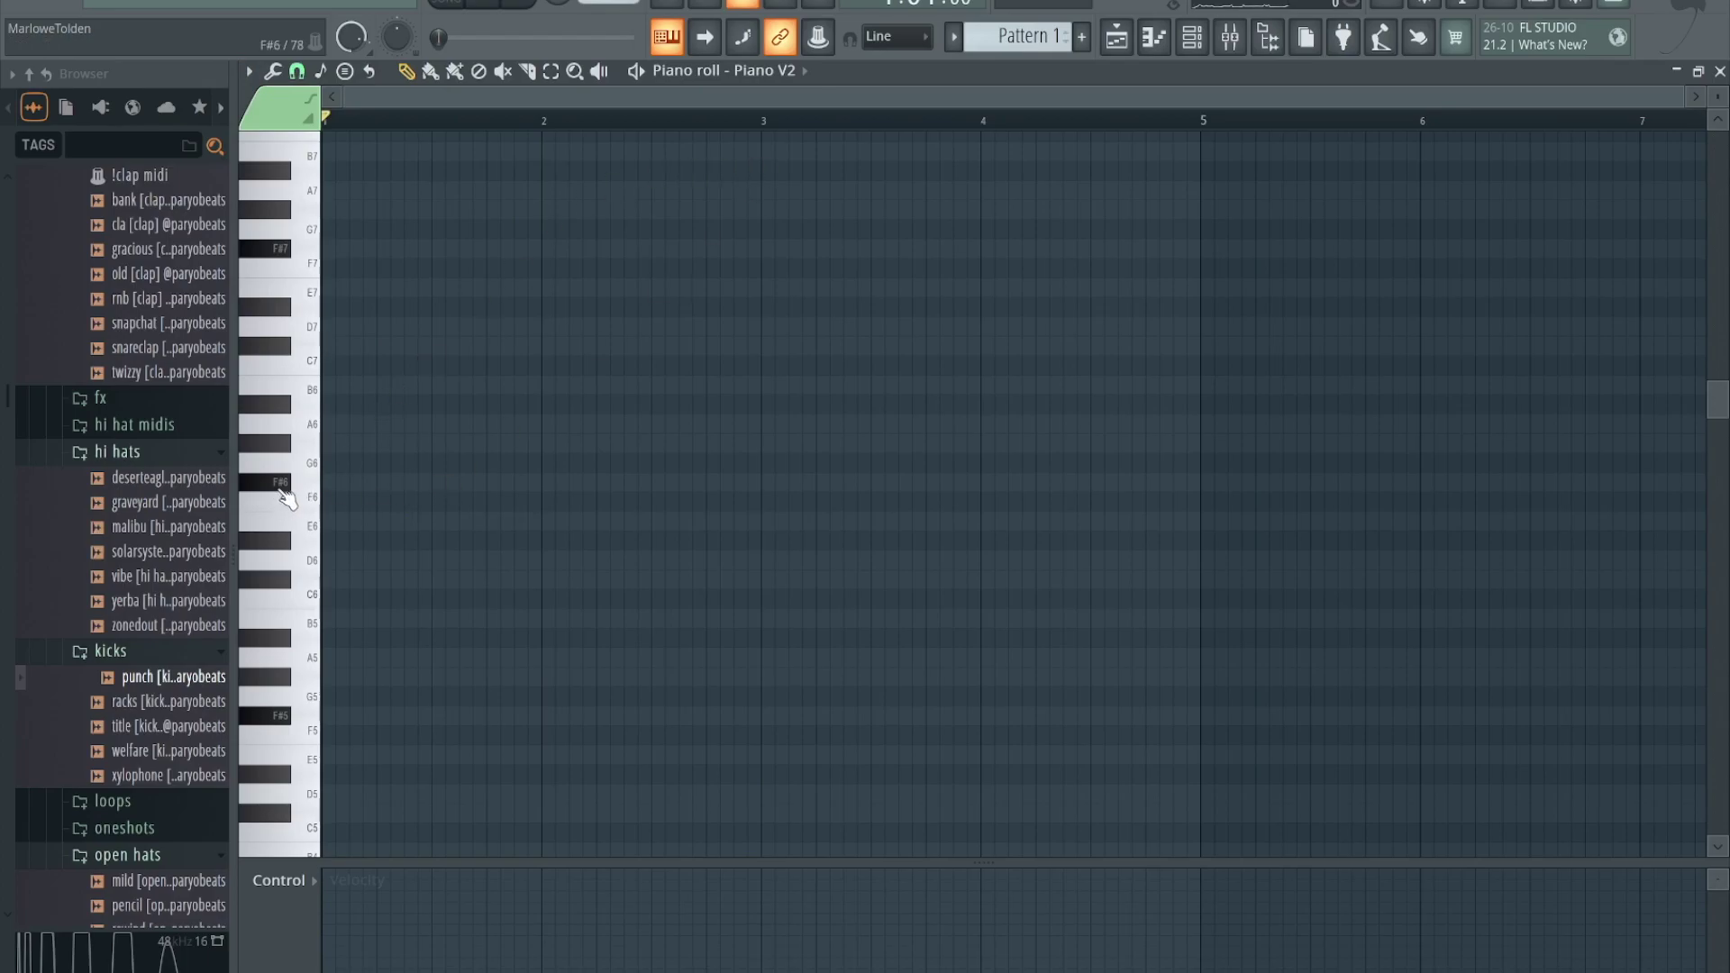
- Set the typing keyboard's root note to F#
{"action": "right_click", "coordinate": [682, 43]}
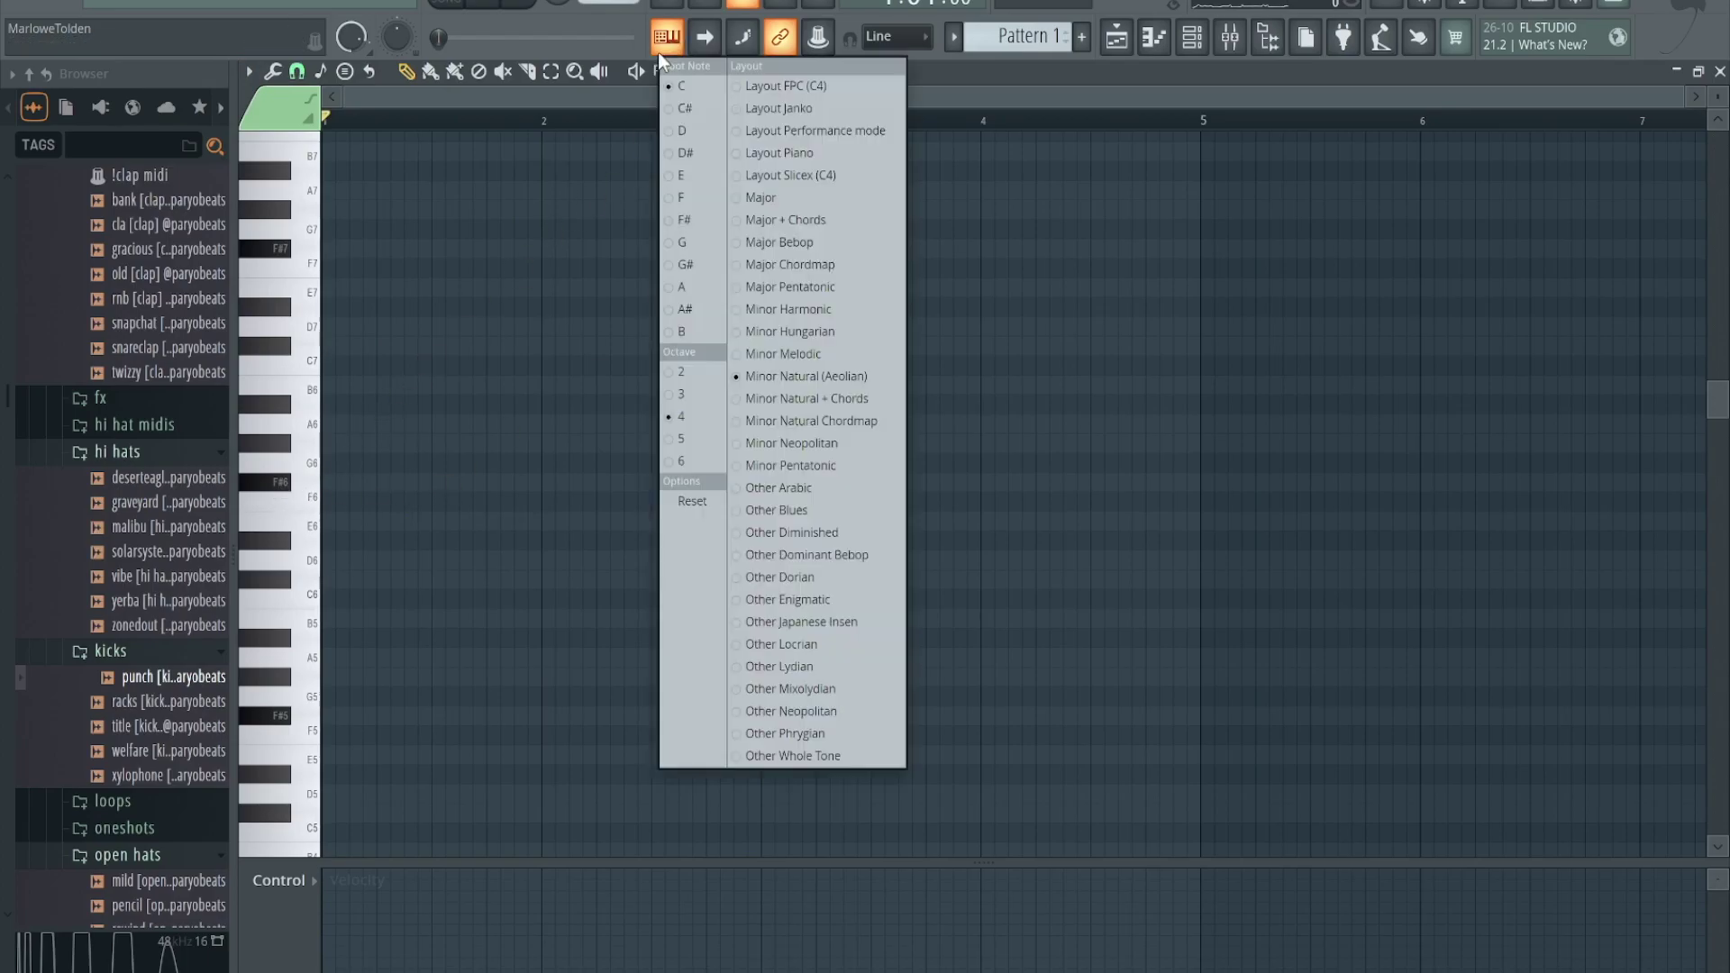
{"action": "left_click", "coordinate": [672, 226]}
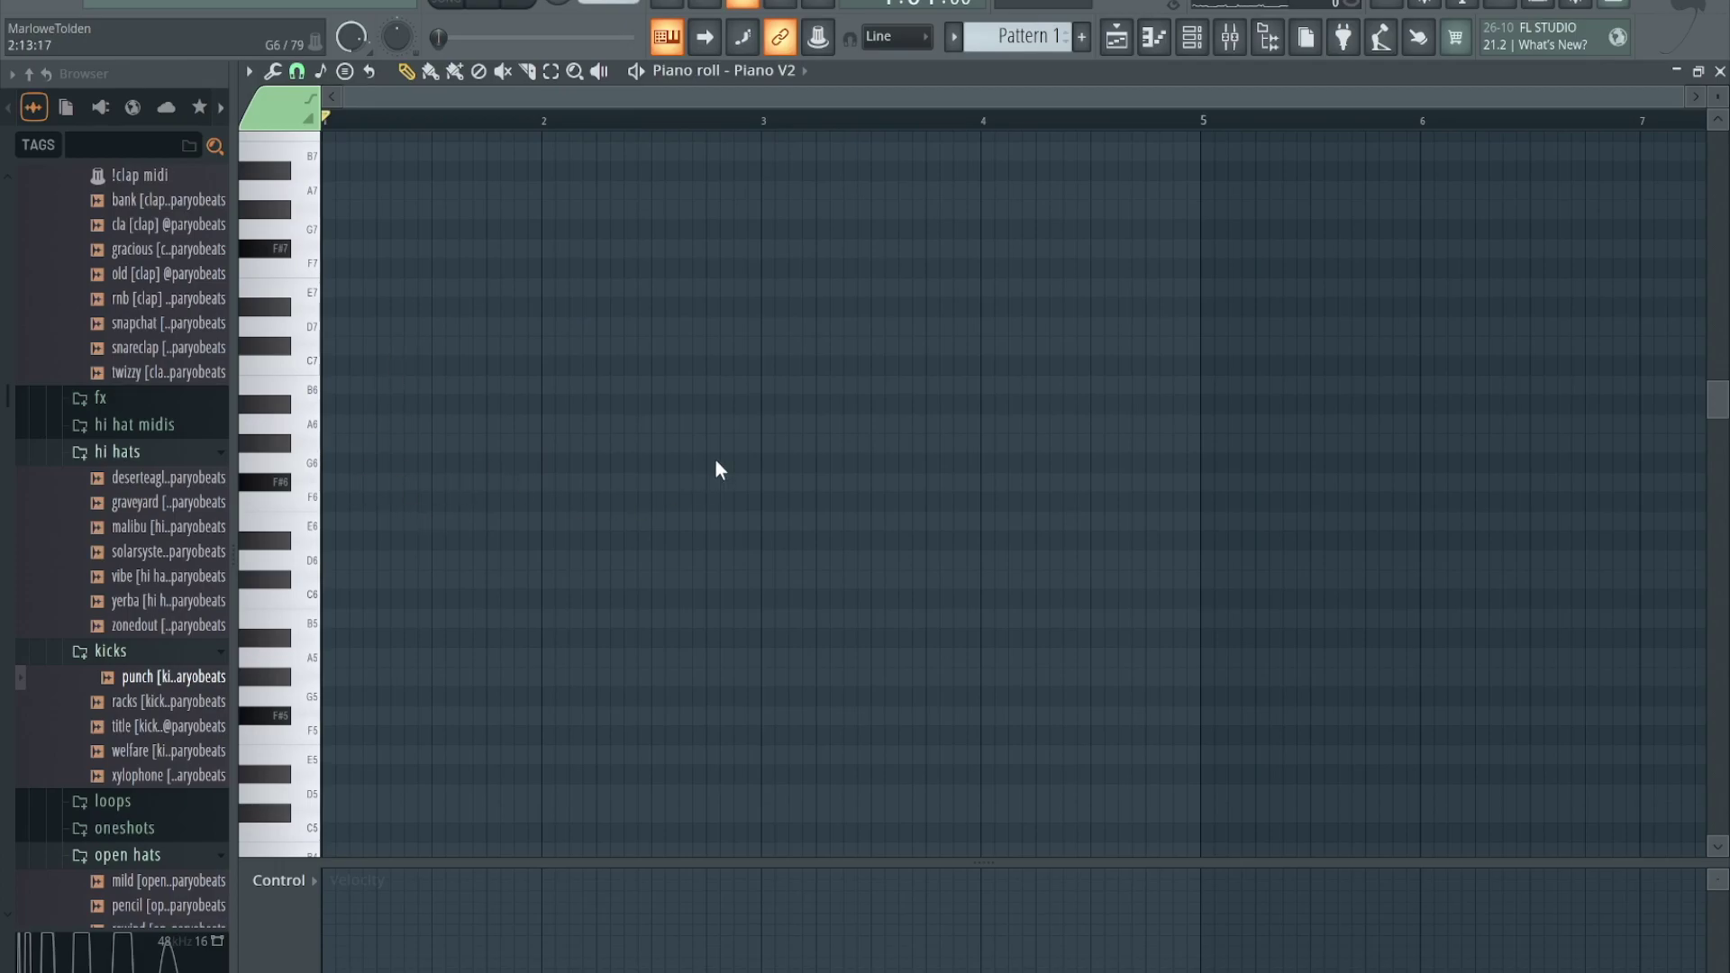
- Play fast note runs and two-note combinations on the piano in the F# minor layout, around octaves 6 and 7
{"action": "key", "text": "5"}
{"action": "key", "text": "y"}
{"action": "key", "text": "p"}
{"action": "key", "text": "6"}
{"action": "key", "text": "equal"}
{"action": "key", "text": "u"}
{"action": "key", "text": "y"}
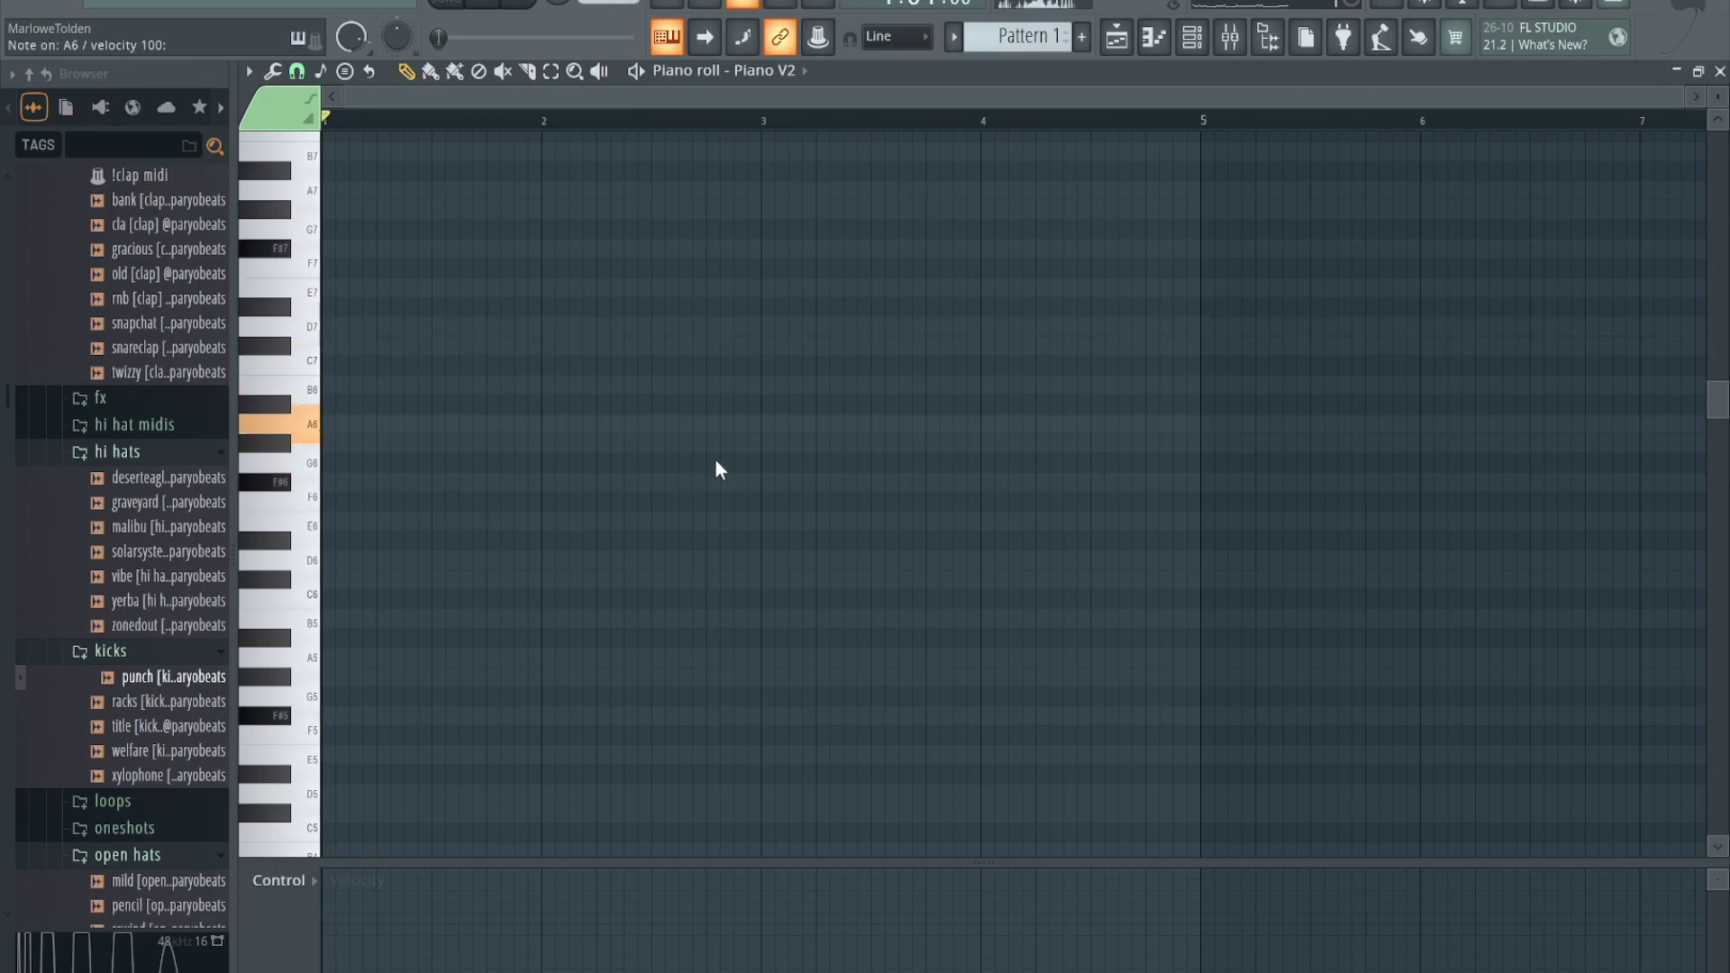
{"action": "key", "text": "9"}
{"action": "key", "text": "p"}
{"action": "key", "text": "5"}
{"action": "key", "text": "y"}
{"action": "key", "text": "9"}
{"action": "key", "text": "p"}
{"action": "key", "text": "6"}
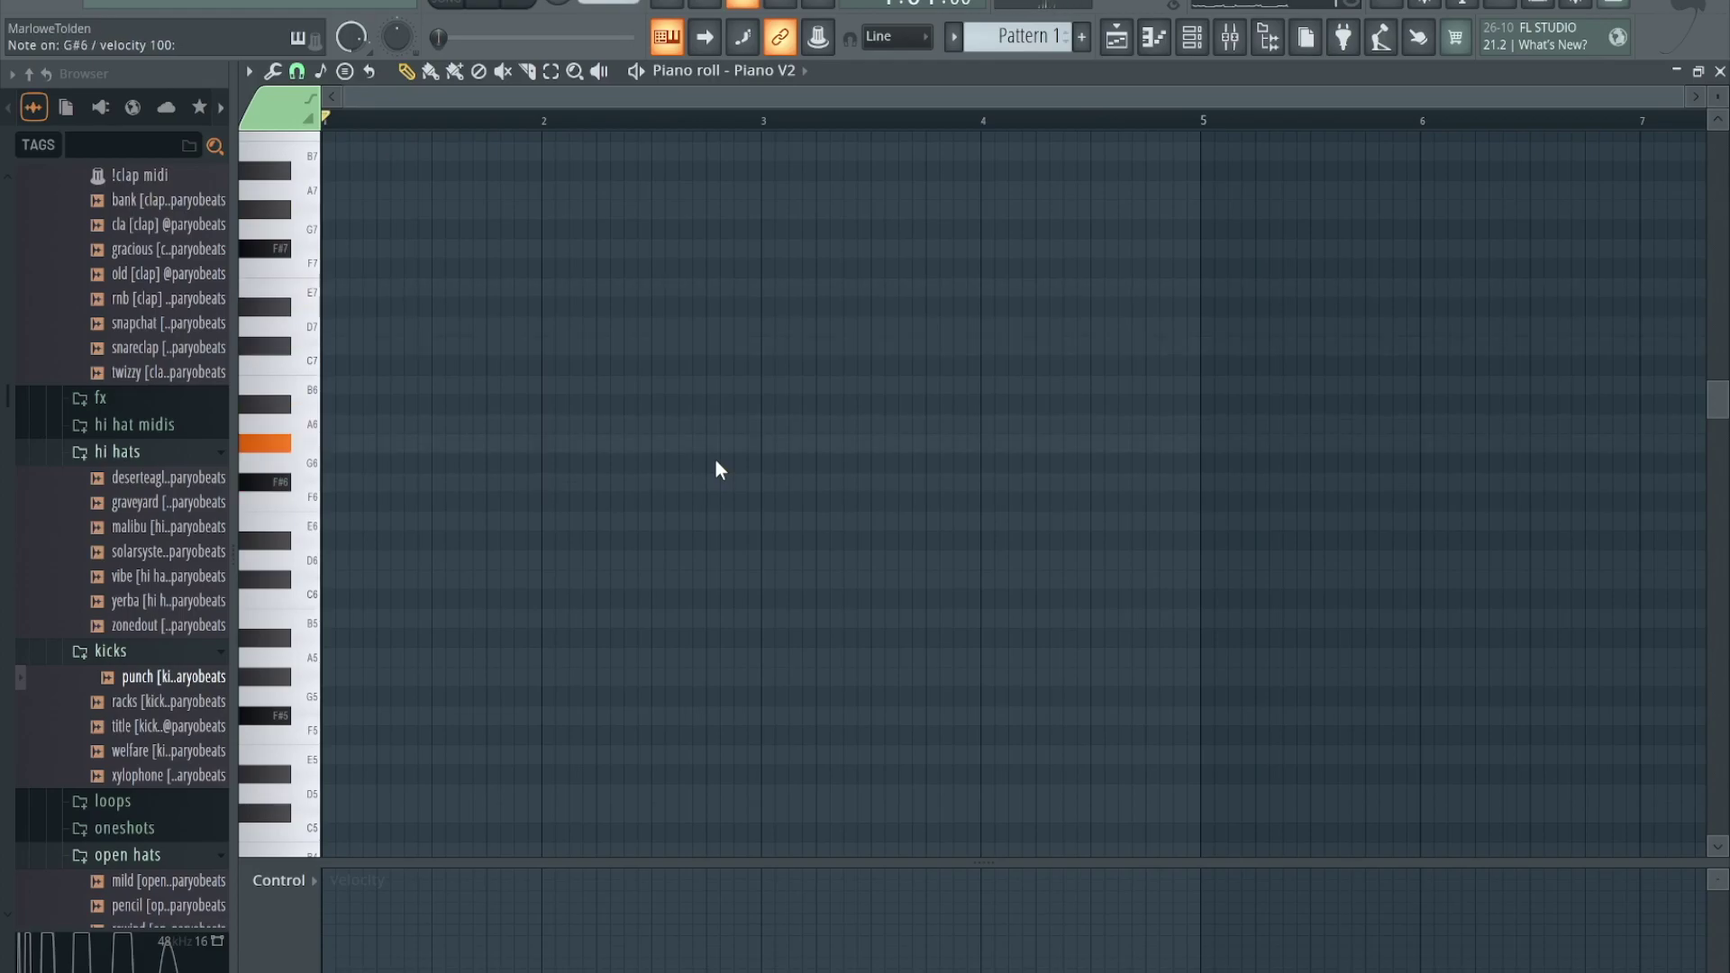
{"action": "key", "text": "u"}
{"action": "key", "text": "o"}
{"action": "key", "text": "y"}
{"action": "key", "text": "p"}
{"action": "key", "text": "o"}
{"action": "key", "text": "bracketright"}
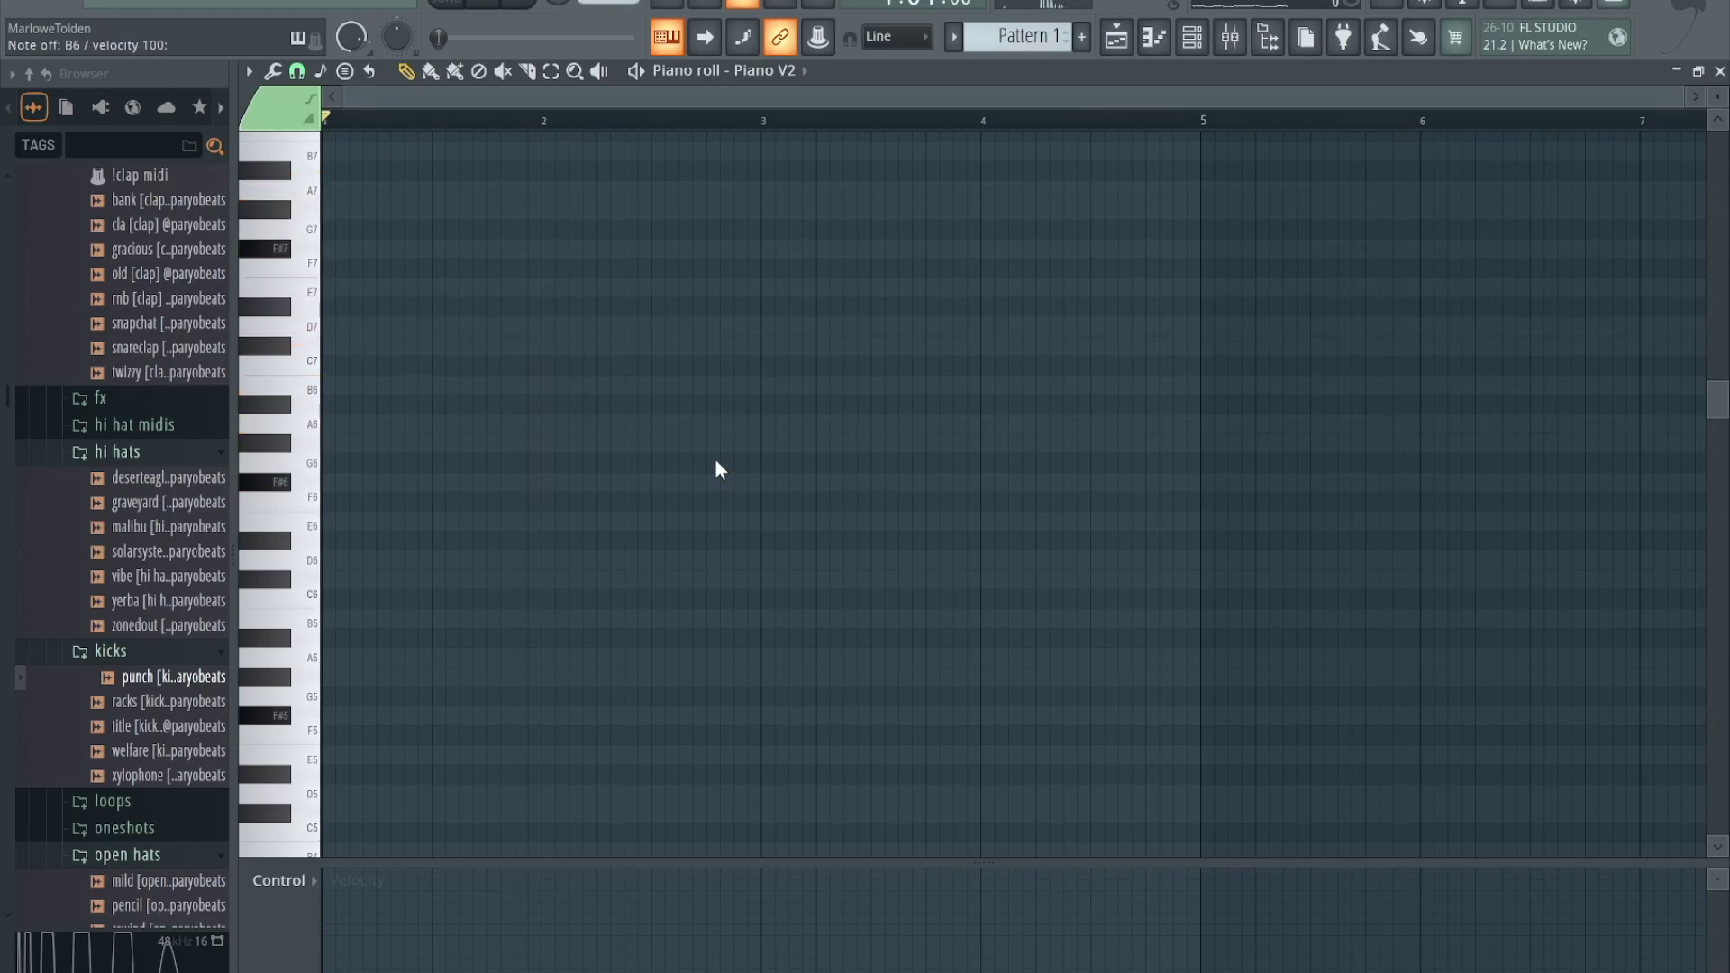
{"action": "key", "text": "9"}
{"action": "key", "text": "p"}
{"action": "key", "text": "y"}
{"action": "key", "text": "o"}
{"action": "key", "text": "u"}
{"action": "key", "text": "equal"}
{"action": "key", "text": "o"}
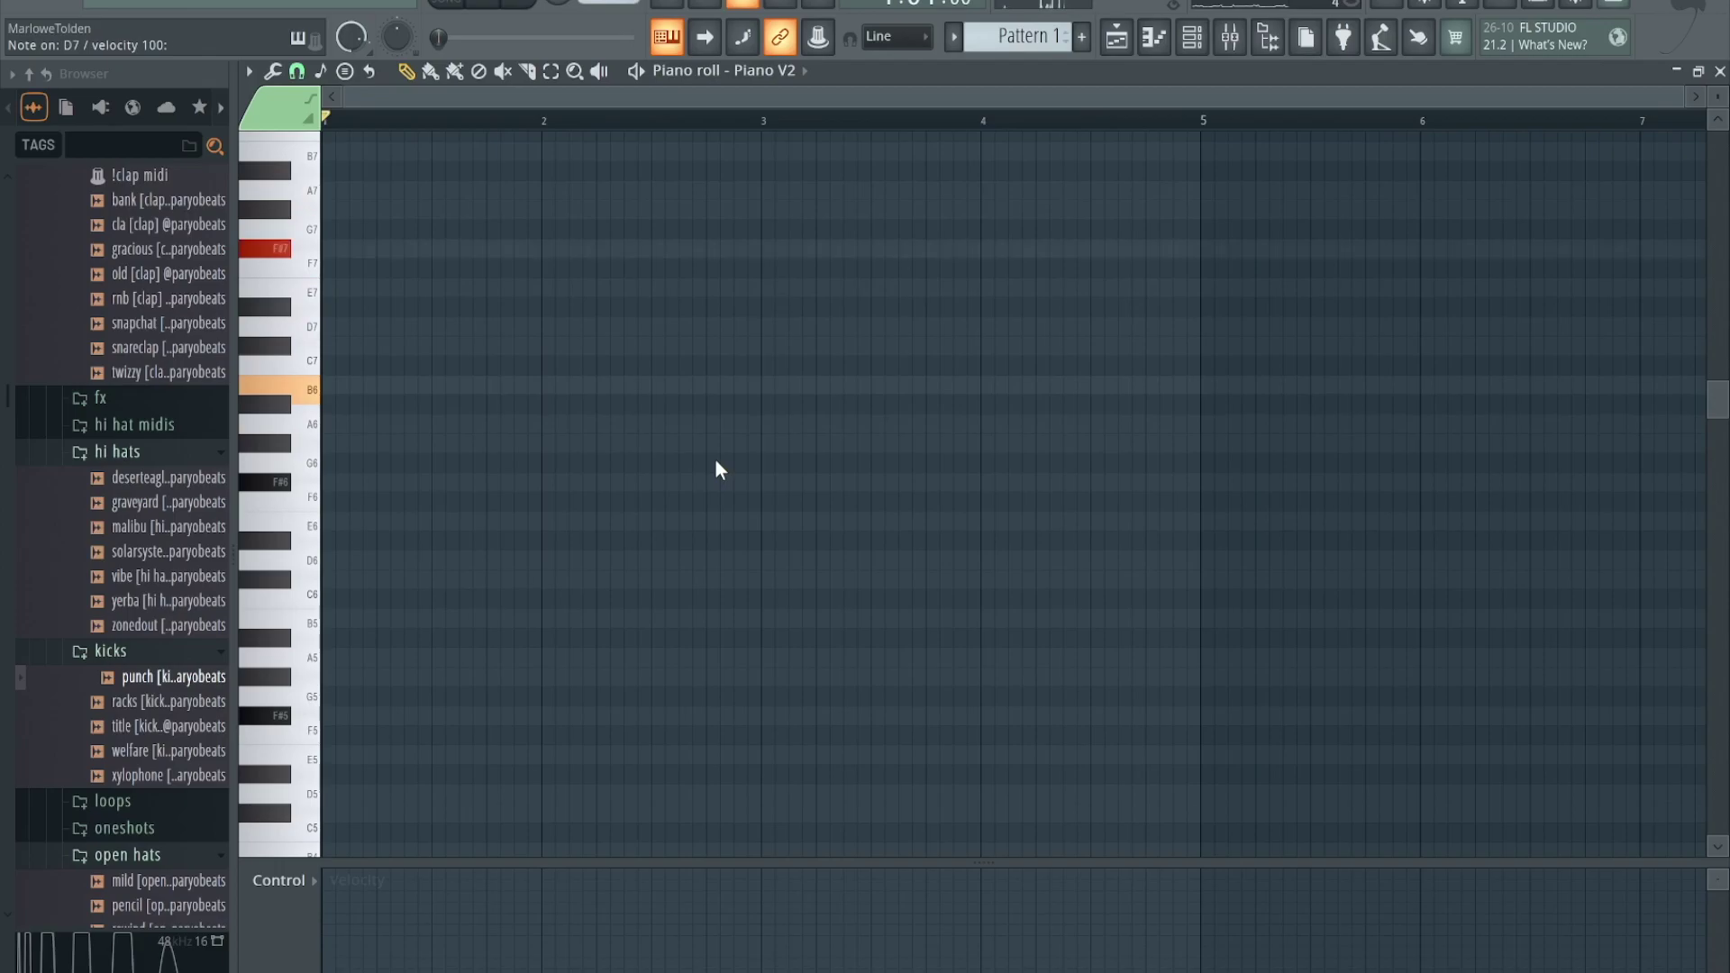
{"action": "key", "text": "y"}
{"action": "key", "text": "9"}
{"action": "key", "text": "p"}
{"action": "key", "text": "6"}
{"action": "key", "text": "u"}
{"action": "key", "text": "o"}
{"action": "key", "text": "equal"}
{"action": "key", "text": "5"}
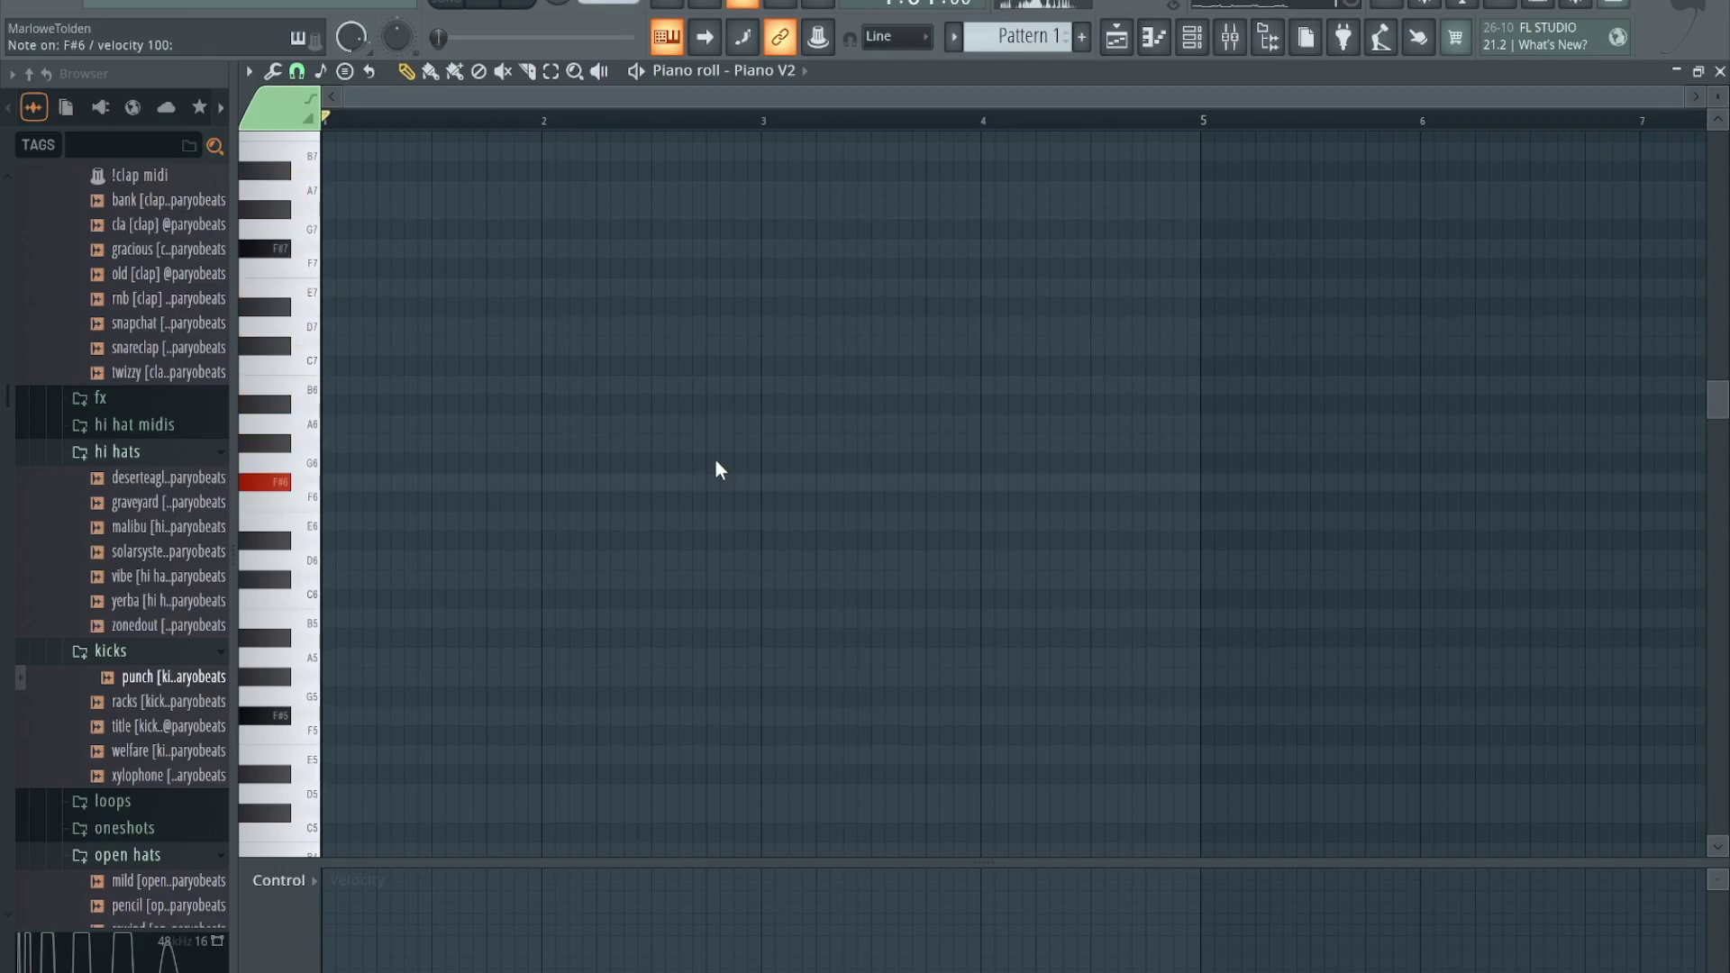
{"action": "key", "text": "y"}
{"action": "key", "text": "p"}
{"action": "key", "text": "o"}
{"action": "key", "text": "u"}
{"action": "key", "text": "y"}
{"action": "key", "text": "9"}
{"action": "key", "text": "p"}
{"action": "key", "text": "u"}
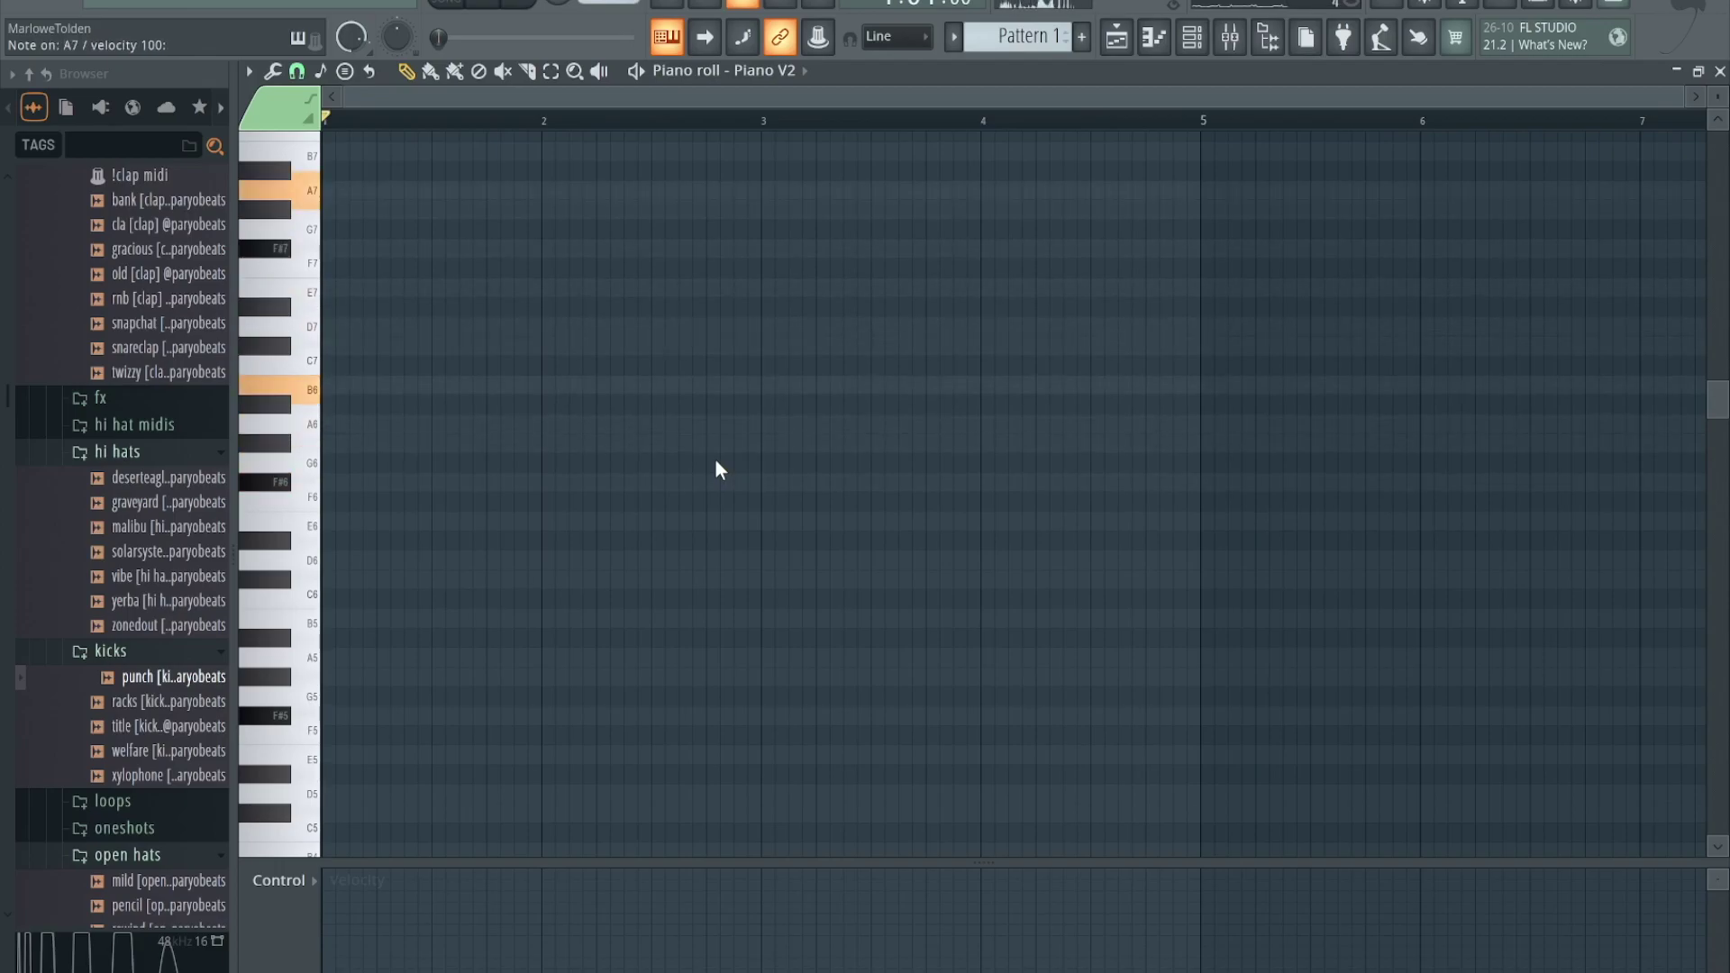
{"action": "key", "text": "p"}
{"action": "key", "text": "6"}
{"action": "key", "text": "o"}
{"action": "key", "text": "equal"}
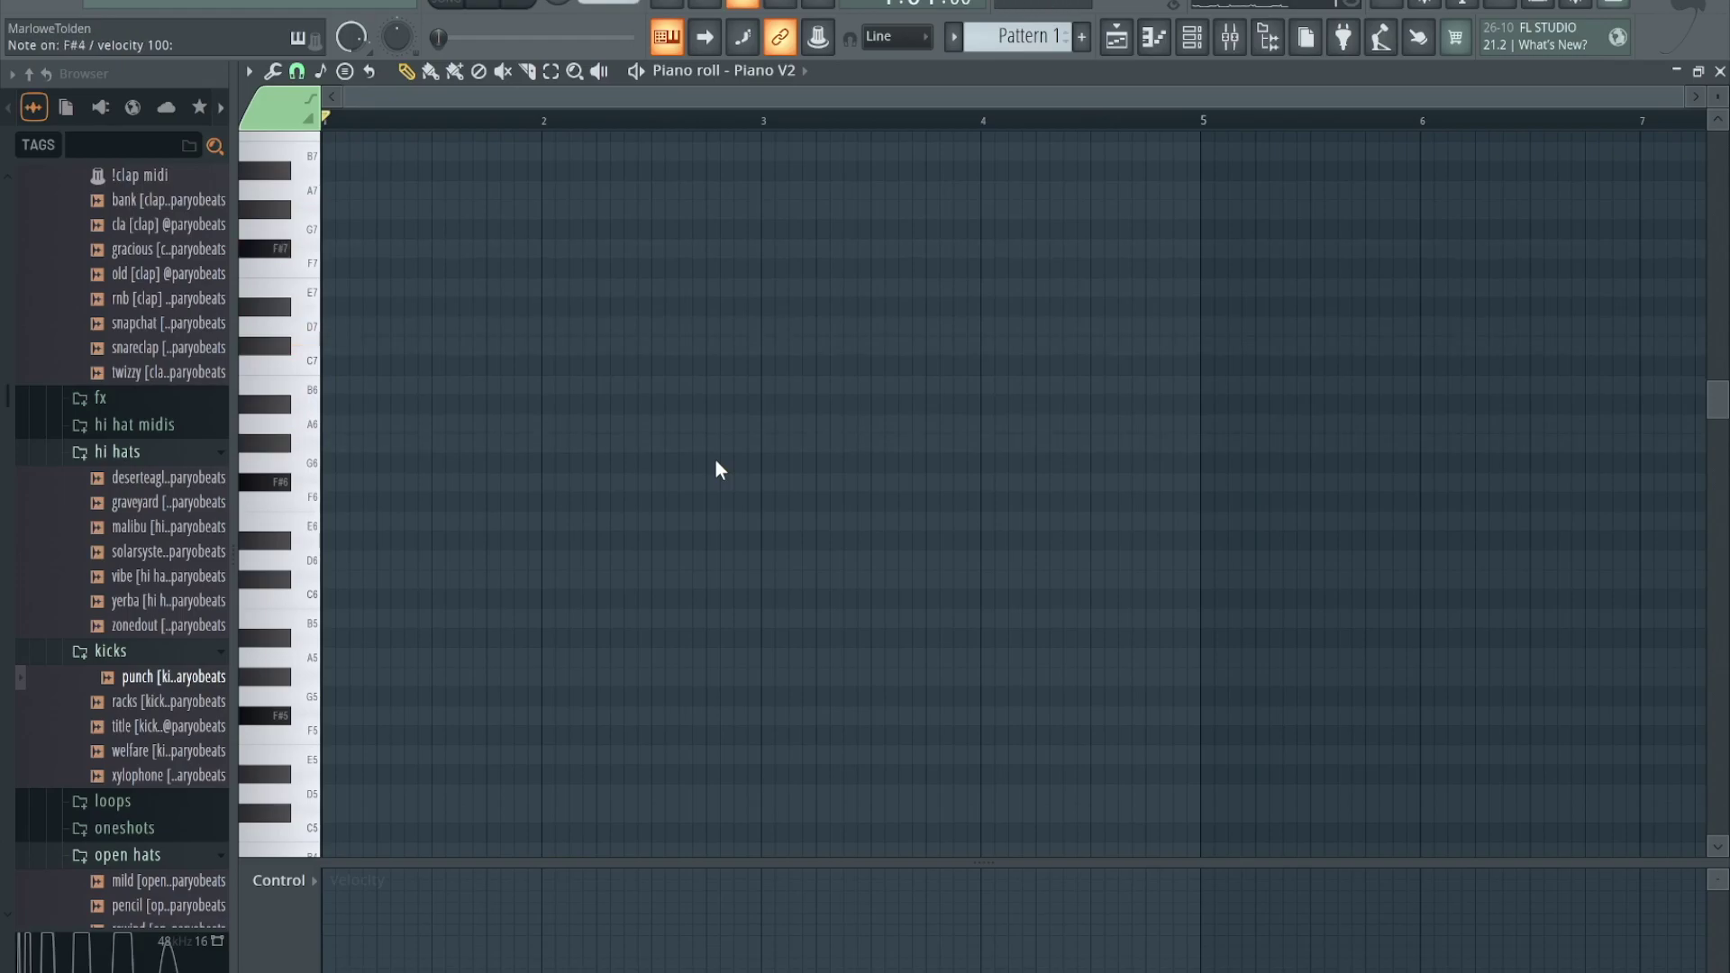
- Play chords and short phrases on the piano in the F# minor layout, around octaves 4 and 5
{"action": "key", "text": "s"}
{"action": "key", "text": "c"}
{"action": "key", "text": "x"}
{"action": "key", "text": "h"}
{"action": "key", "text": "2"}
{"action": "key", "text": "e"}
{"action": "key", "text": "w"}
{"action": "key", "text": "5"}
{"action": "key", "text": "2"}
{"action": "key", "text": "e"}
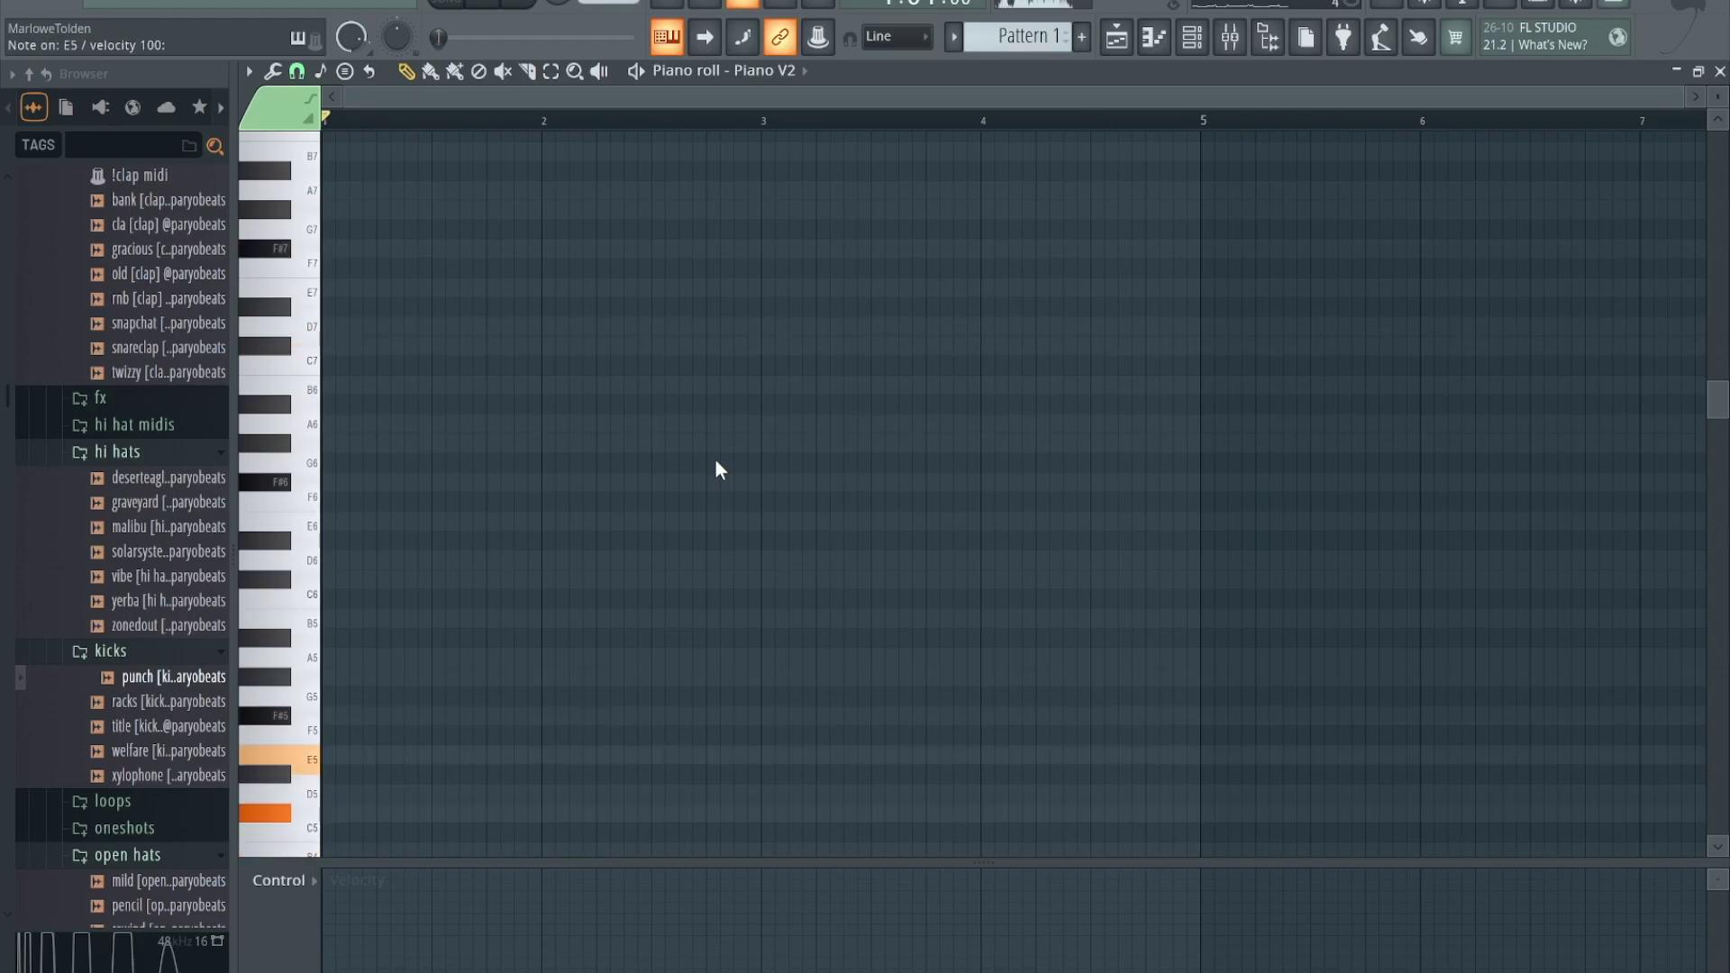
{"action": "key", "text": "2"}
{"action": "key", "text": "e"}
{"action": "key", "text": "w"}
{"action": "key", "text": "5"}
{"action": "key", "text": "2"}
{"action": "key", "text": "e"}
{"action": "key", "text": "6"}
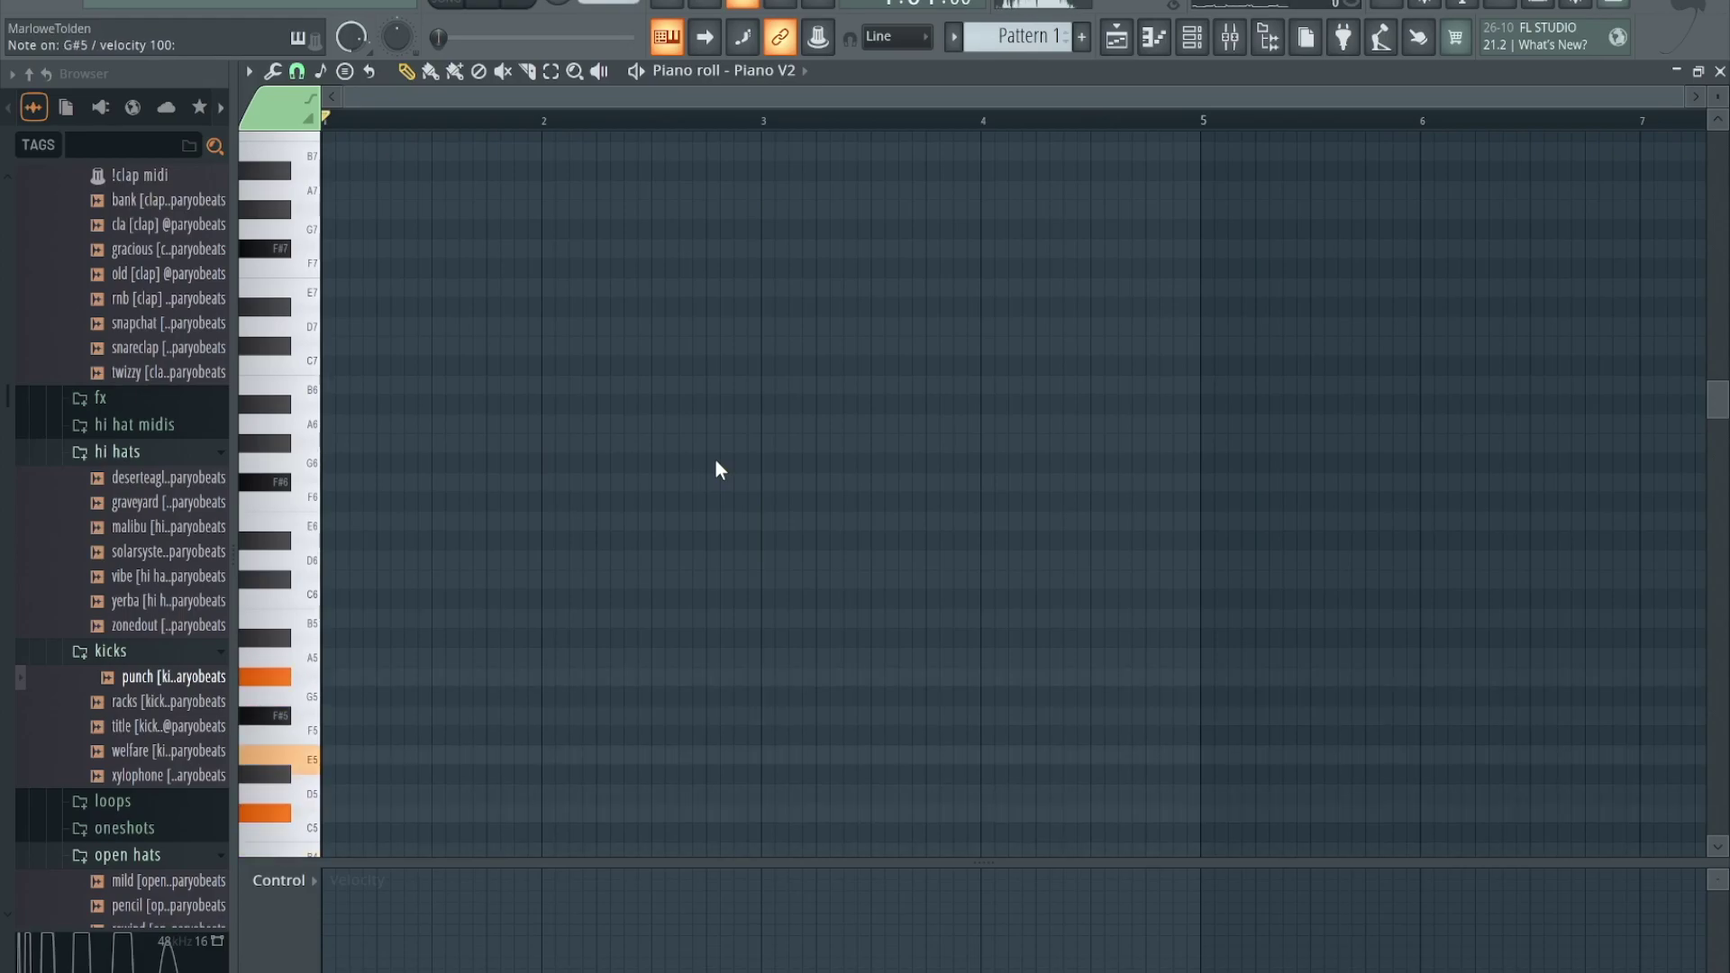
{"action": "key", "text": "n"}
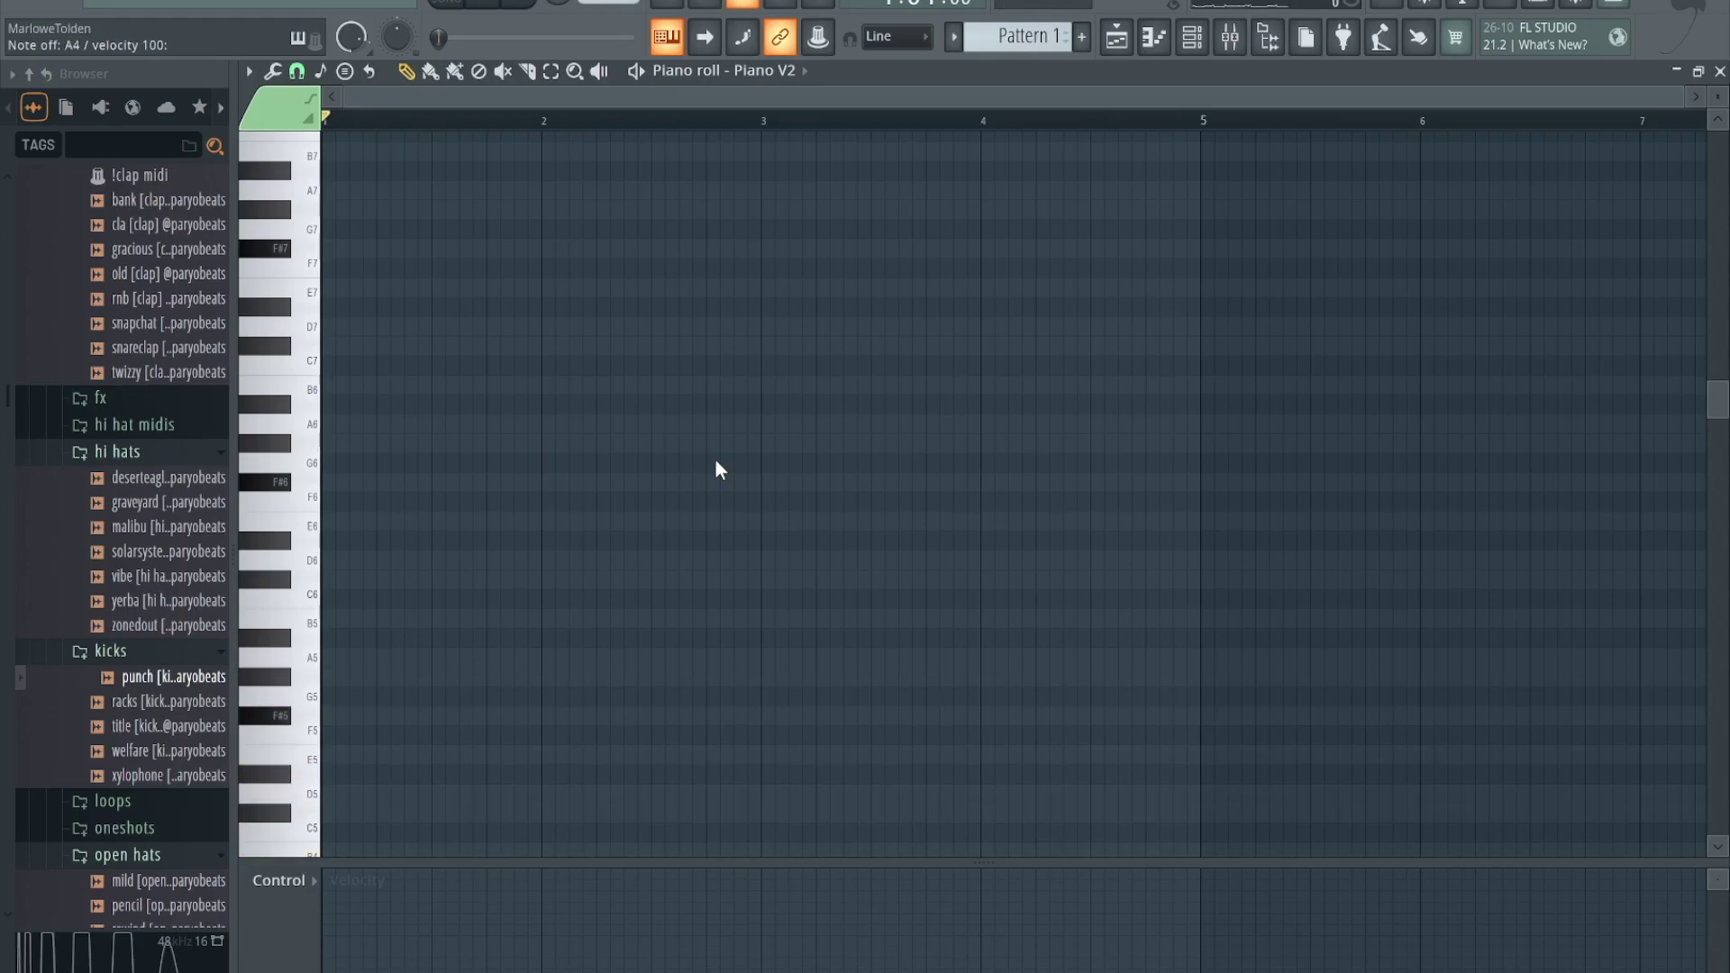
- Change the typing keyboard's root note to C
{"action": "left_click", "coordinate": [667, 41]}
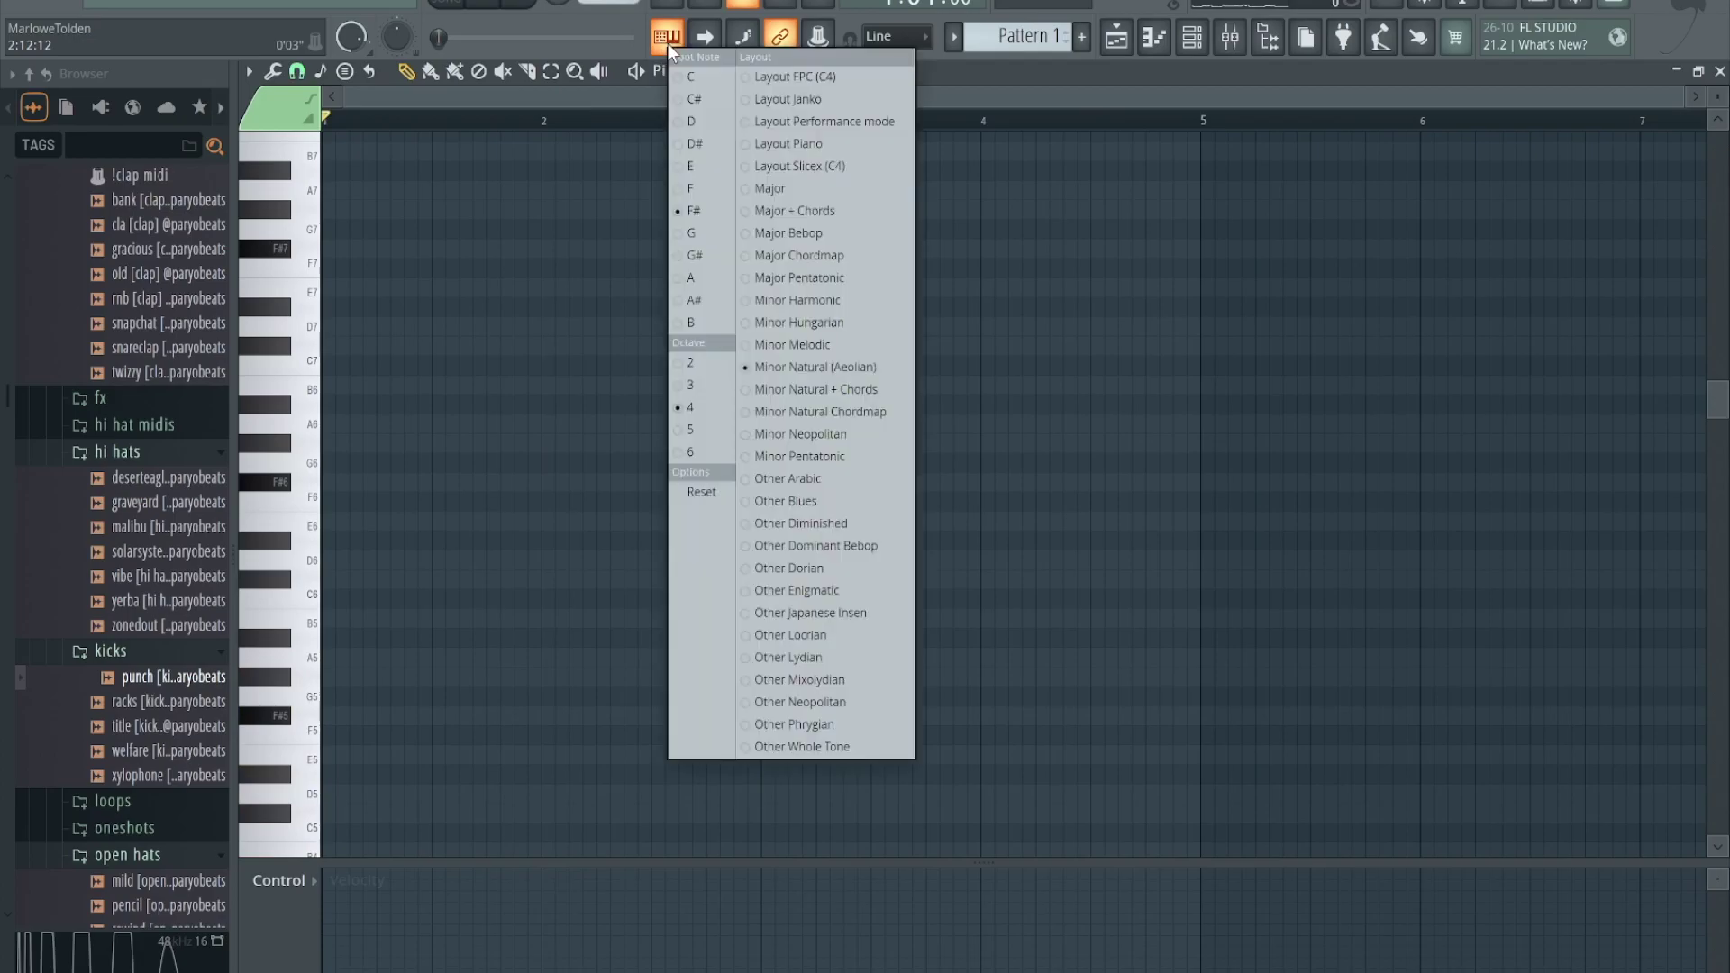
{"action": "left_click", "coordinate": [690, 79]}
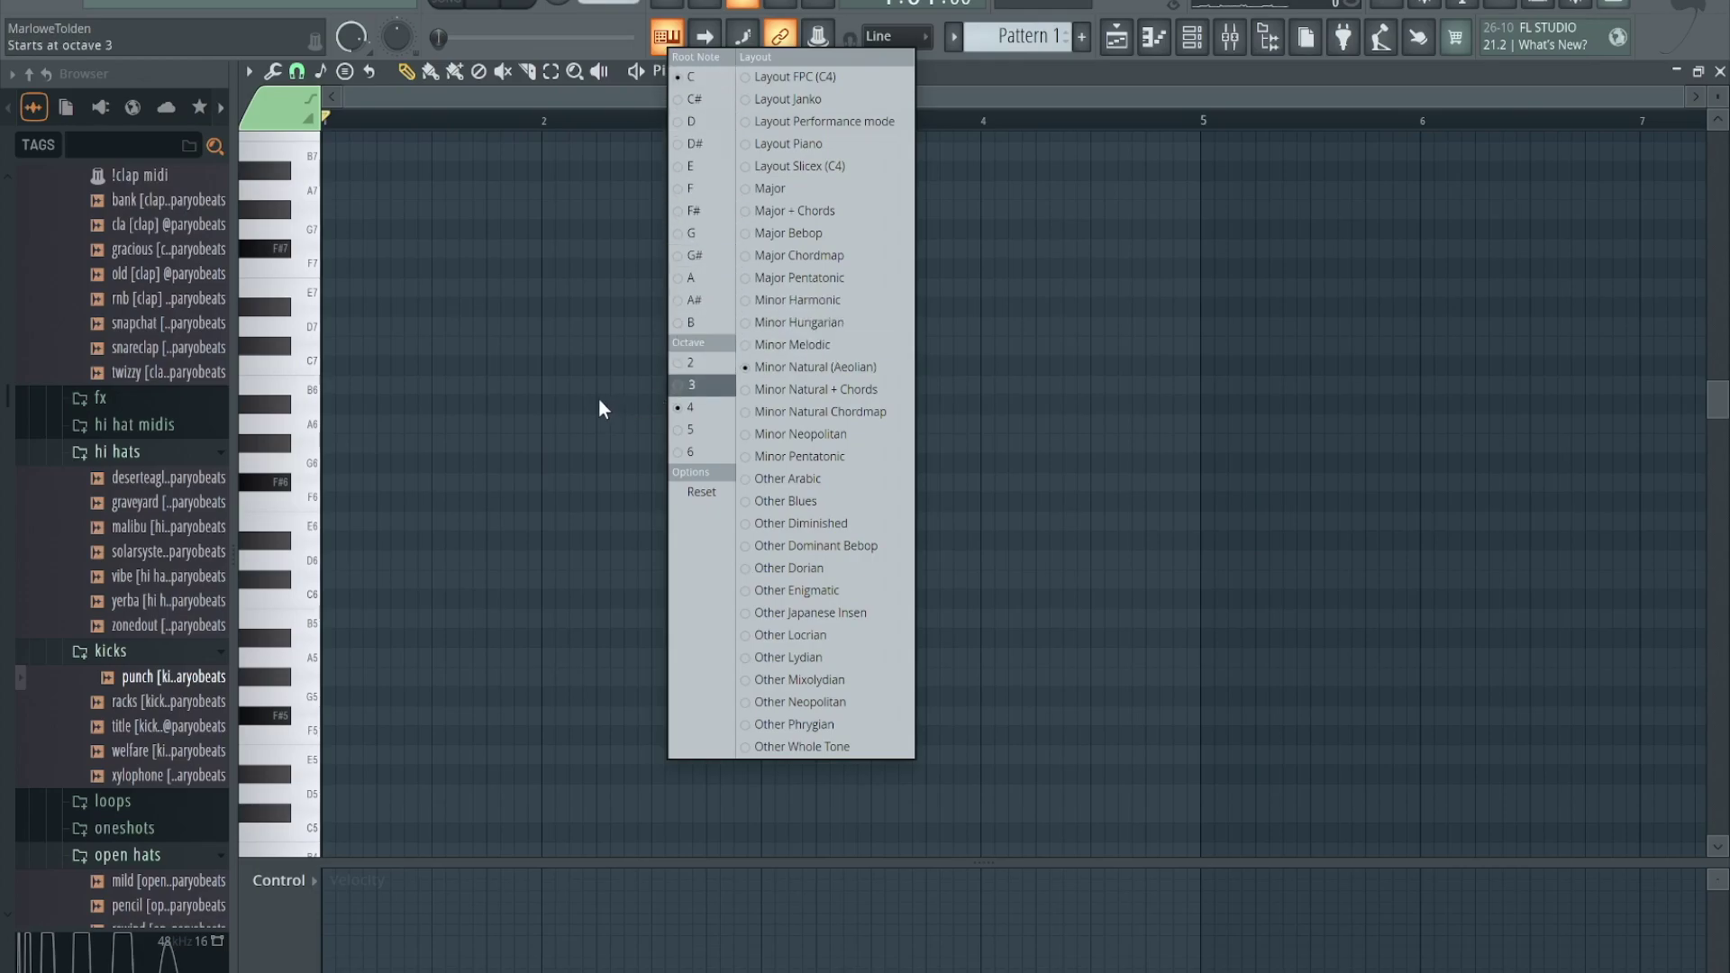
{"action": "left_click", "coordinate": [568, 397]}
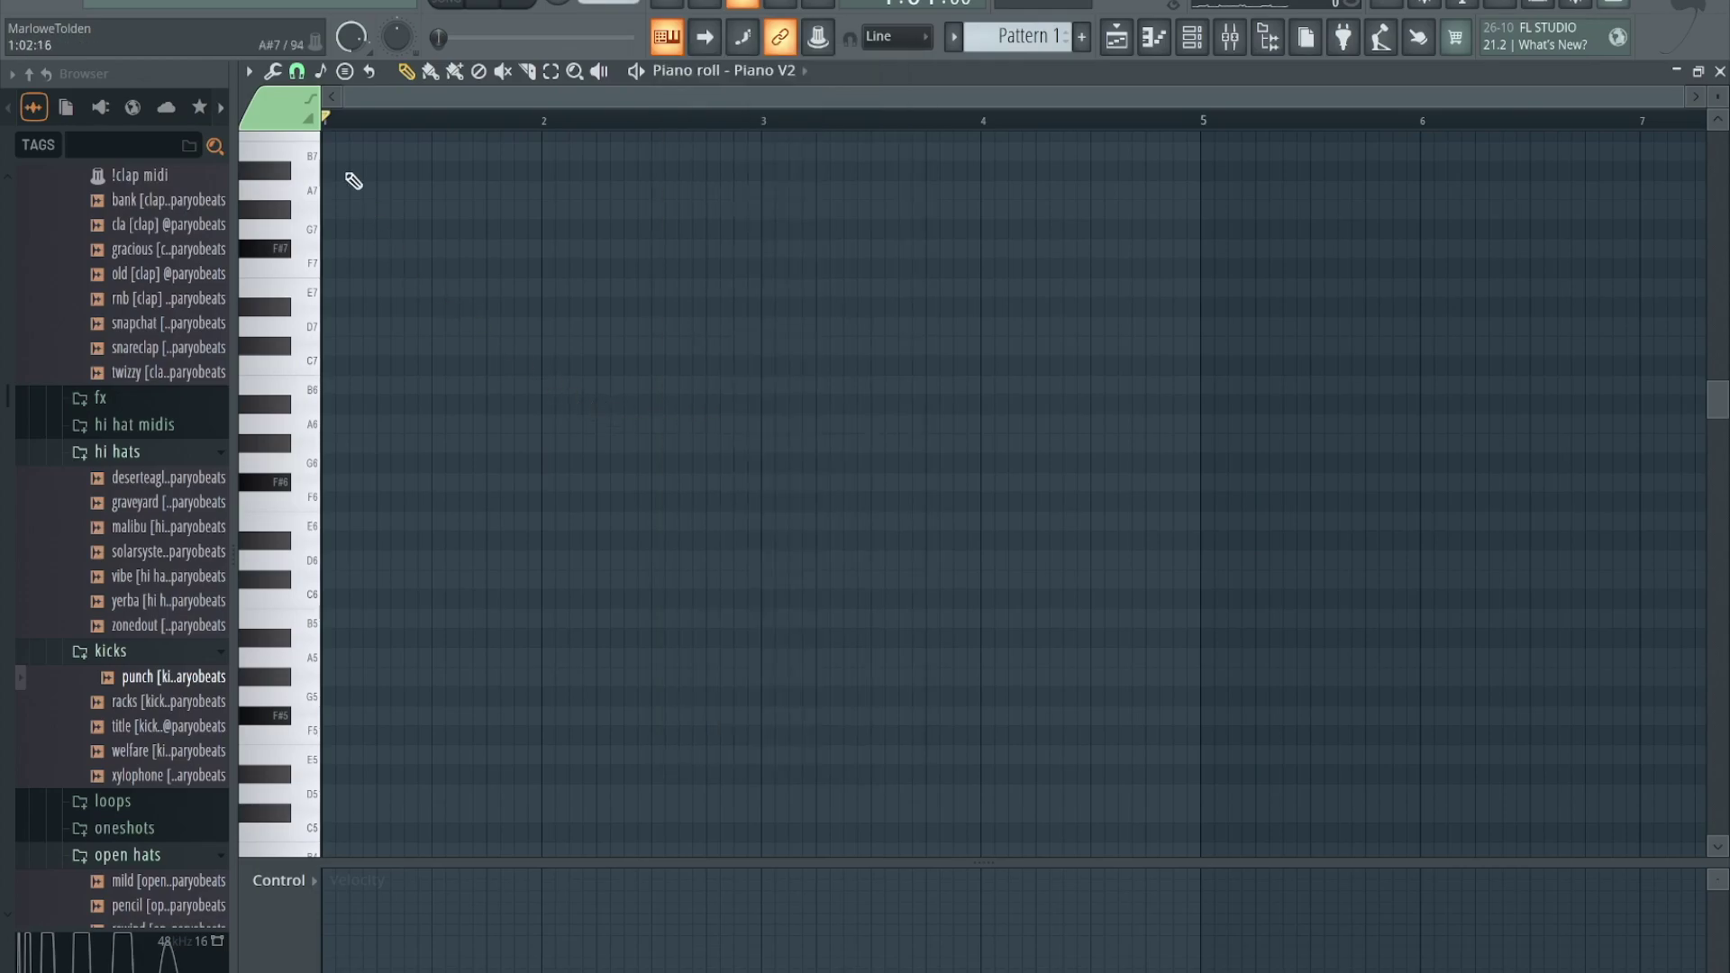
- Set the root note of the piano roll's scale highlighting to C
{"action": "left_click", "coordinate": [249, 74]}
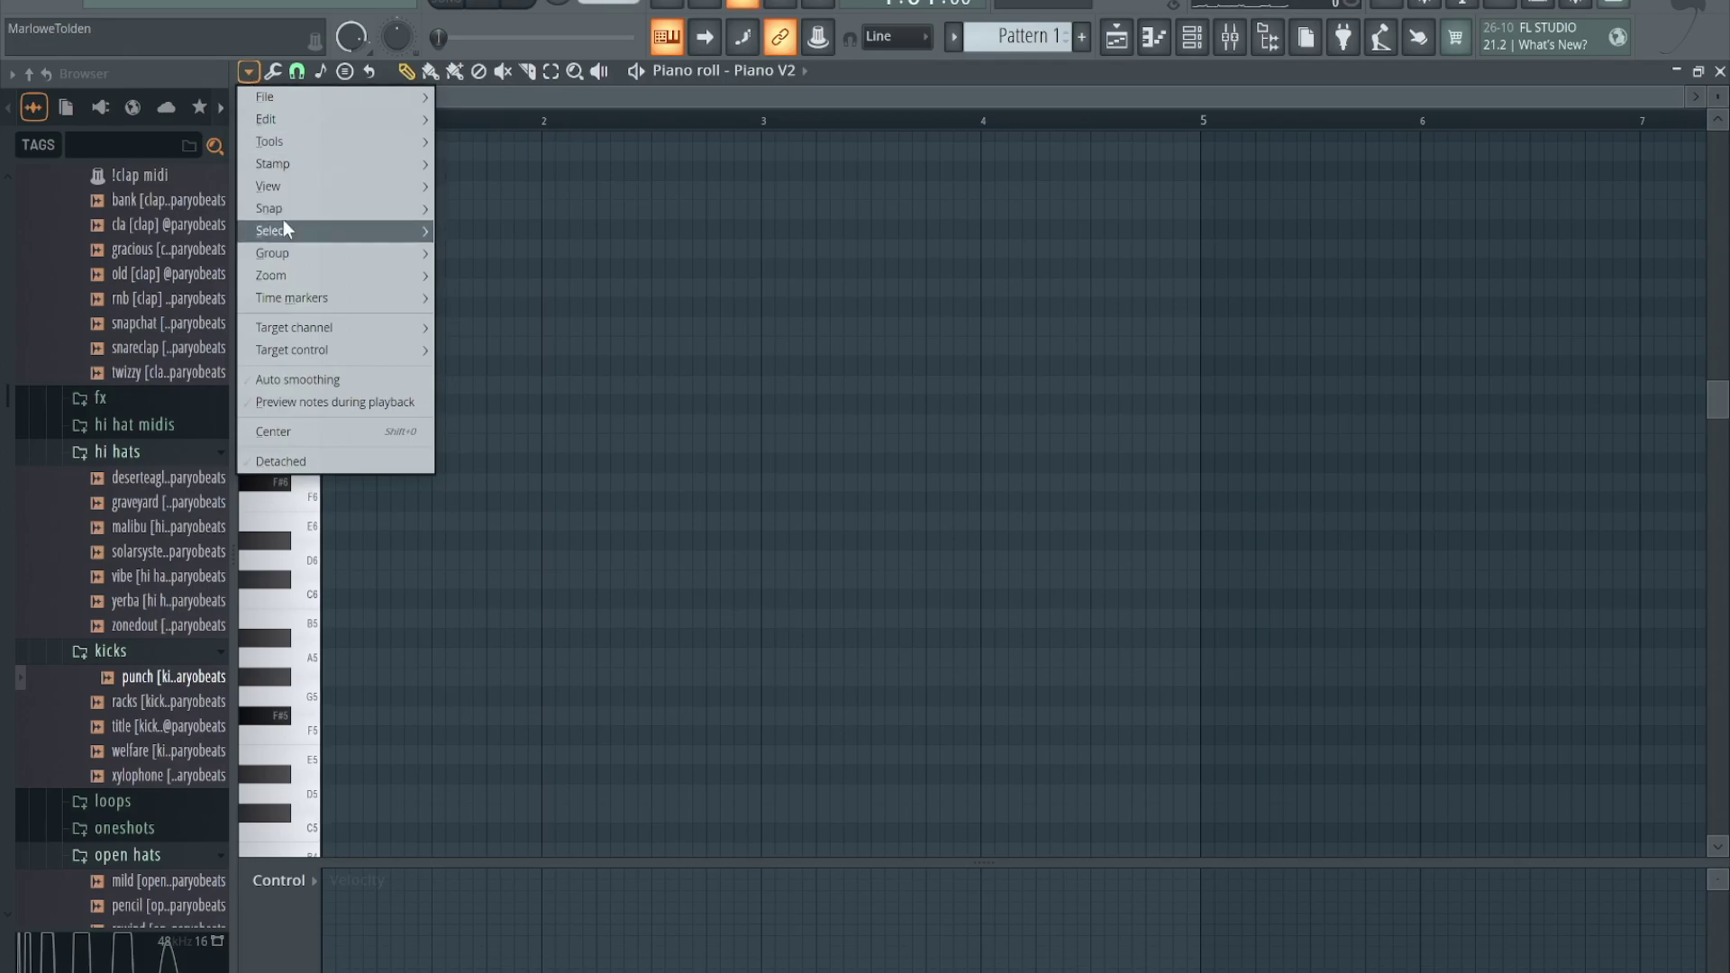
{"action": "mouse_move", "coordinate": [284, 187]}
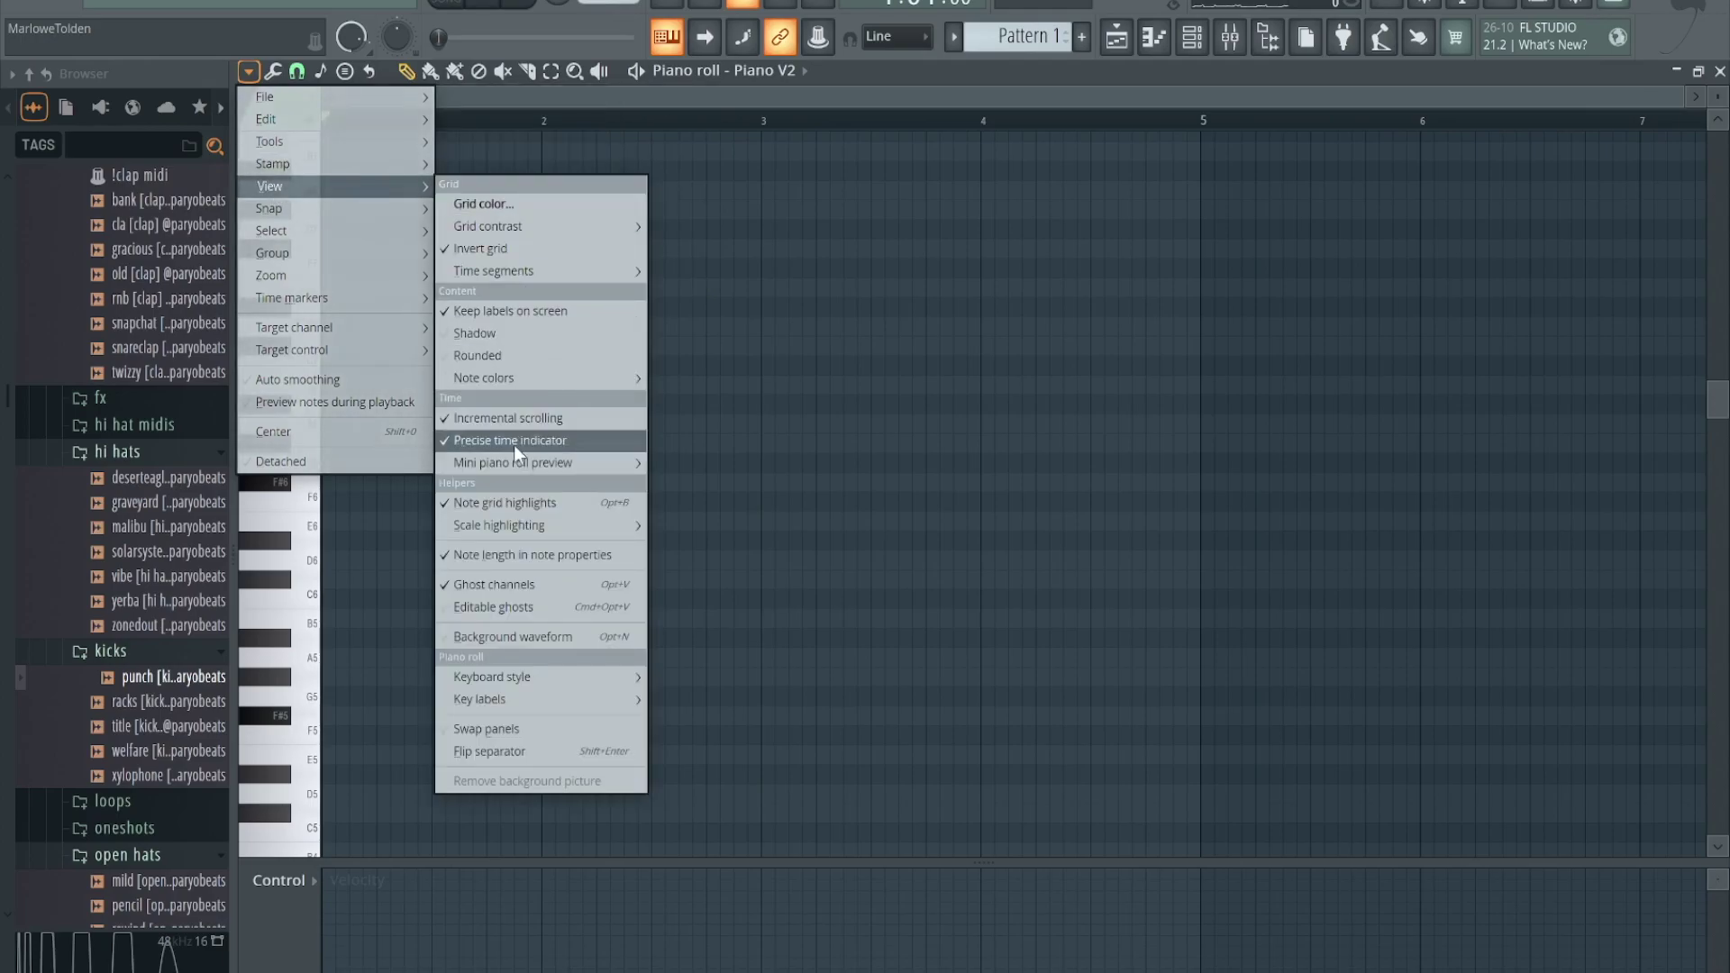
{"action": "mouse_move", "coordinate": [505, 527]}
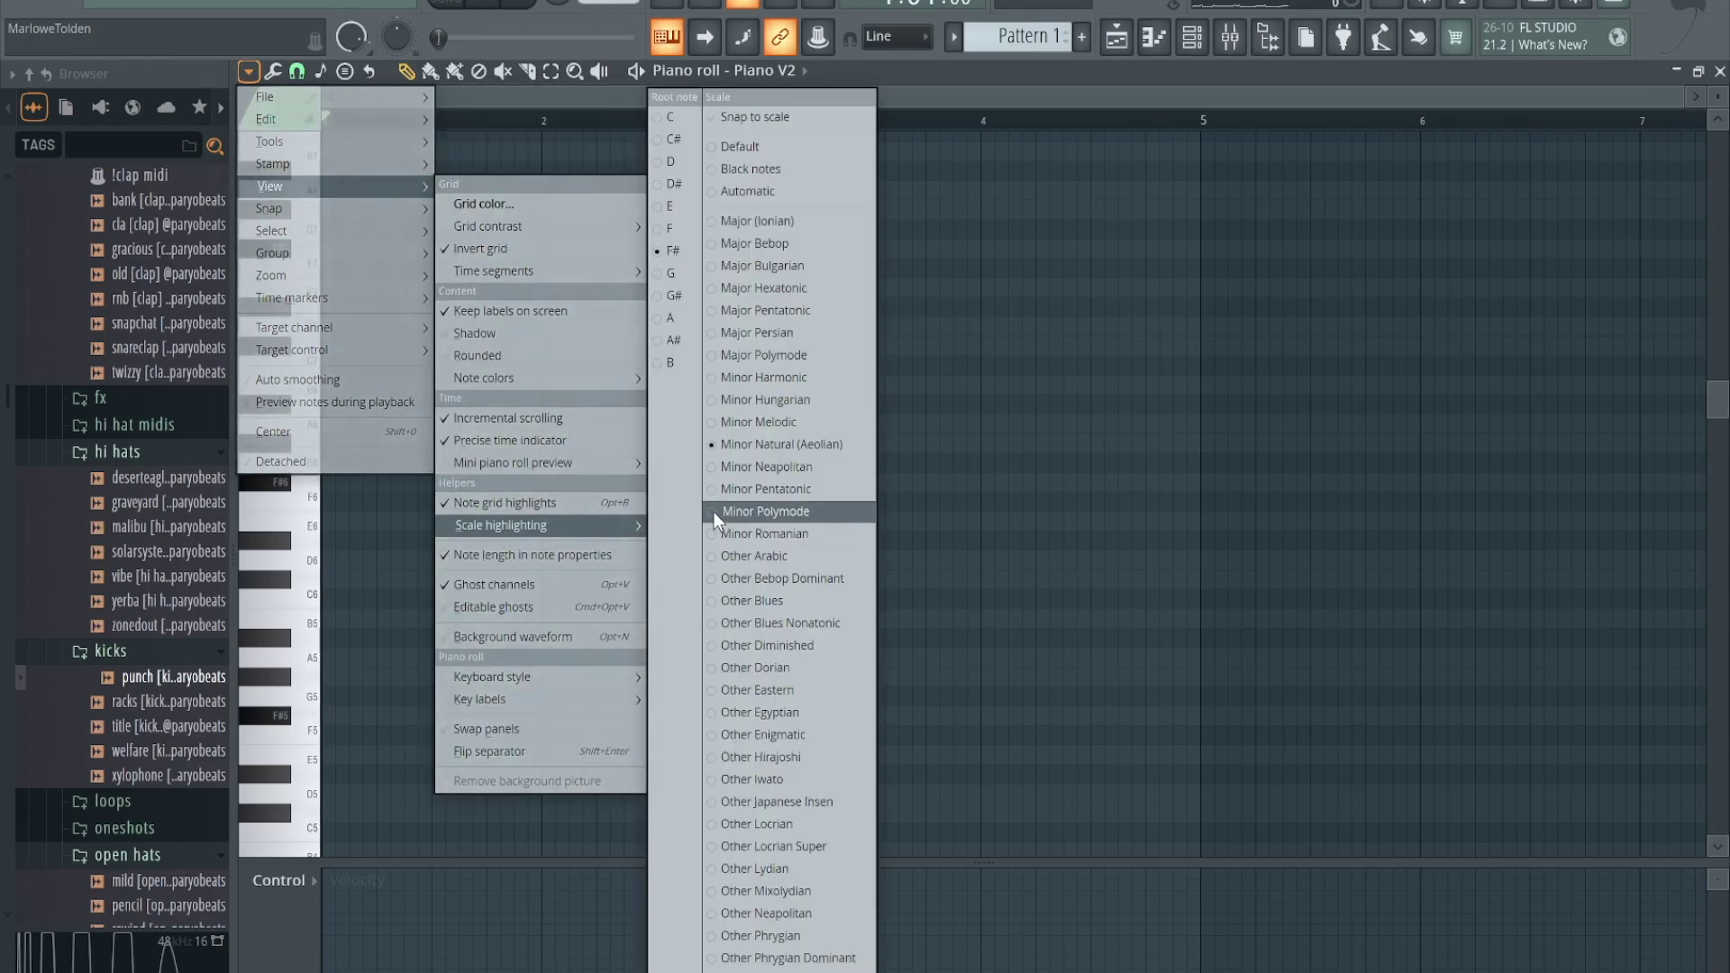
{"action": "right_click", "coordinate": [668, 121]}
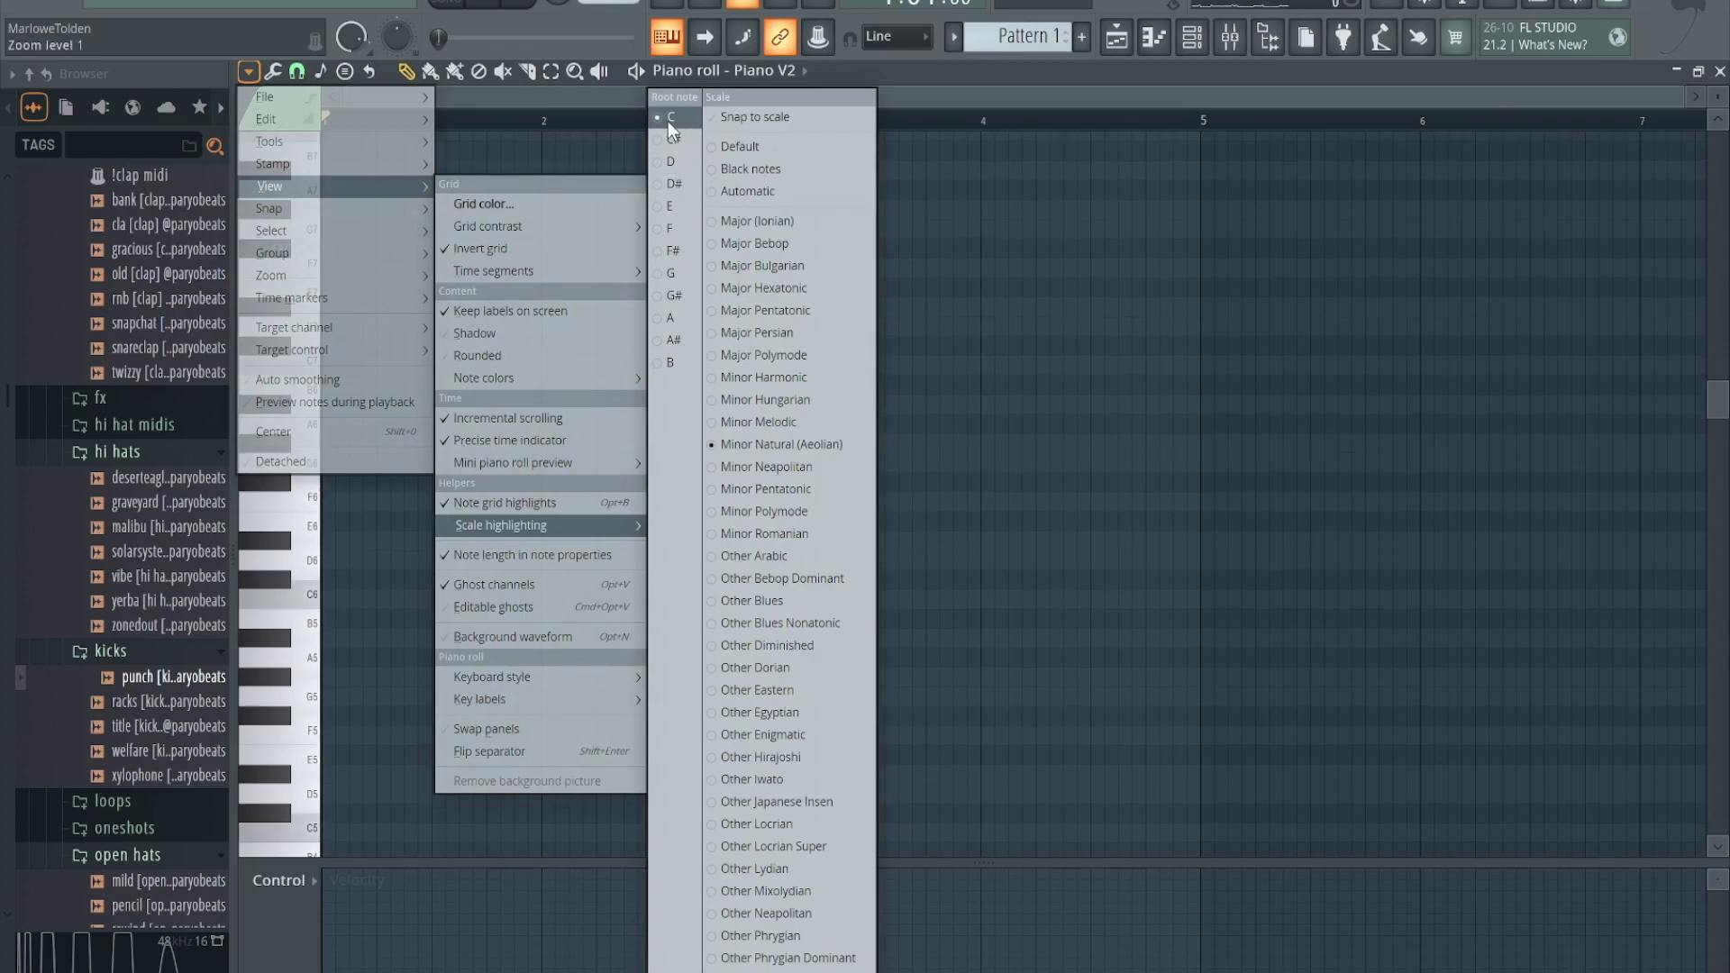
{"action": "left_click", "coordinate": [974, 473]}
- Audition note runs and chords in the highlighted C minor scale, around octaves 6 and 7
{"action": "key", "text": "q"}
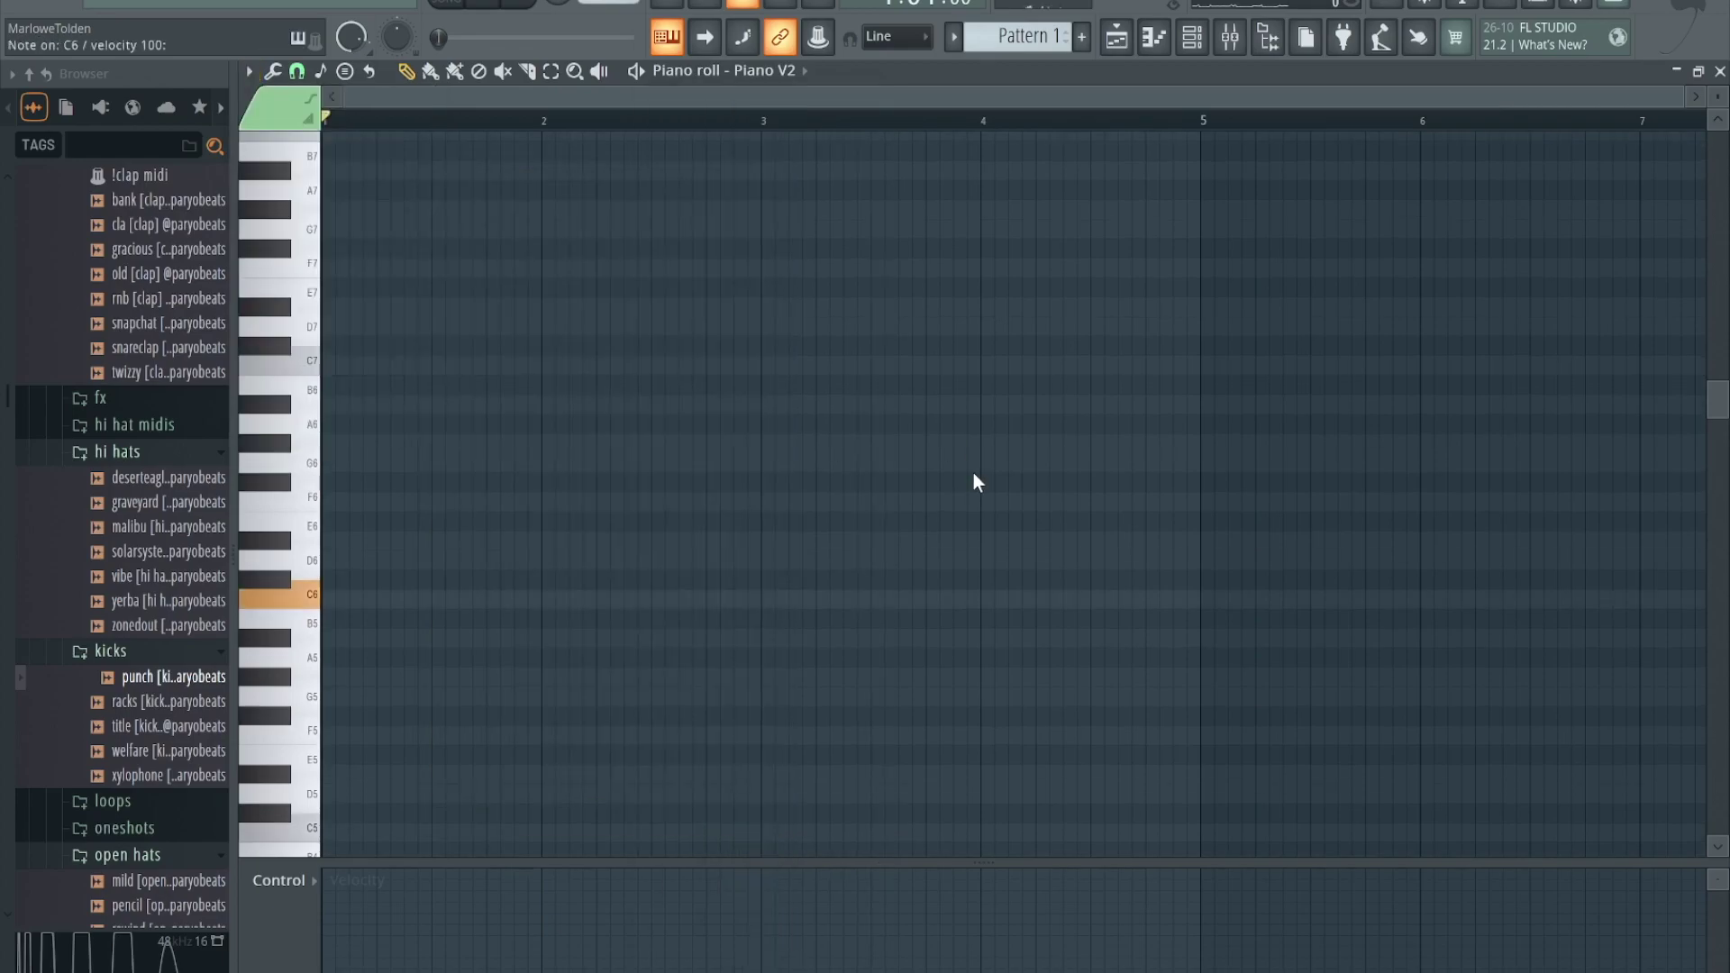
{"action": "key", "text": "3"}
{"action": "key", "text": "t"}
{"action": "key", "text": "7"}
{"action": "key", "text": "w"}
{"action": "key", "text": "r"}
{"action": "key", "text": "6"}
{"action": "key", "text": "i"}
{"action": "key", "text": "o"}
{"action": "key", "text": "t"}
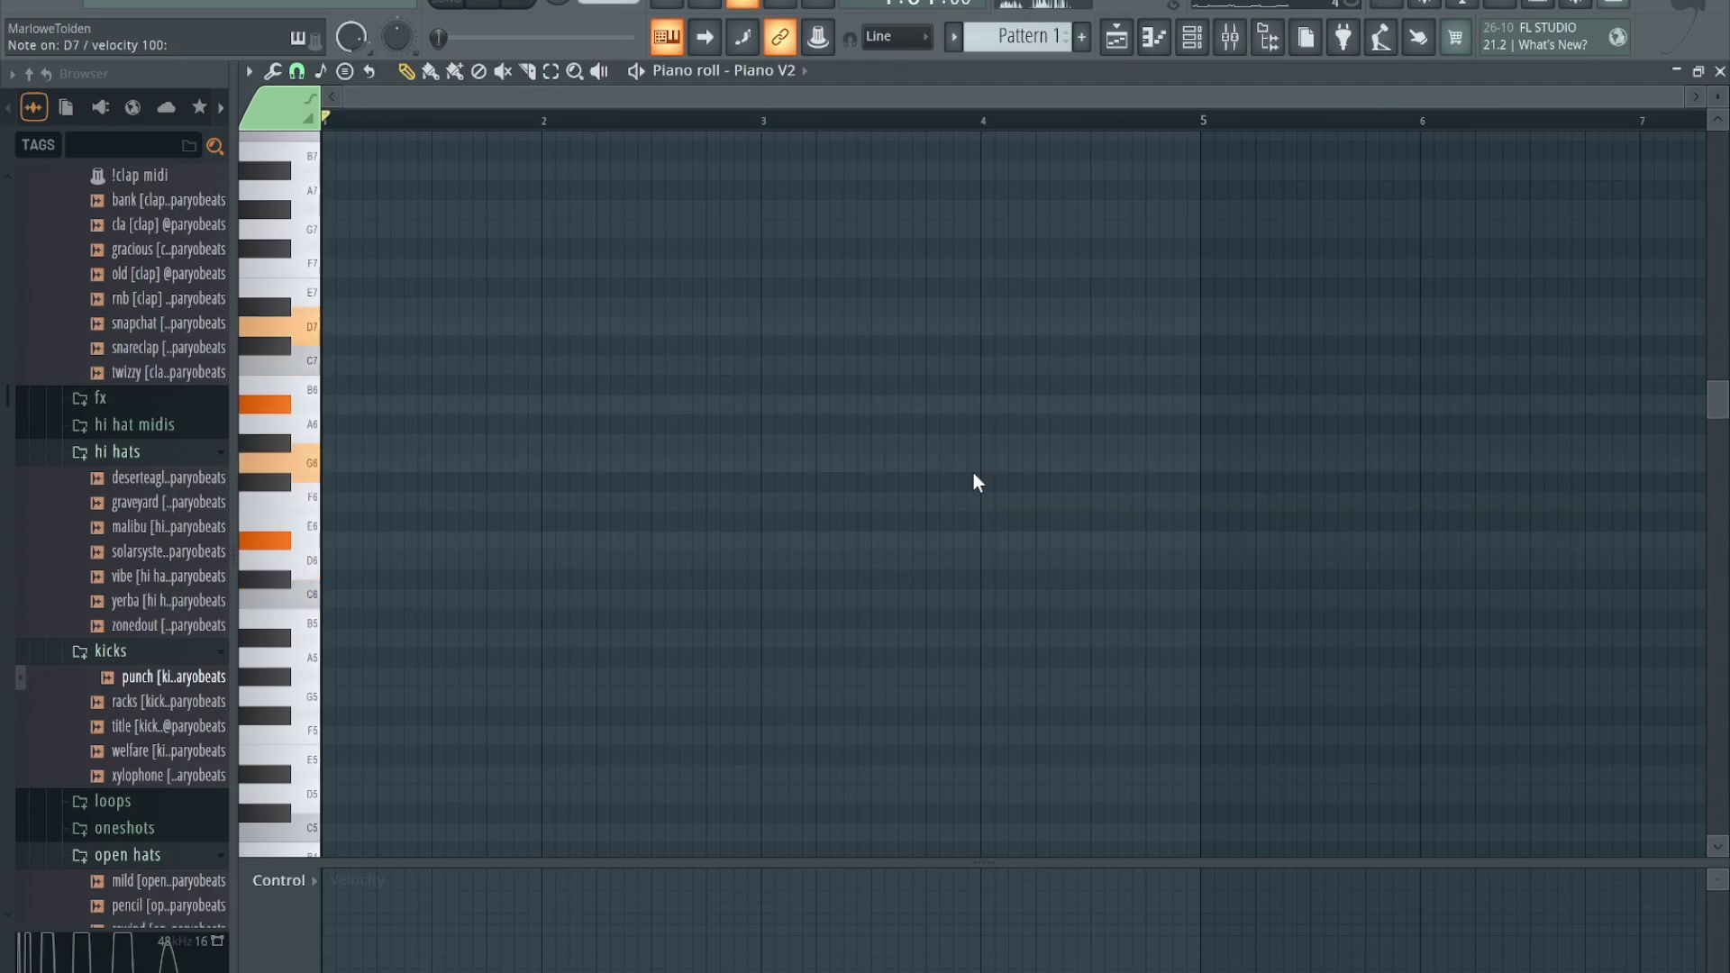
{"action": "key", "text": "r"}
{"action": "key", "text": "i"}
{"action": "key", "text": "6"}
{"action": "key", "text": "0"}
{"action": "key", "text": "o"}
{"action": "key", "text": "i"}
{"action": "key", "text": "7"}
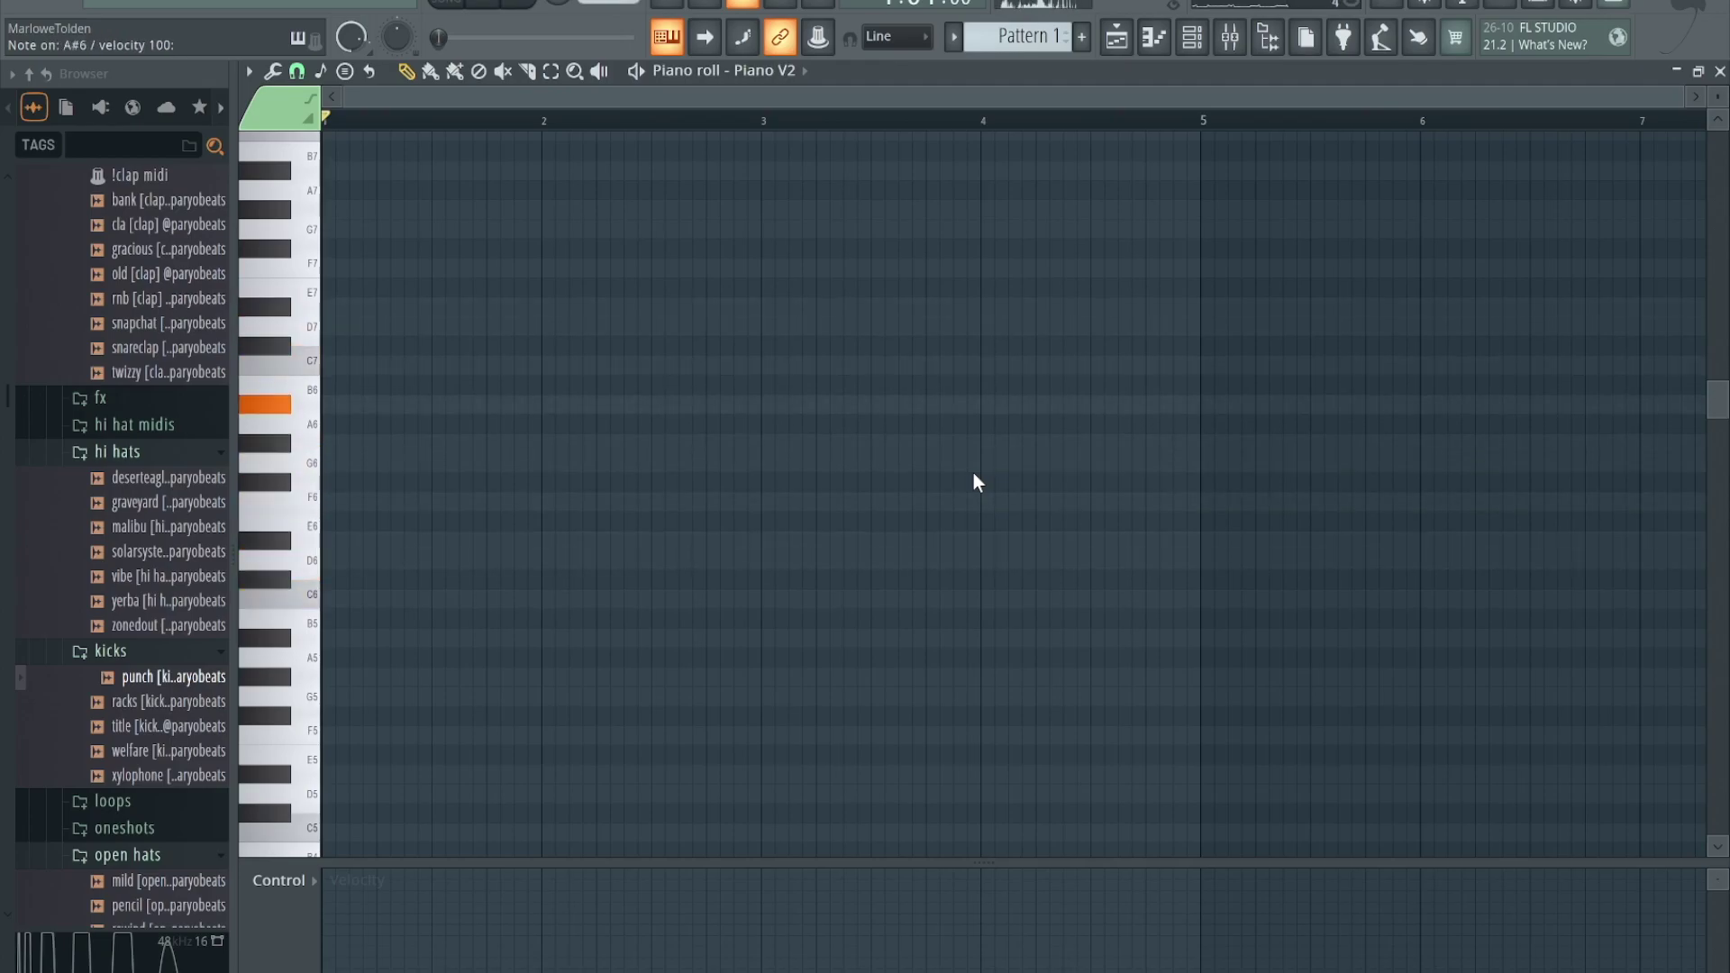
{"action": "key", "text": "6"}
{"action": "key", "text": "3"}
{"action": "key", "text": "t"}
{"action": "key", "text": "o"}
{"action": "key", "text": "7"}
{"action": "key", "text": "w"}
{"action": "key", "text": "i"}
{"action": "key", "text": "6"}
{"action": "key", "text": "0"}
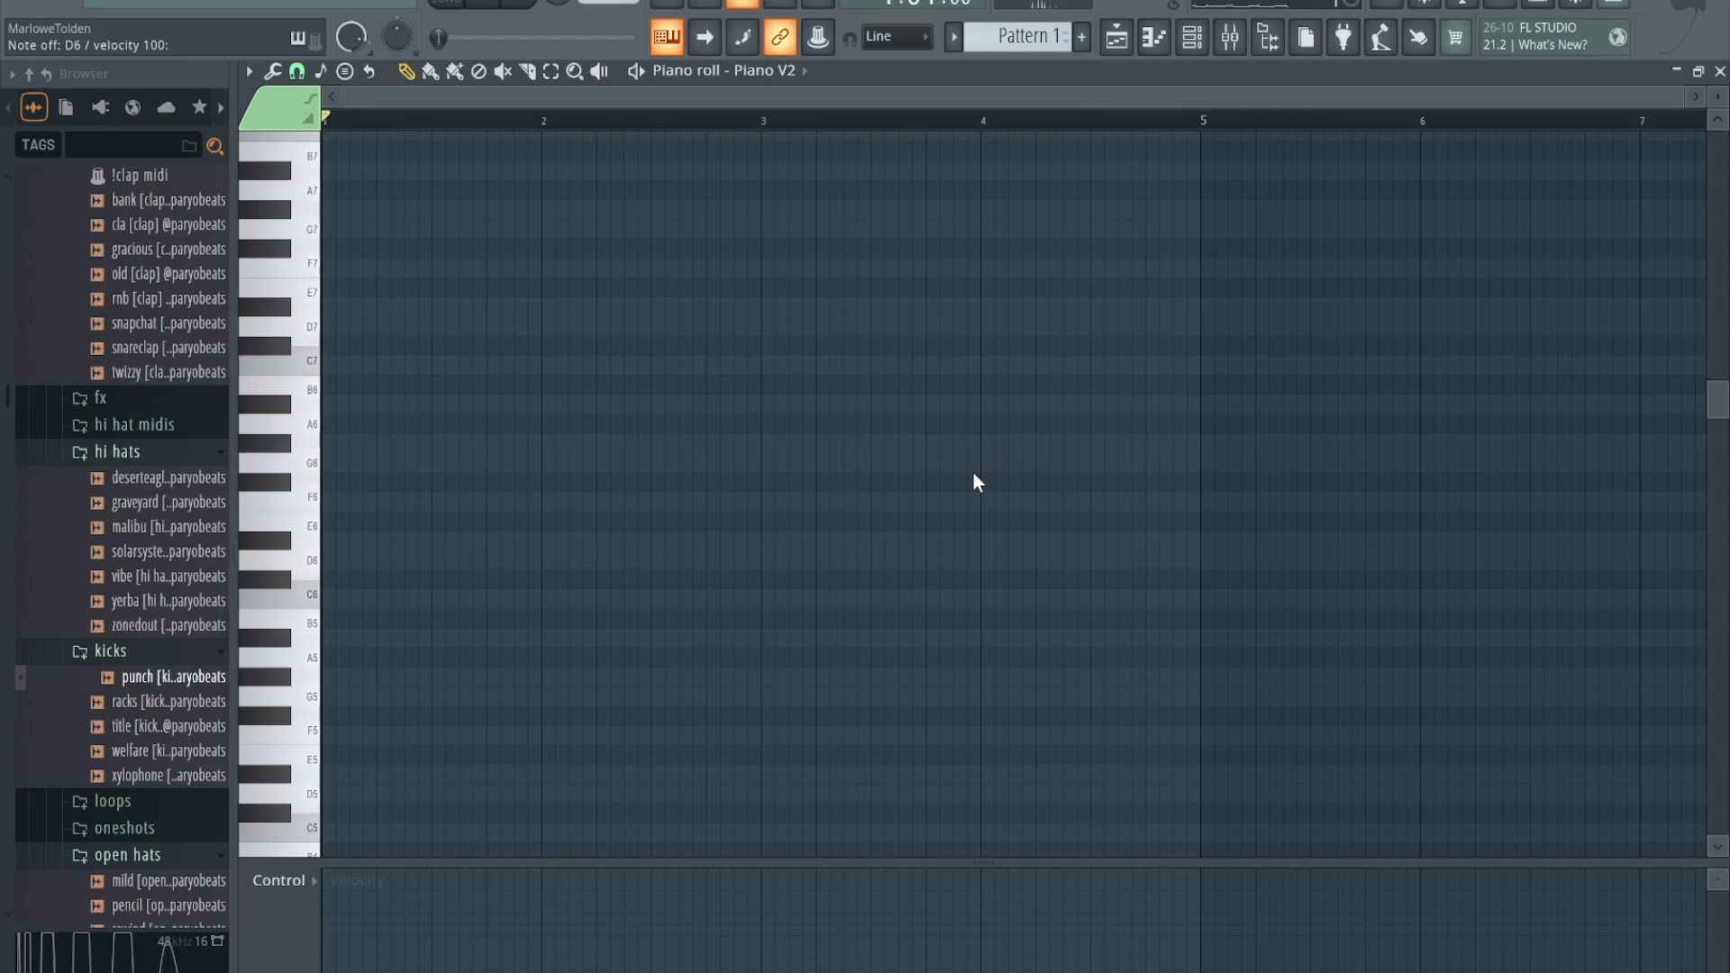
{"action": "key", "text": "q"}
{"action": "key", "text": "t"}
{"action": "key", "text": "7"}
{"action": "key", "text": "o"}
{"action": "key", "text": "w"}
{"action": "key", "text": "r"}
{"action": "key", "text": "6"}
{"action": "key", "text": "i"}
{"action": "key", "text": "w"}
{"action": "key", "text": "r"}
{"action": "key", "text": "i"}
{"action": "key", "text": "t"}
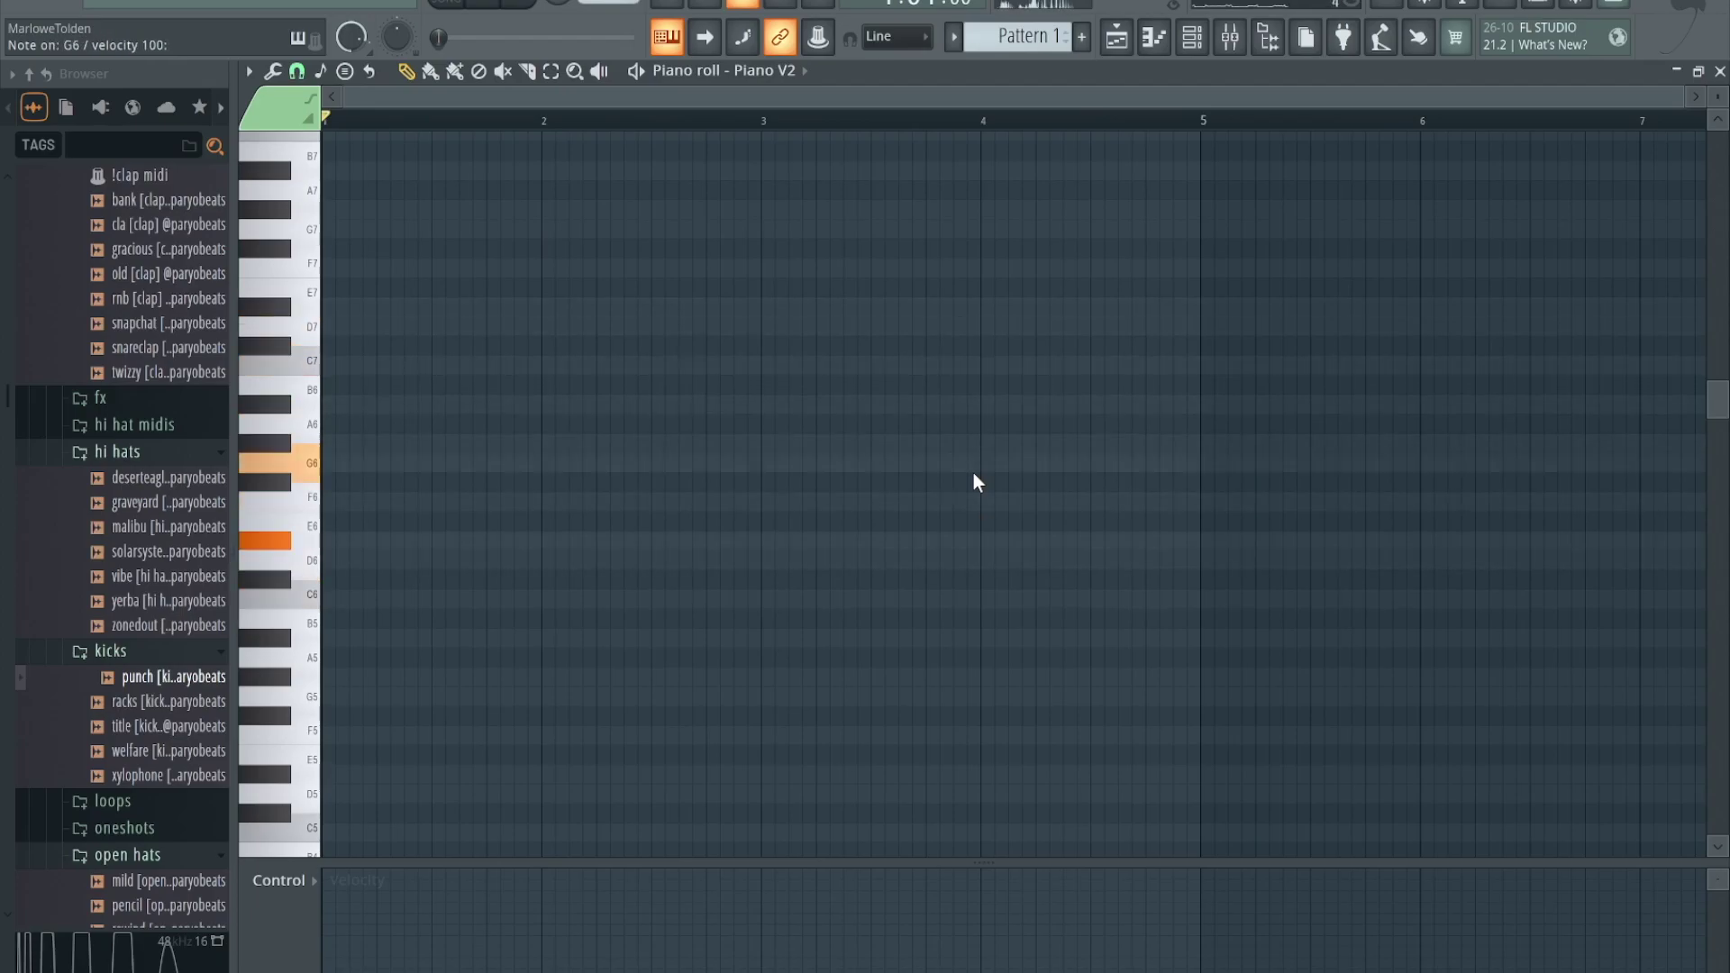
{"action": "key", "text": "o"}
{"action": "key", "text": "r"}
{"action": "key", "text": "i"}
{"action": "key", "text": "6"}
{"action": "key", "text": "3"}
{"action": "key", "text": "o"}
{"action": "key", "text": "t"}
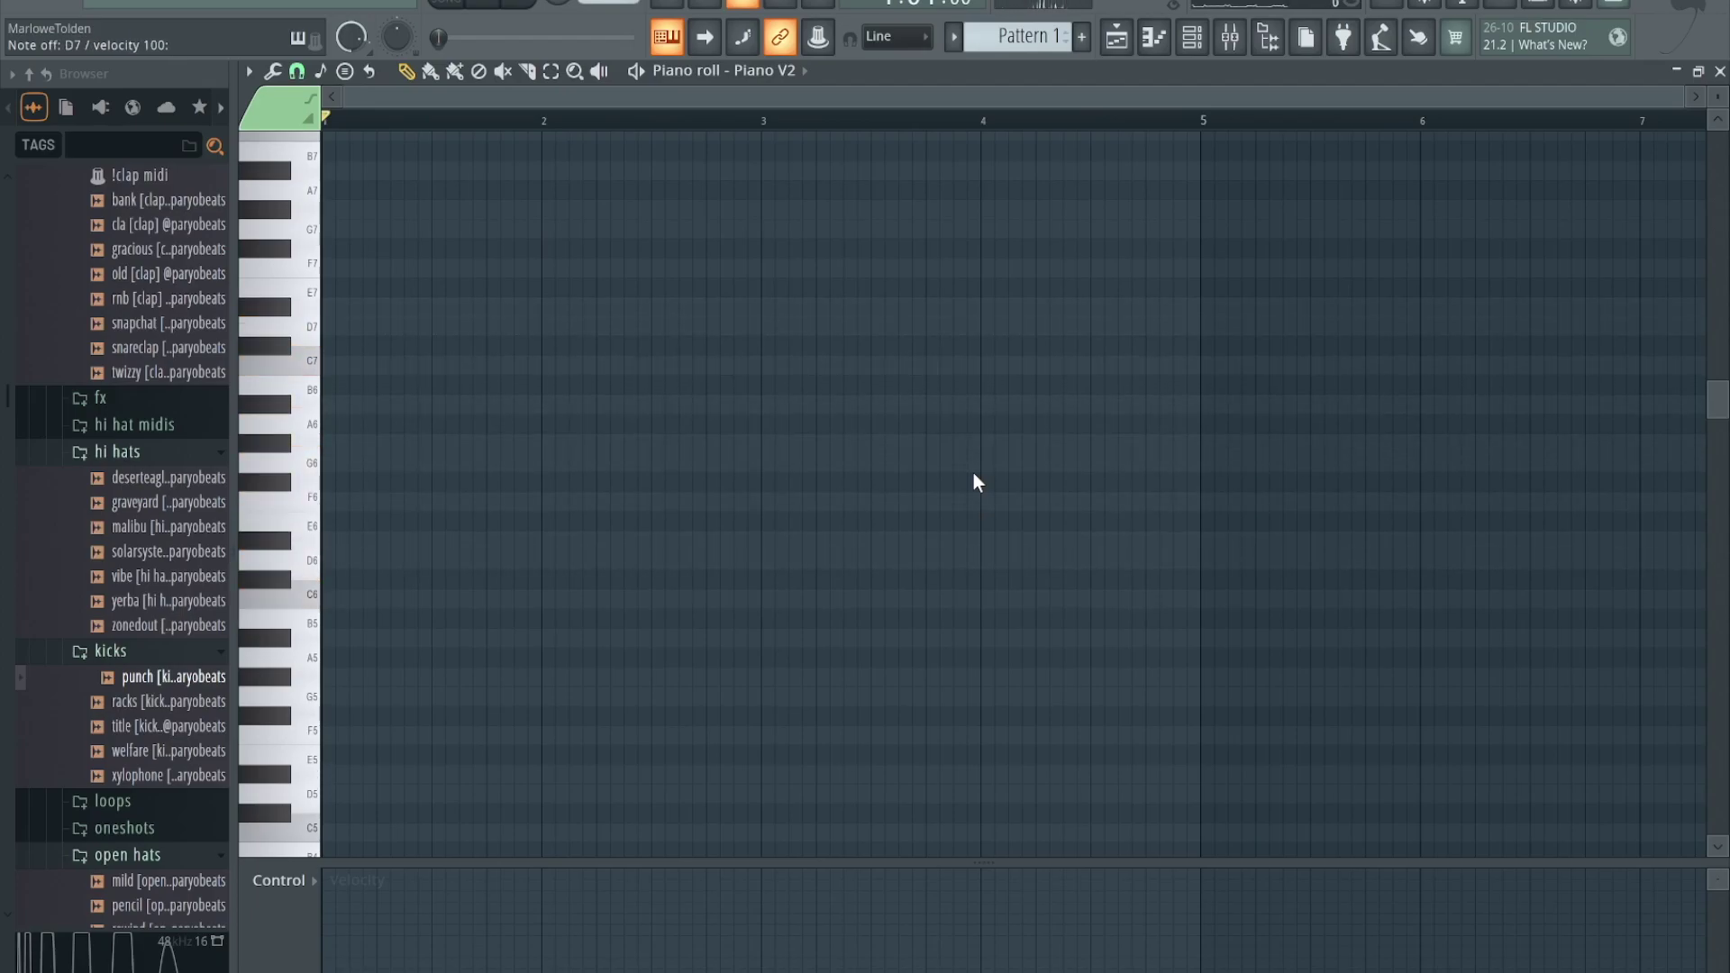
- Play four-note chords in the lower octaves of the C minor layout, including C4–D#4–G4–A#4 and D#4–G4–A#4–D5
{"action": "scroll", "coordinate": [973, 473], "scroll_direction": "down", "scroll_amount": 6}
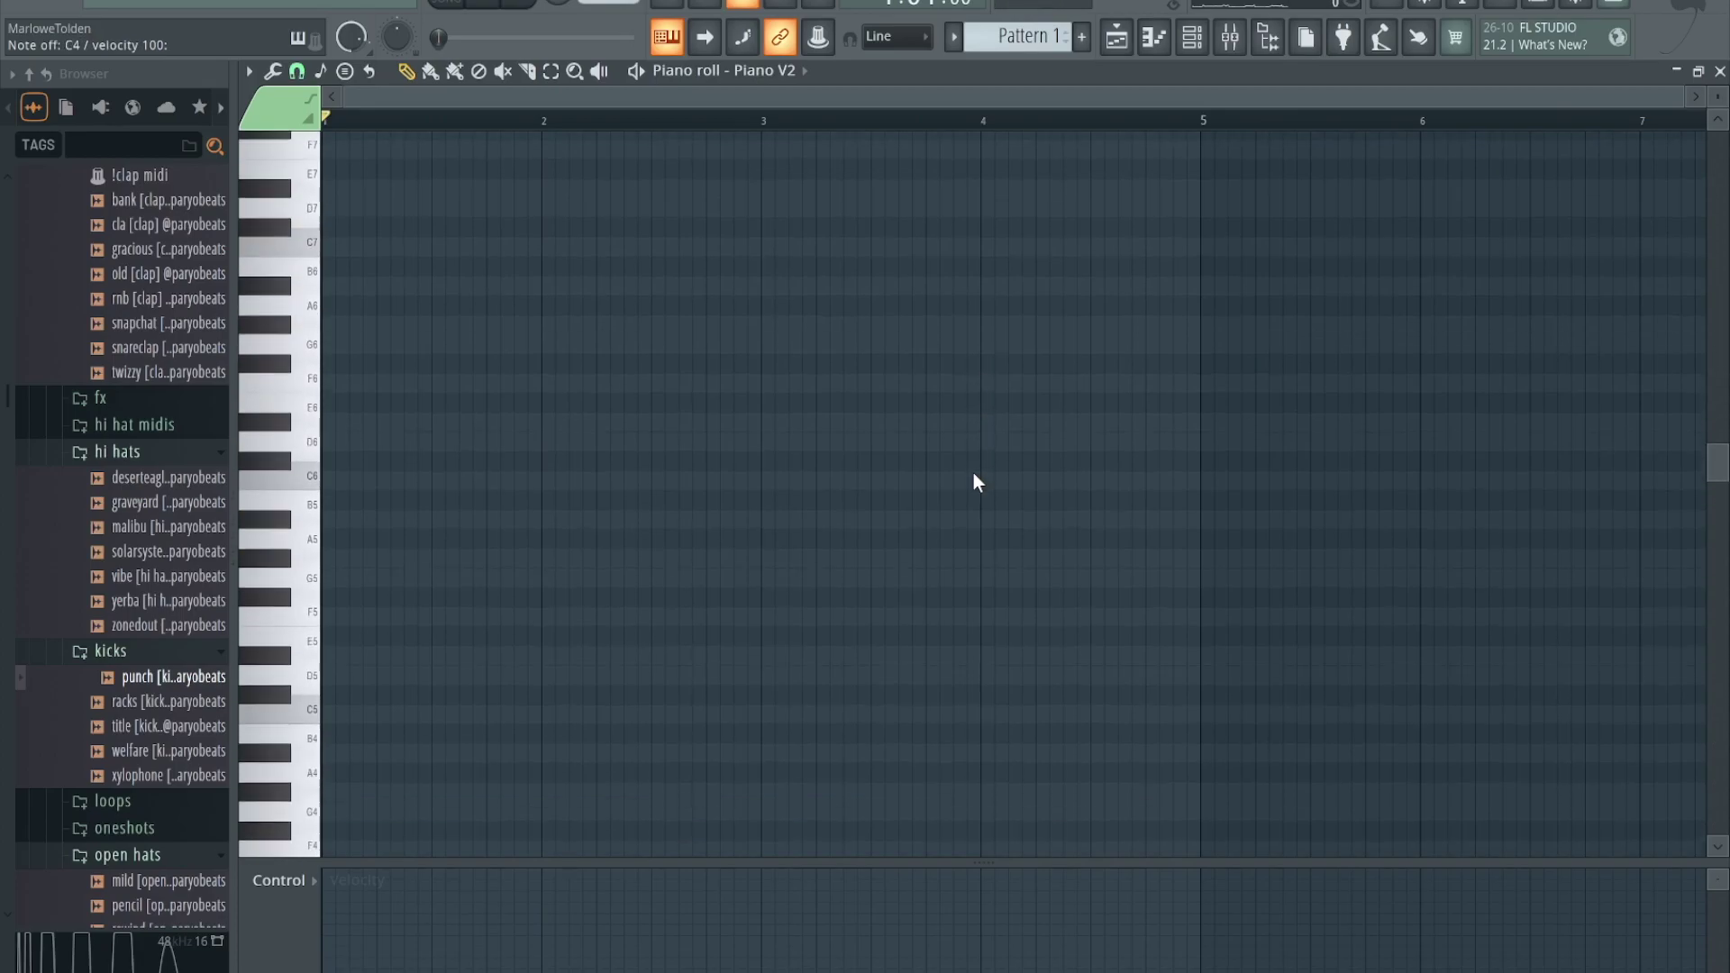
{"action": "key", "text": "z"}
{"action": "key", "text": "d"}
{"action": "key", "text": "z"}
{"action": "key", "text": "d"}
{"action": "key", "text": "t"}
{"action": "key", "text": "7"}
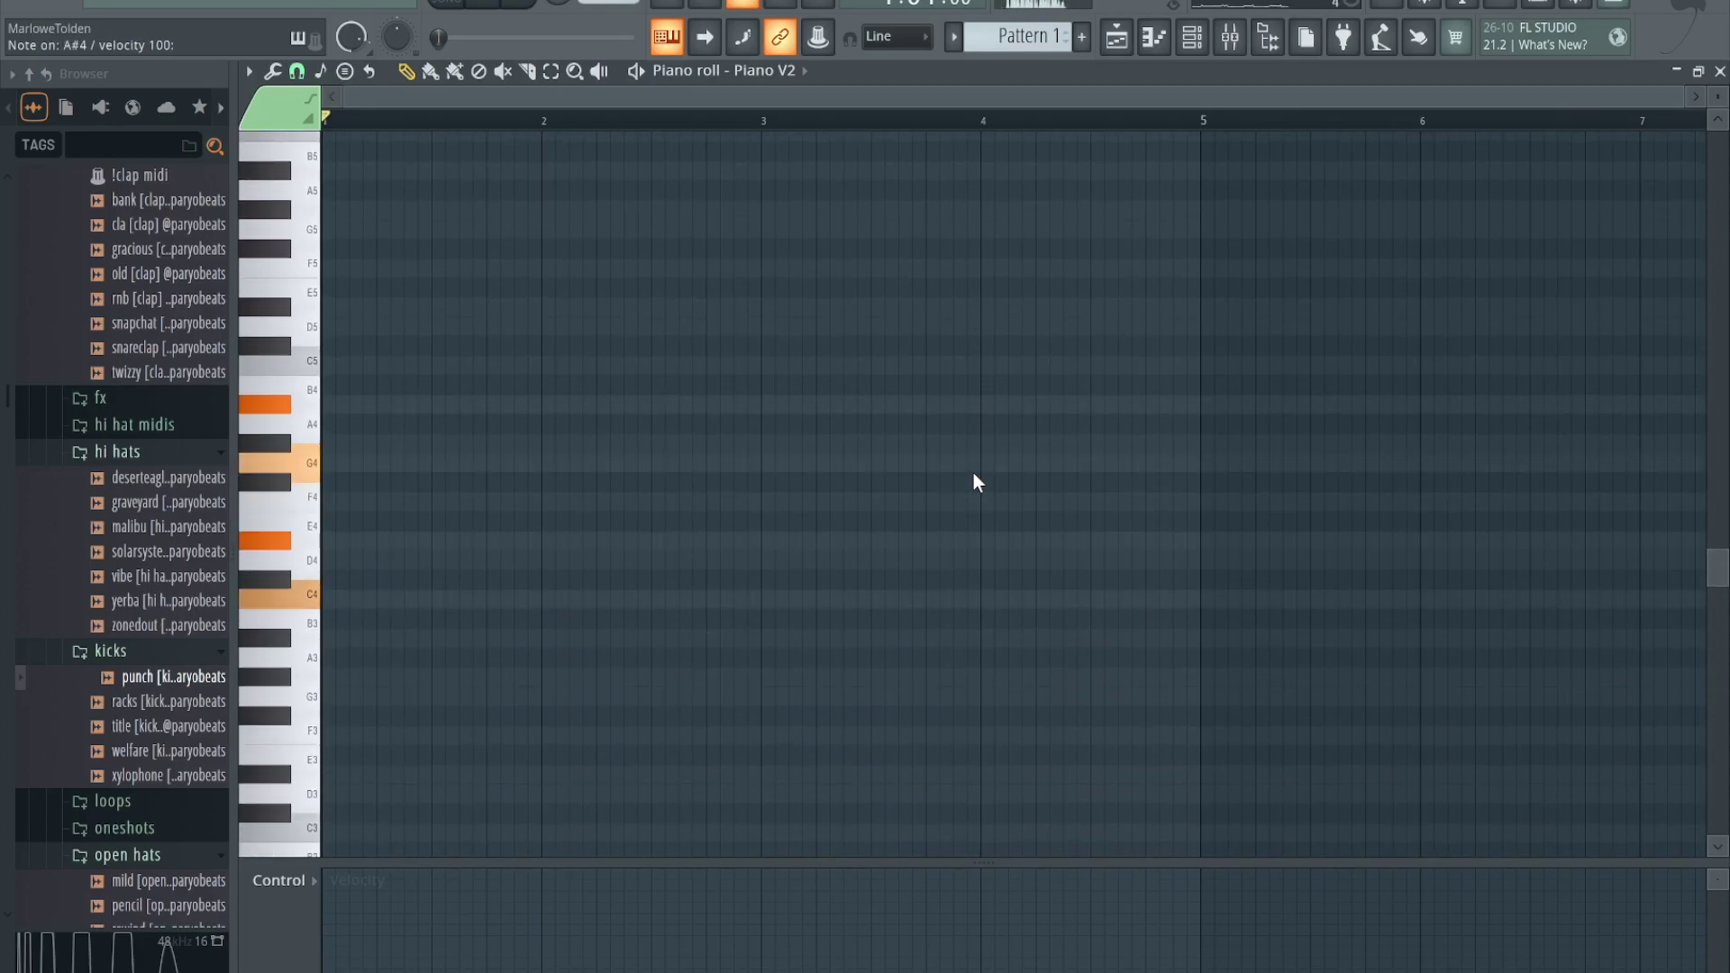
{"action": "key", "text": "x"}
{"action": "key", "text": "v"}
{"action": "key", "text": "h"}
{"action": "key", "text": "q"}
{"action": "key", "text": "d"}
{"action": "key", "text": "b"}
{"action": "key", "text": "j"}
{"action": "key", "text": "w"}
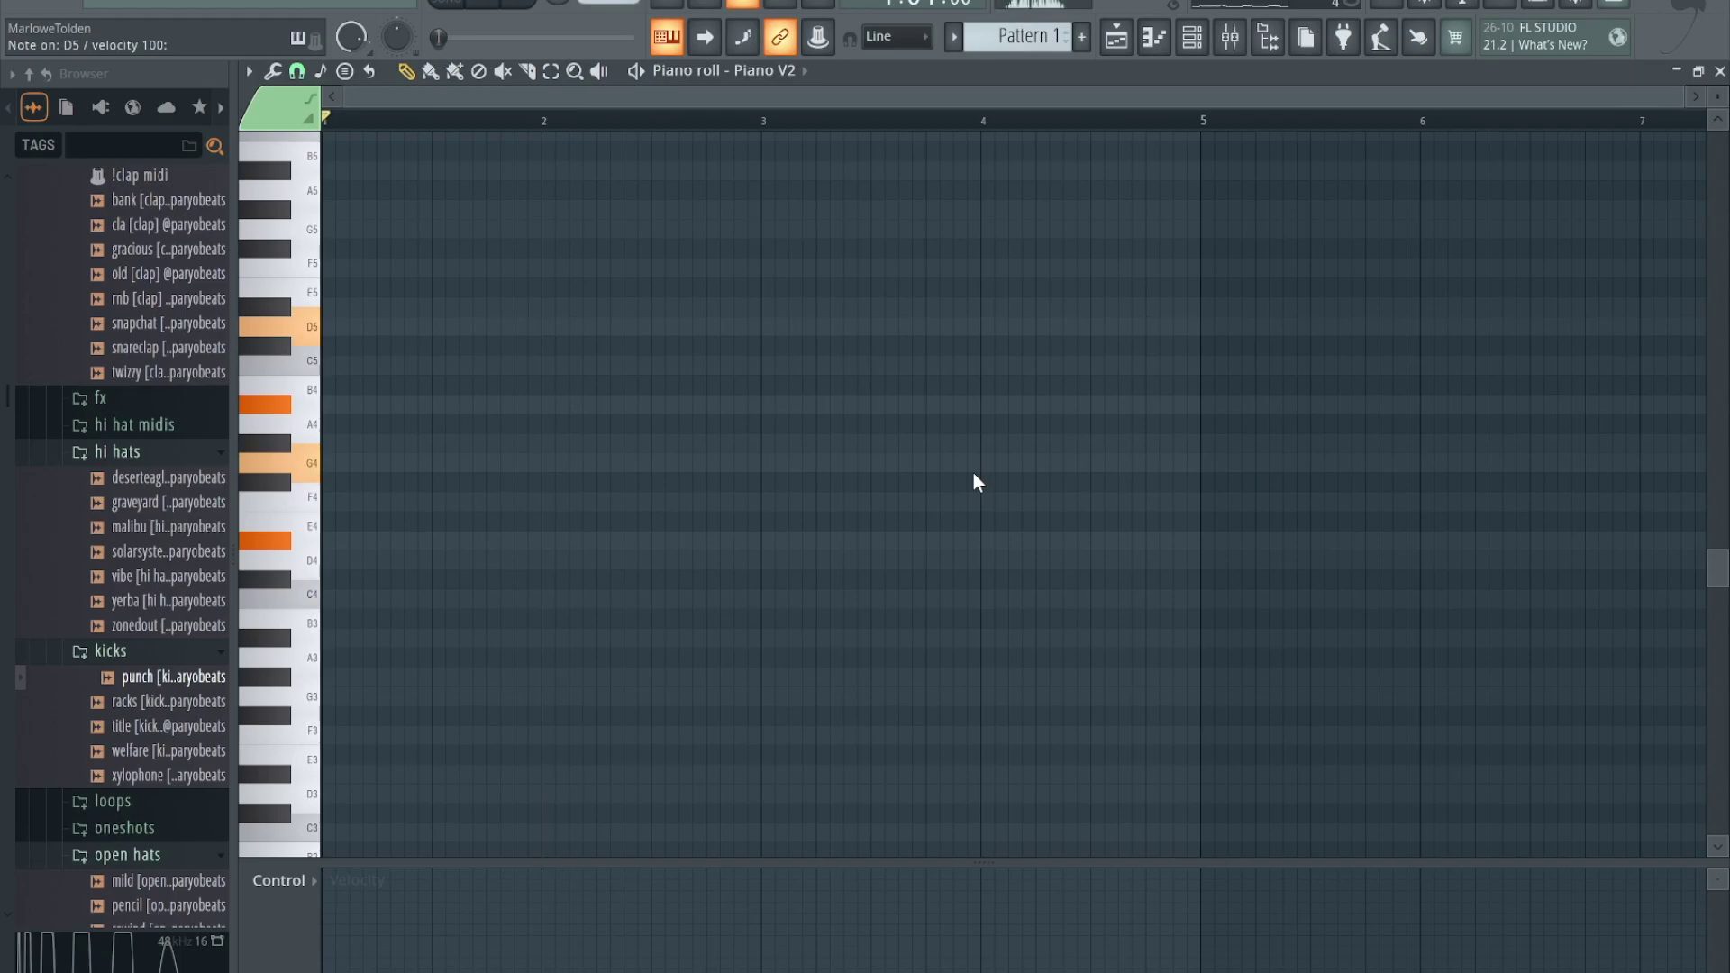
- Set the root note of the piano roll's scale highlighting to A#
{"action": "left_click", "coordinate": [248, 72]}
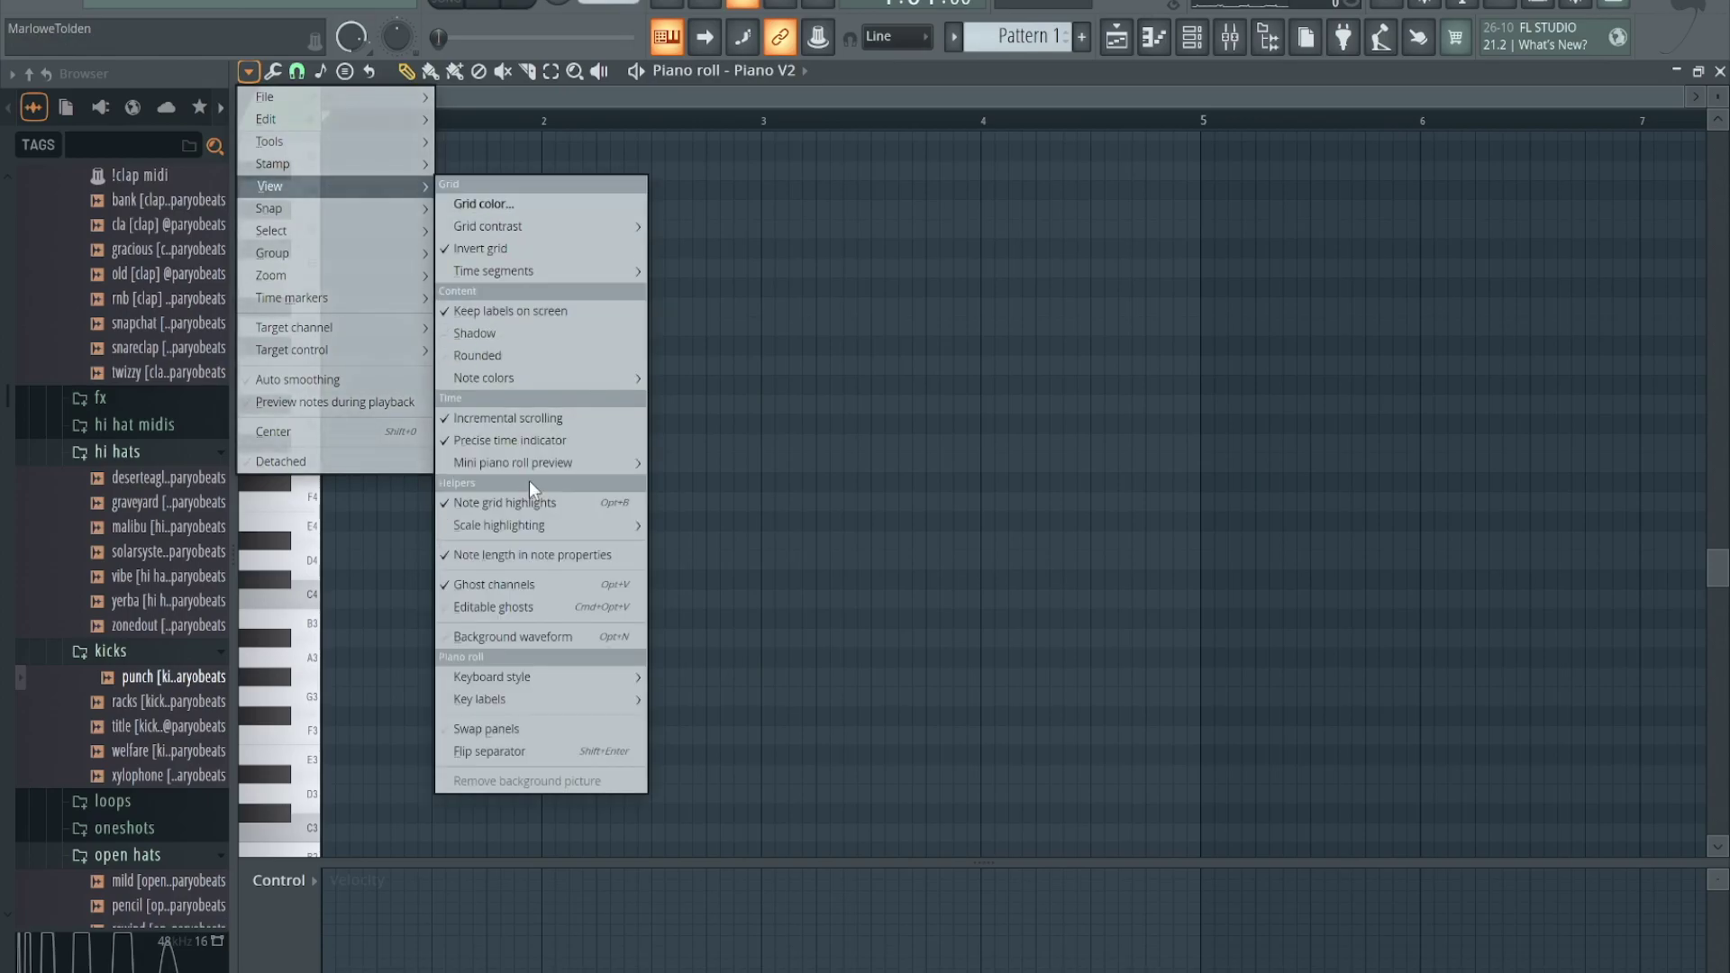
{"action": "mouse_move", "coordinate": [591, 528]}
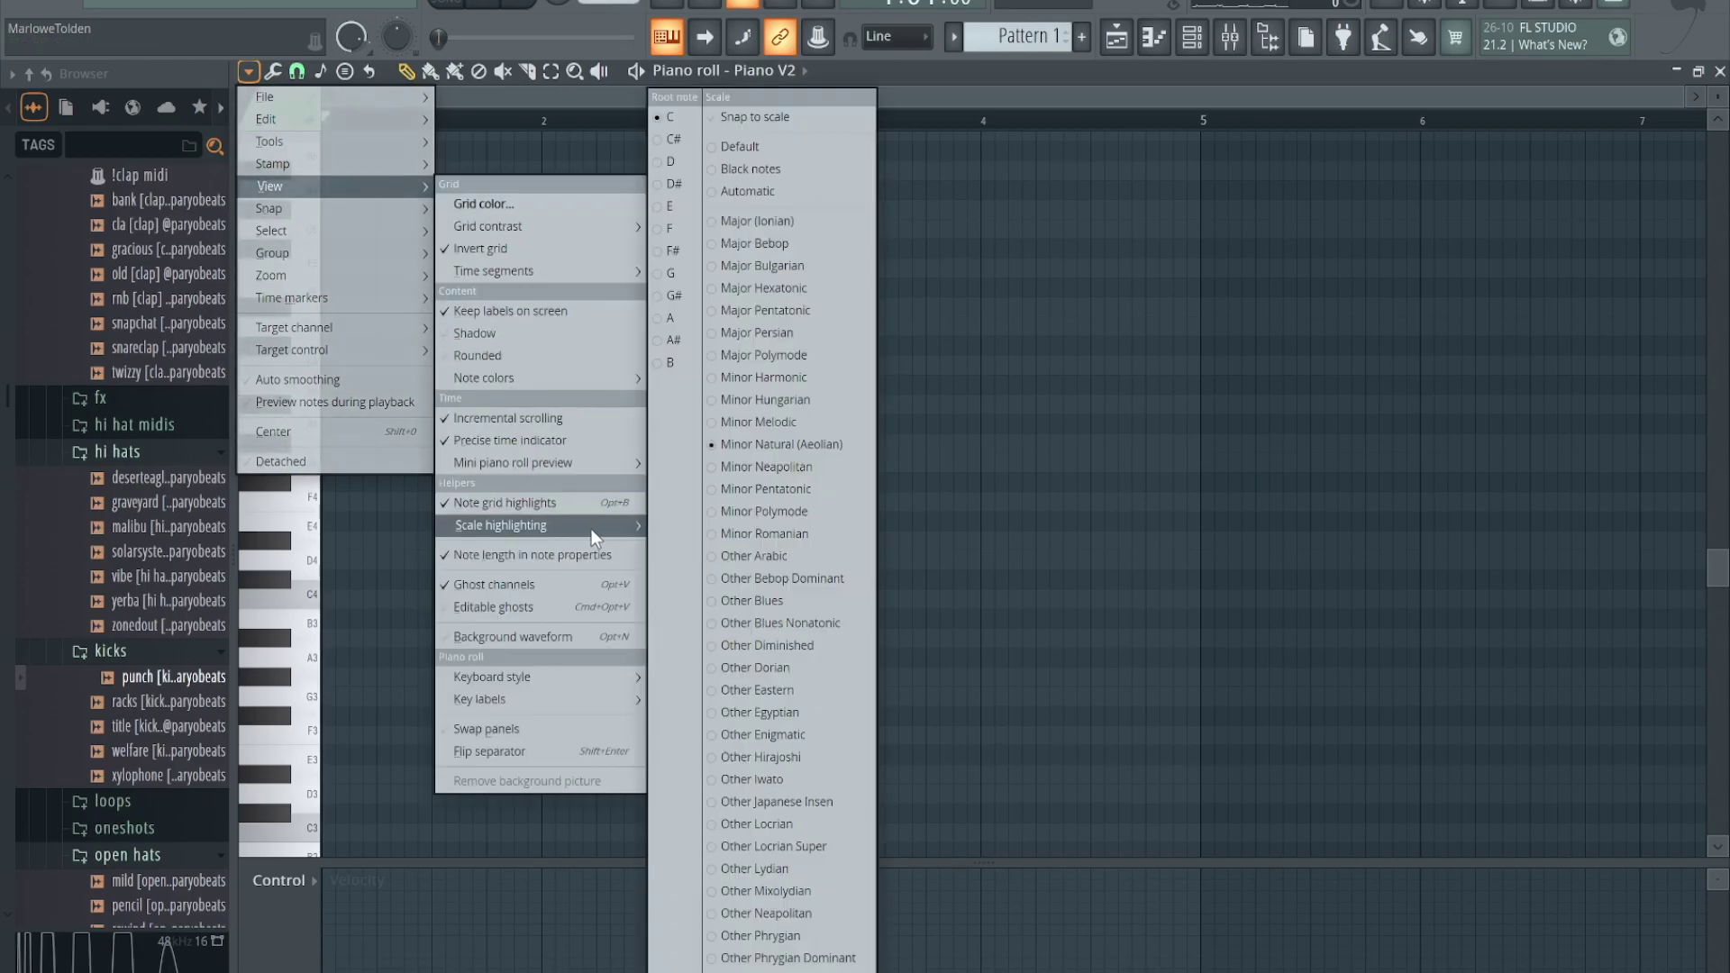
{"action": "left_click", "coordinate": [676, 340]}
{"action": "left_click", "coordinate": [966, 357]}
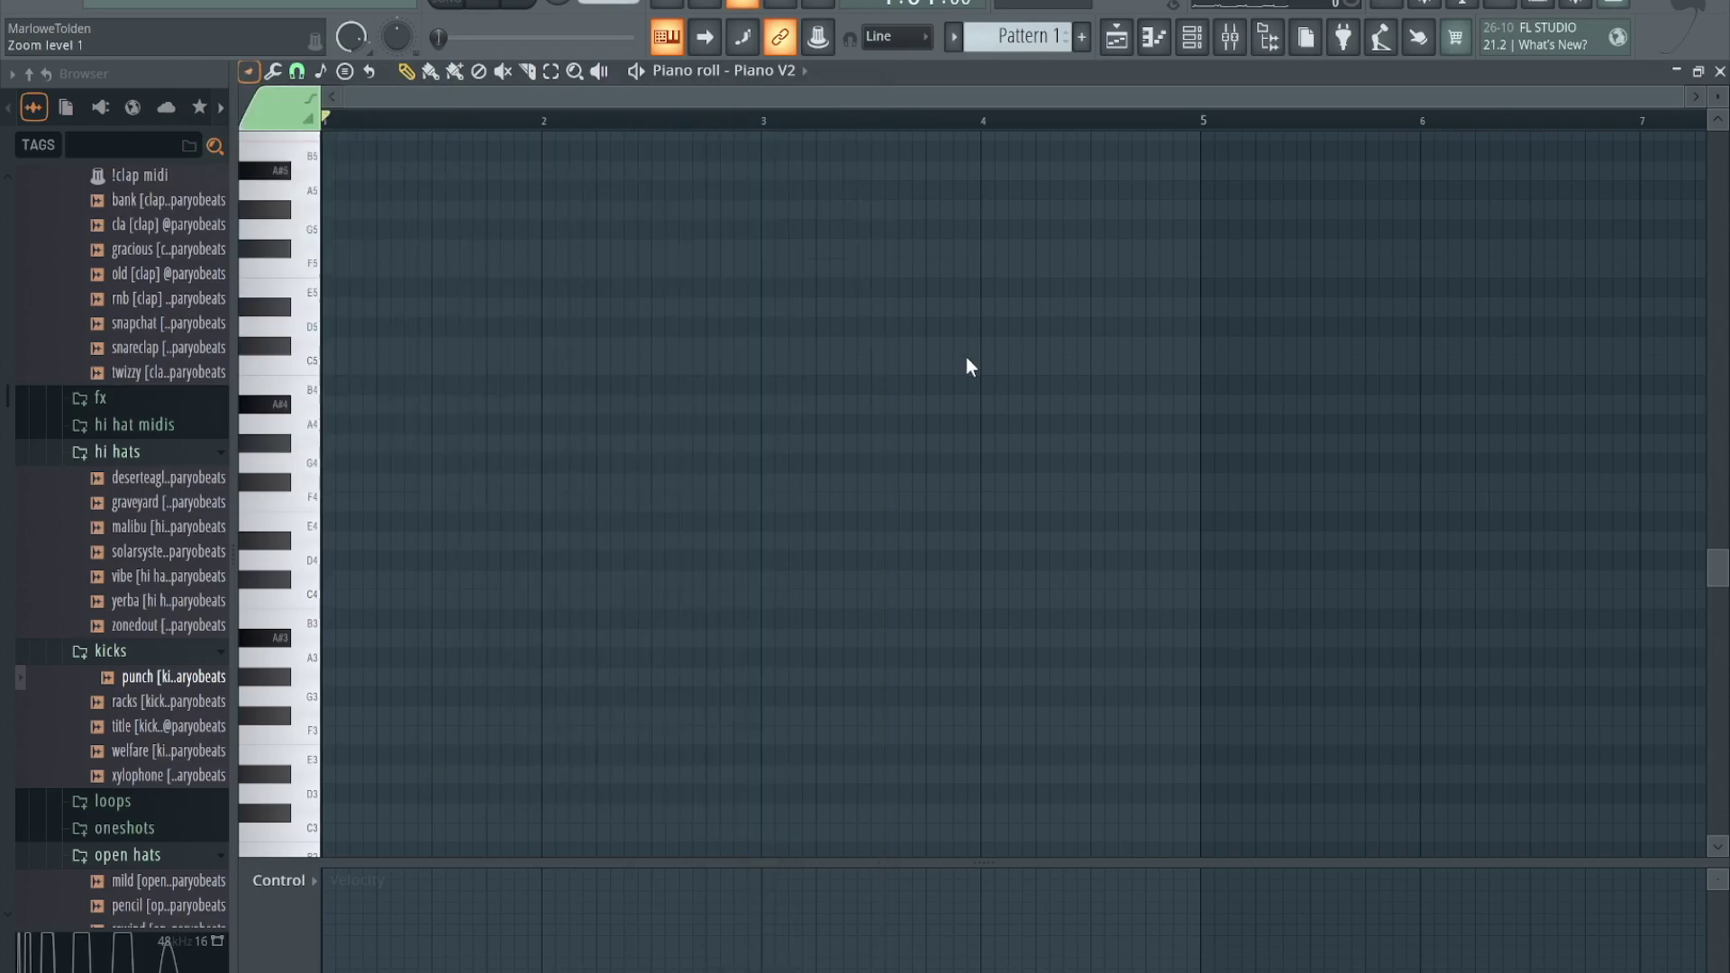
- Set the typing keyboard's root note to A# and play a few notes in the upper octaves
{"action": "right_click", "coordinate": [674, 41]}
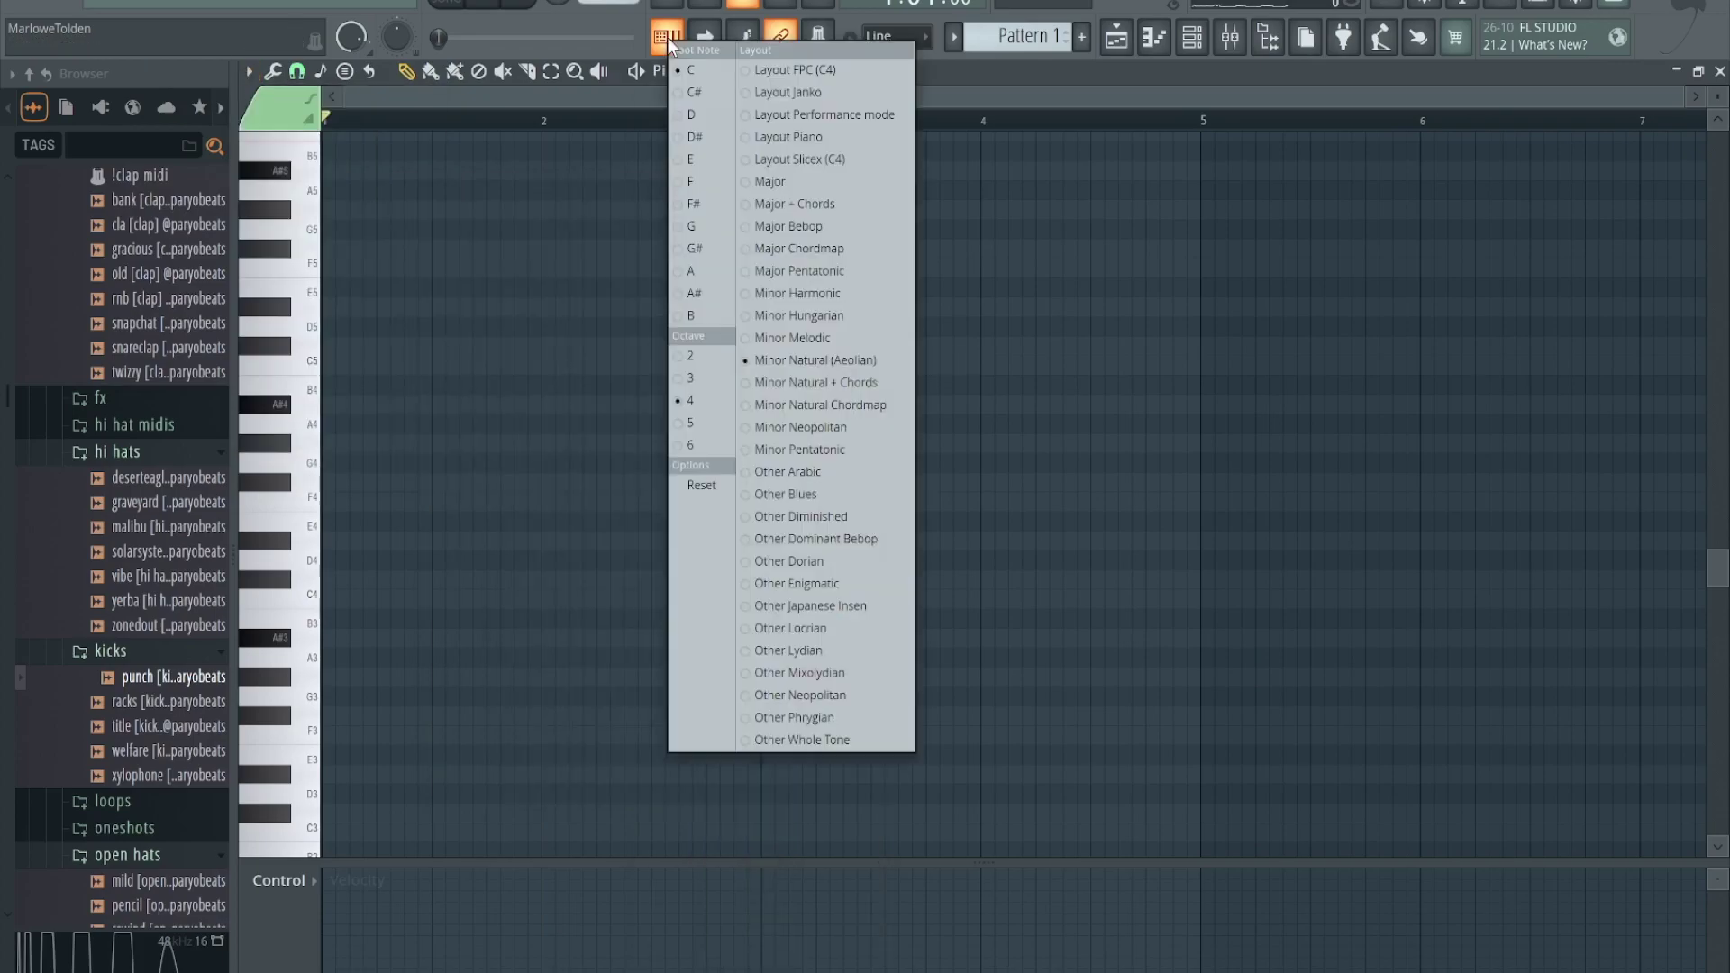
{"action": "left_click", "coordinate": [694, 294]}
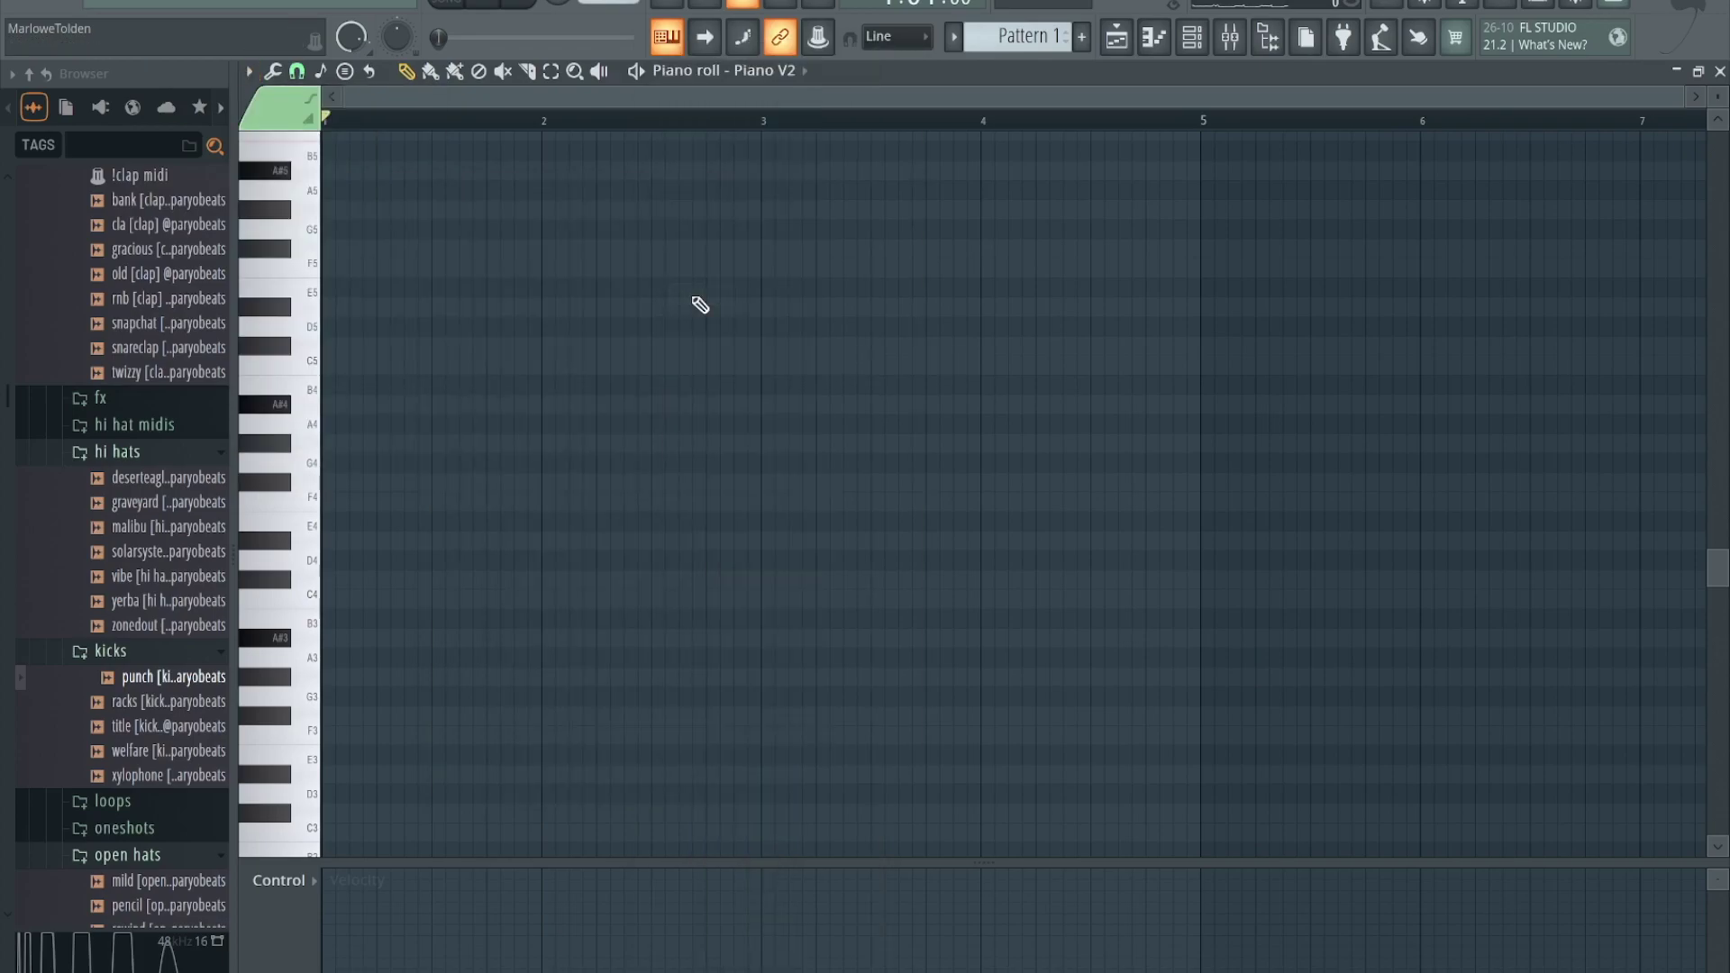
{"action": "scroll", "coordinate": [694, 299], "scroll_direction": "up", "scroll_amount": 3}
{"action": "key", "text": "q"}
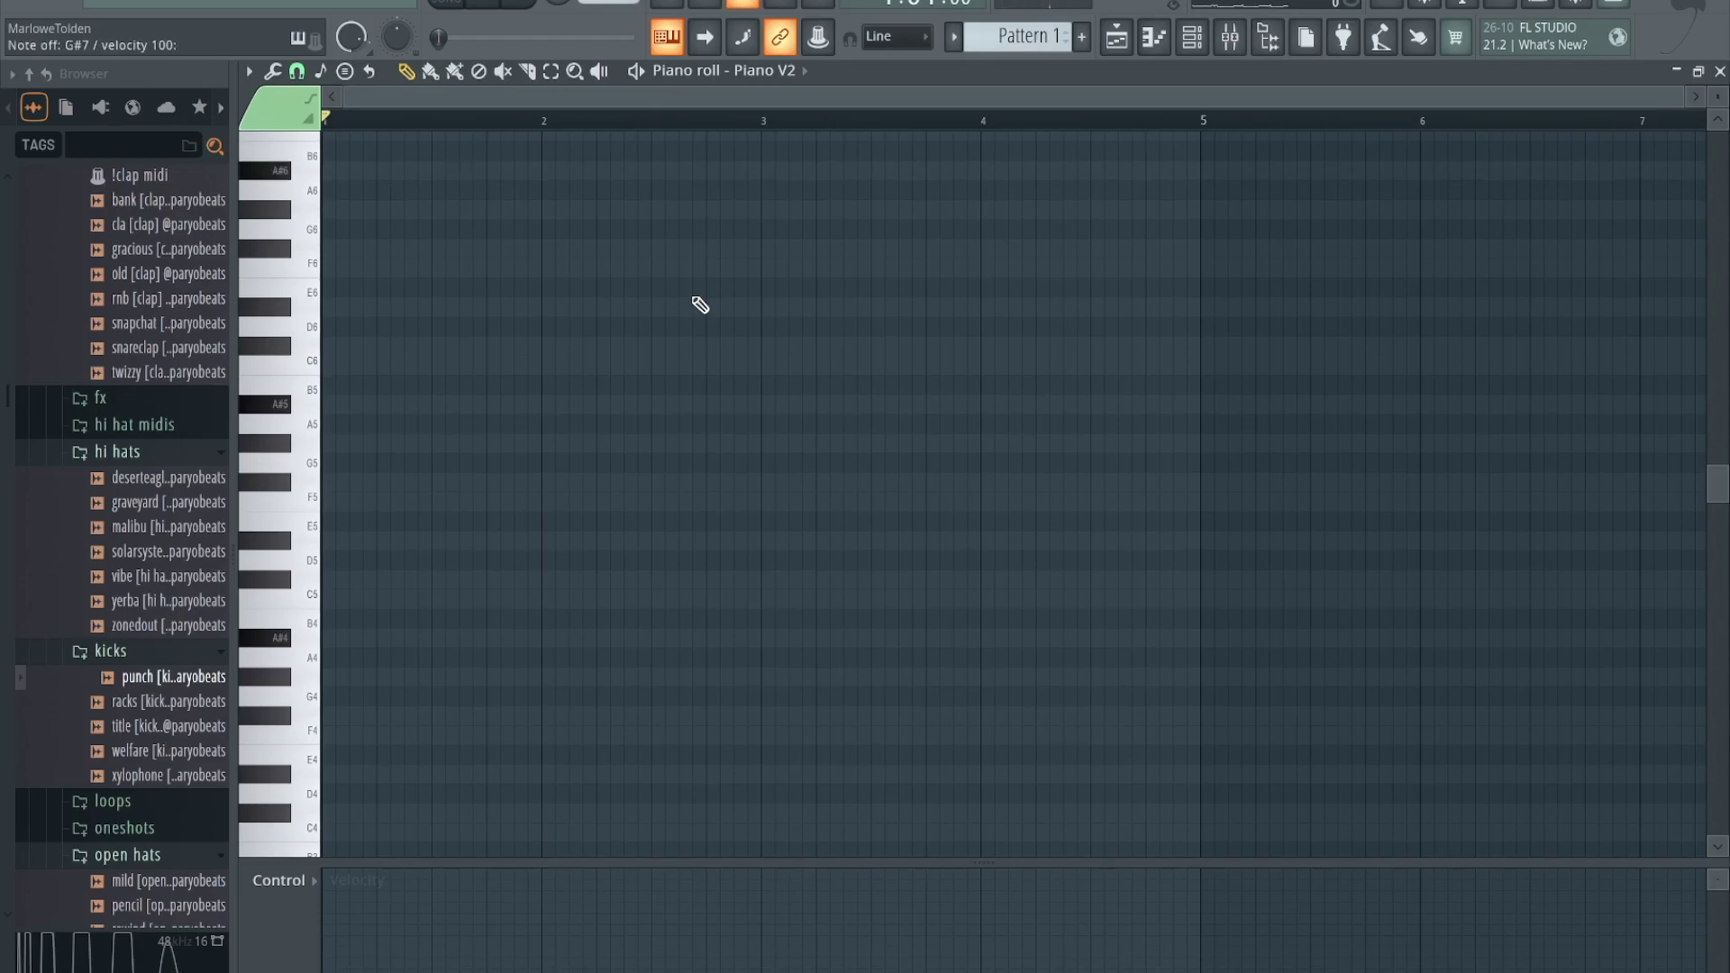
{"action": "scroll", "coordinate": [700, 305], "scroll_direction": "up", "scroll_amount": 5}
{"action": "key", "text": "q"}
{"action": "scroll", "coordinate": [701, 305], "scroll_direction": "down", "scroll_amount": 1}
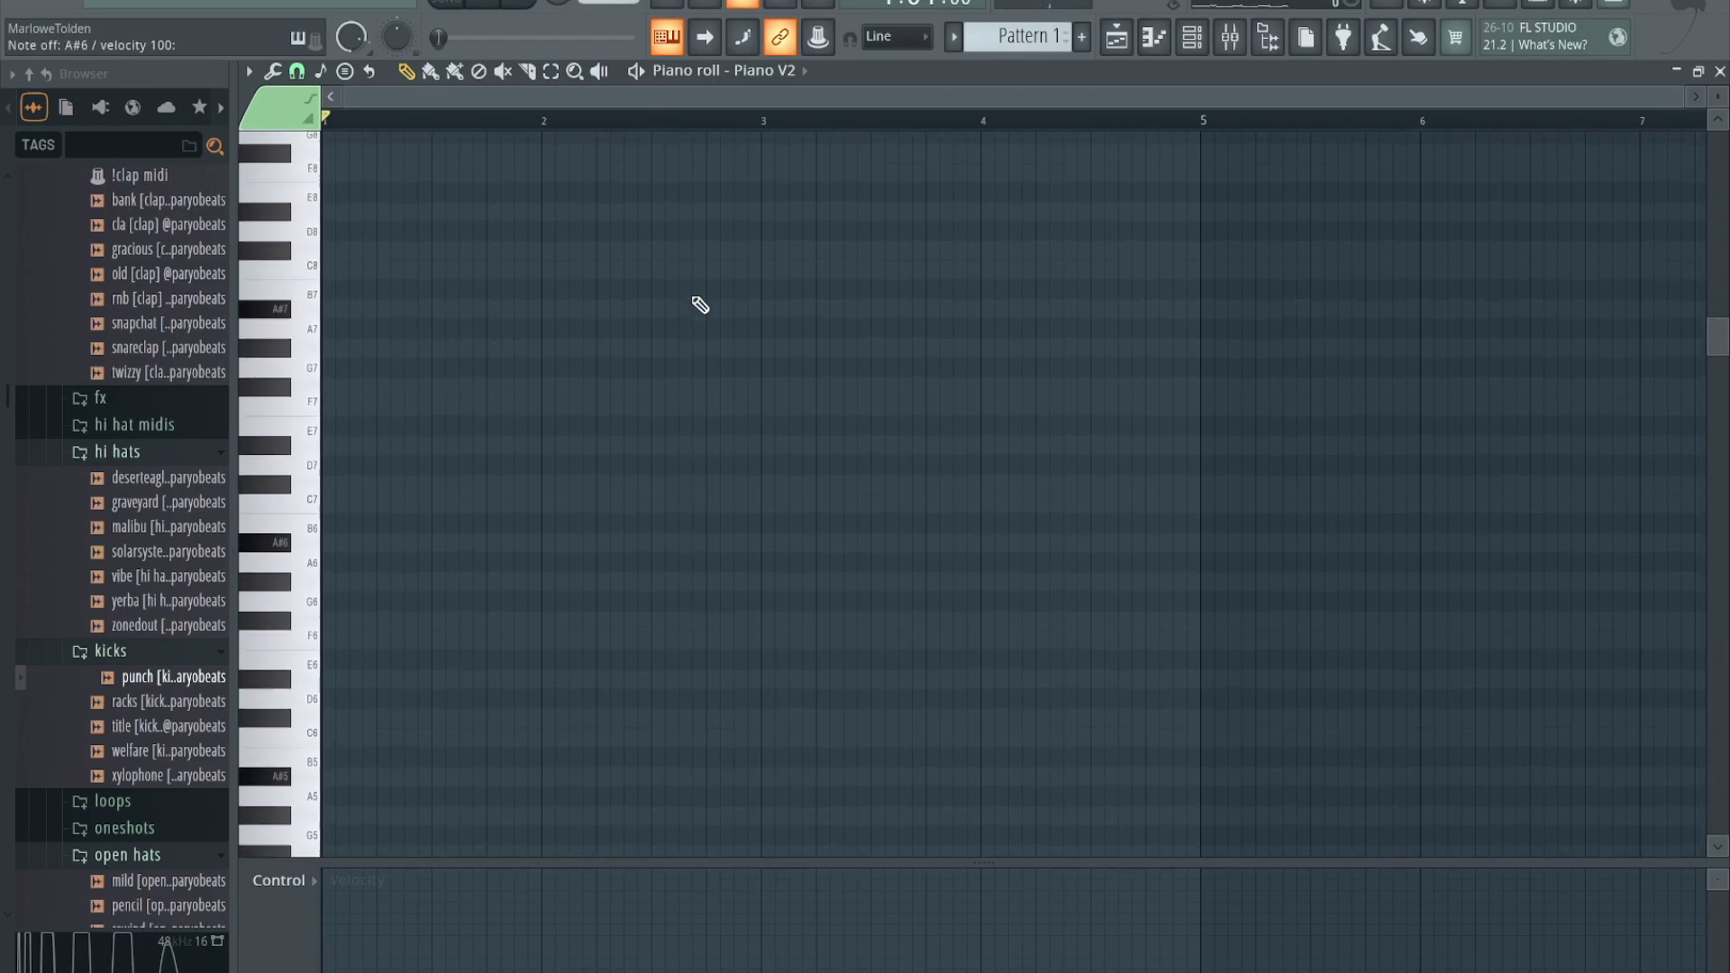
- Play chords and note runs in the upper octaves of the A# minor layout, around C#7 to C8
{"action": "scroll", "coordinate": [700, 305], "scroll_direction": "up", "scroll_amount": 1}
{"action": "key", "text": "q"}
{"action": "key", "text": "e"}
{"action": "key", "text": "t"}
{"action": "key", "text": "u"}
{"action": "key", "text": "w"}
{"action": "key", "text": "r"}
{"action": "key", "text": "y"}
{"action": "key", "text": "i"}
{"action": "key", "text": "e"}
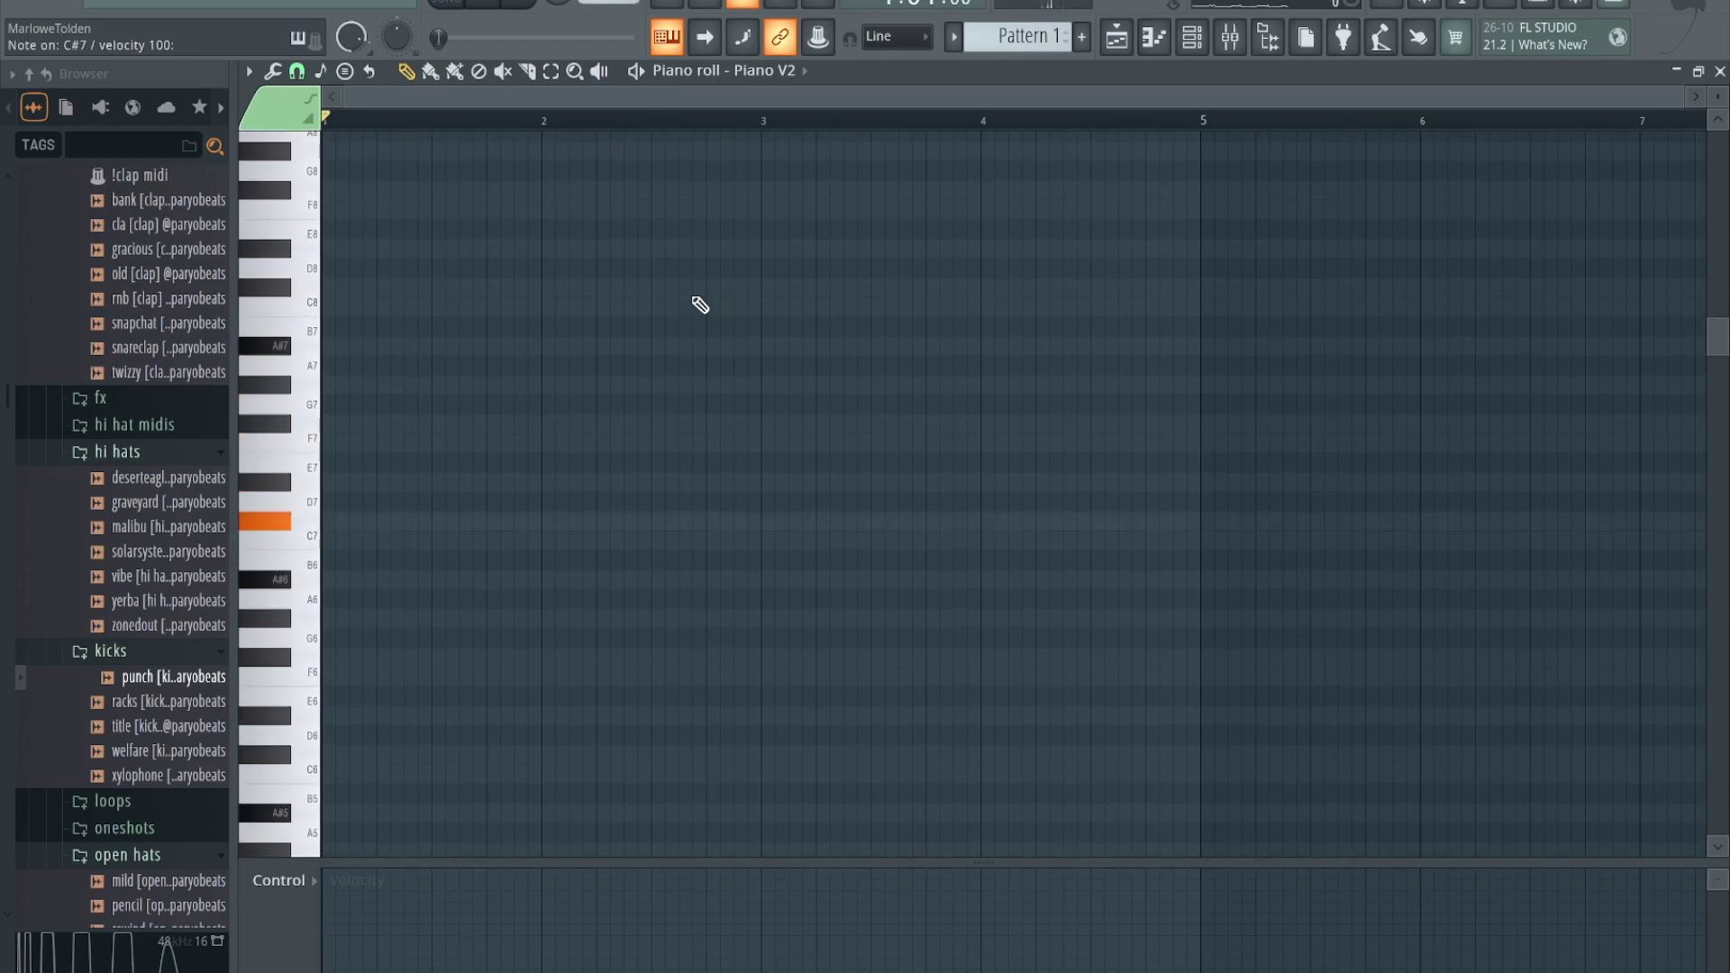
{"action": "key", "text": "t"}
{"action": "key", "text": "u"}
{"action": "key", "text": "o"}
- Play stacked chords in the lower octaves of the A# minor layout, including one with C5, D#5 and F#5
{"action": "scroll", "coordinate": [701, 305], "scroll_direction": "down", "scroll_amount": 6}
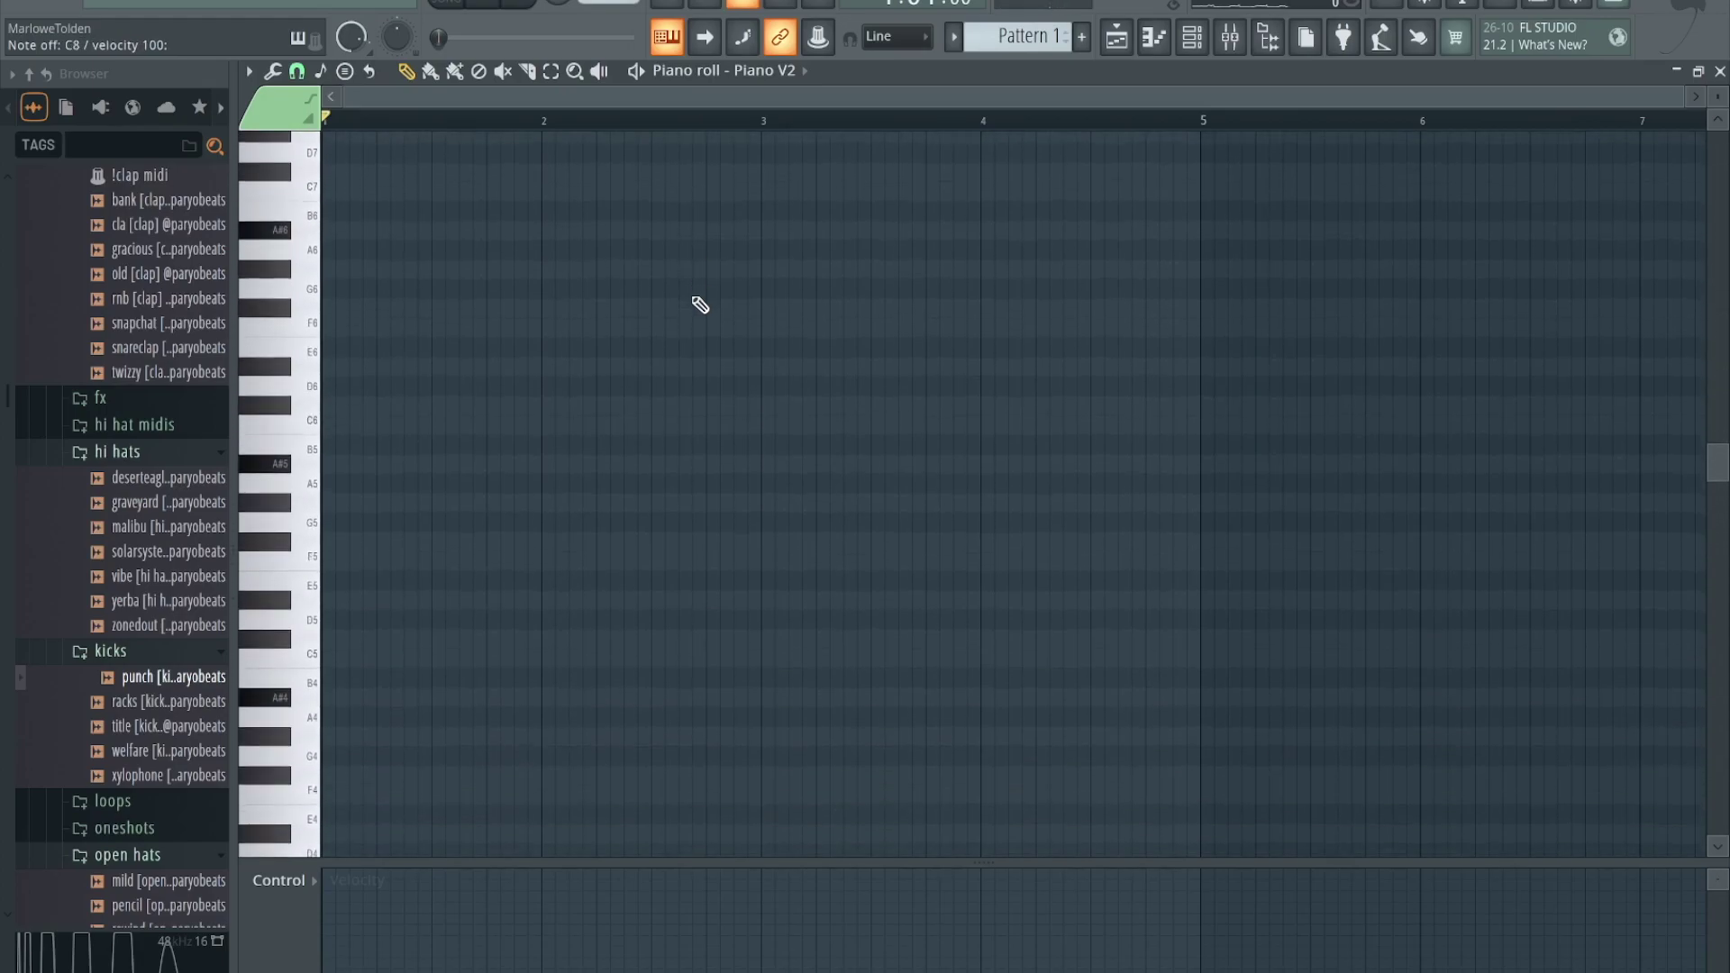
{"action": "key", "text": "x"}
{"action": "key", "text": "v"}
{"action": "key", "text": "n"}
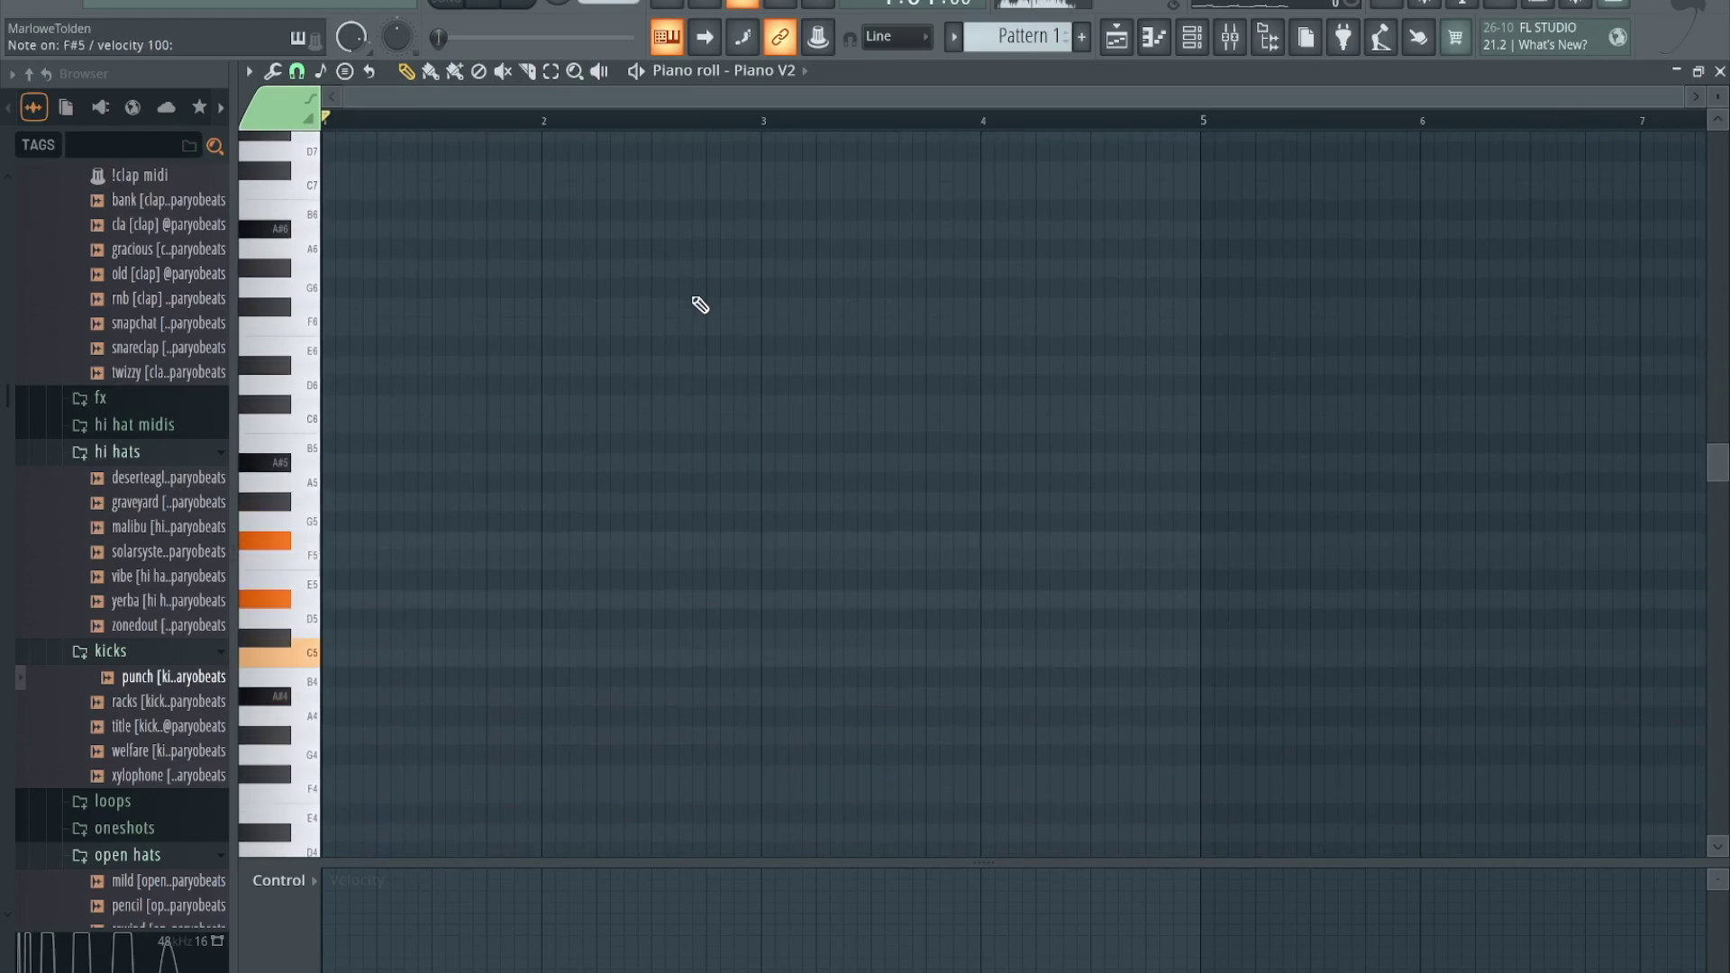
{"action": "key", "text": "comma"}
{"action": "key", "text": "c"}
{"action": "key", "text": "b"}
{"action": "key", "text": "m"}
{"action": "key", "text": "period"}
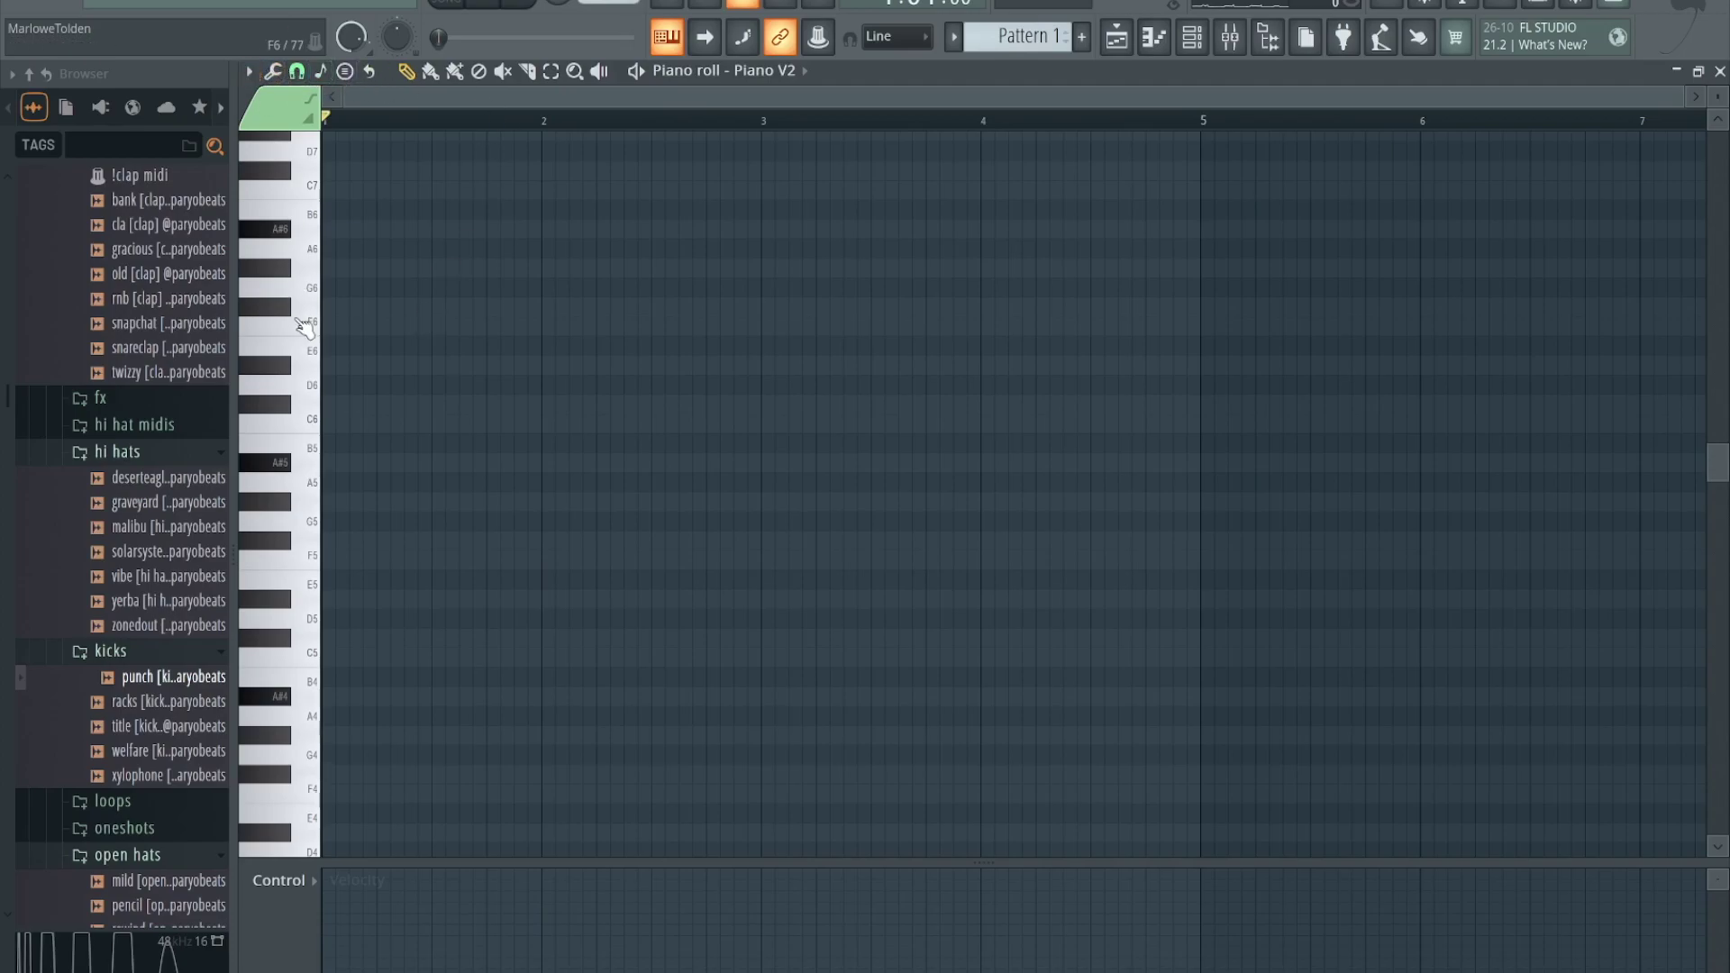
- Draw two one-bar chords in the piano roll: A#5–C#6–F6 in bar 1 and G#5–C6–F6 in bar 2
{"action": "left_click", "coordinate": [326, 463]}
{"action": "left_click_drag", "start_coordinate": [348, 467], "coordinate": [536, 492]}
{"action": "left_click", "coordinate": [344, 403]}
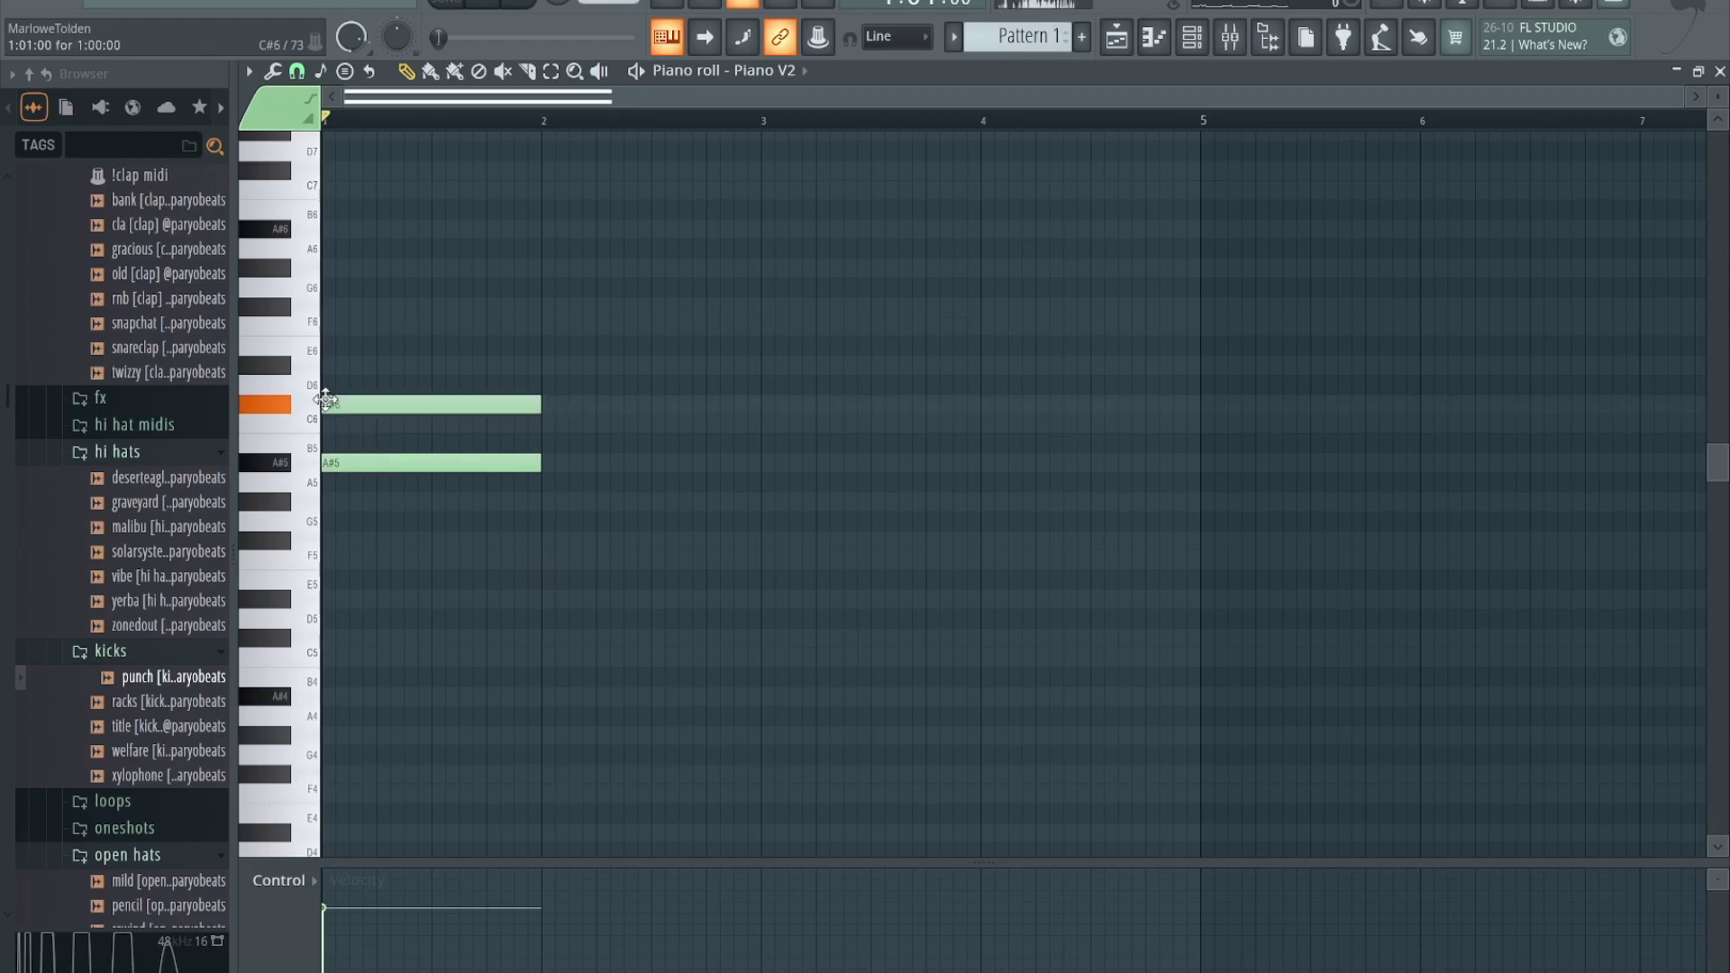
{"action": "left_click", "coordinate": [328, 330]}
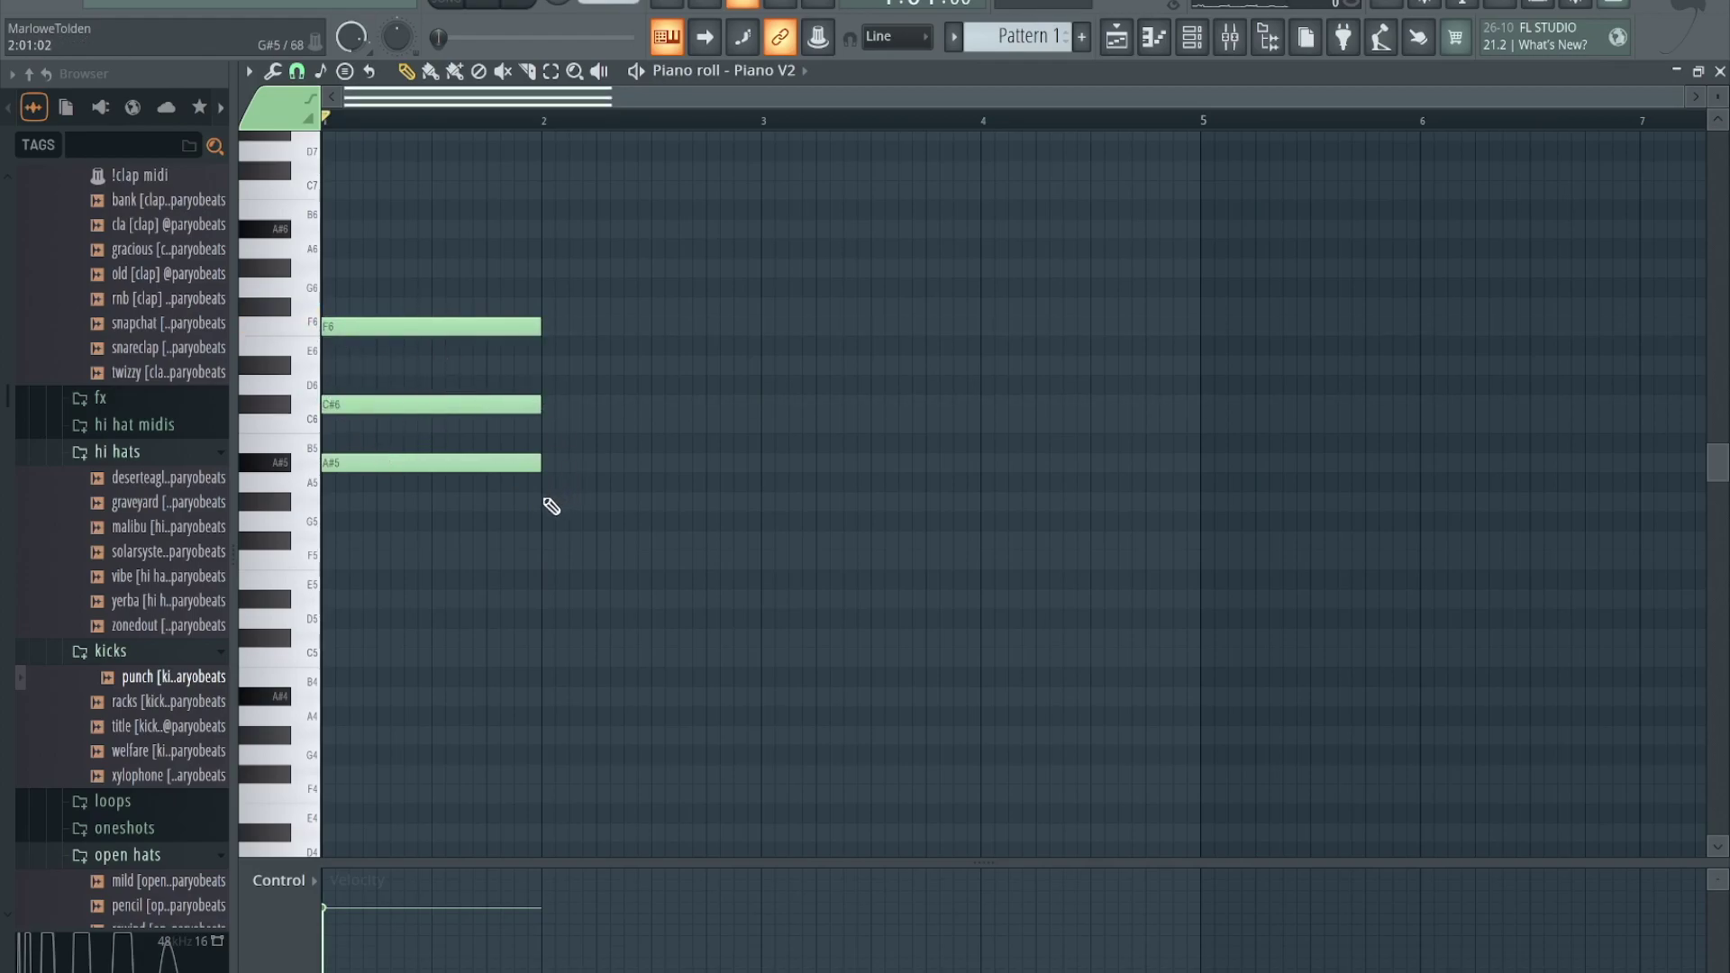
{"action": "left_click", "coordinate": [551, 503]}
{"action": "left_click", "coordinate": [546, 423]}
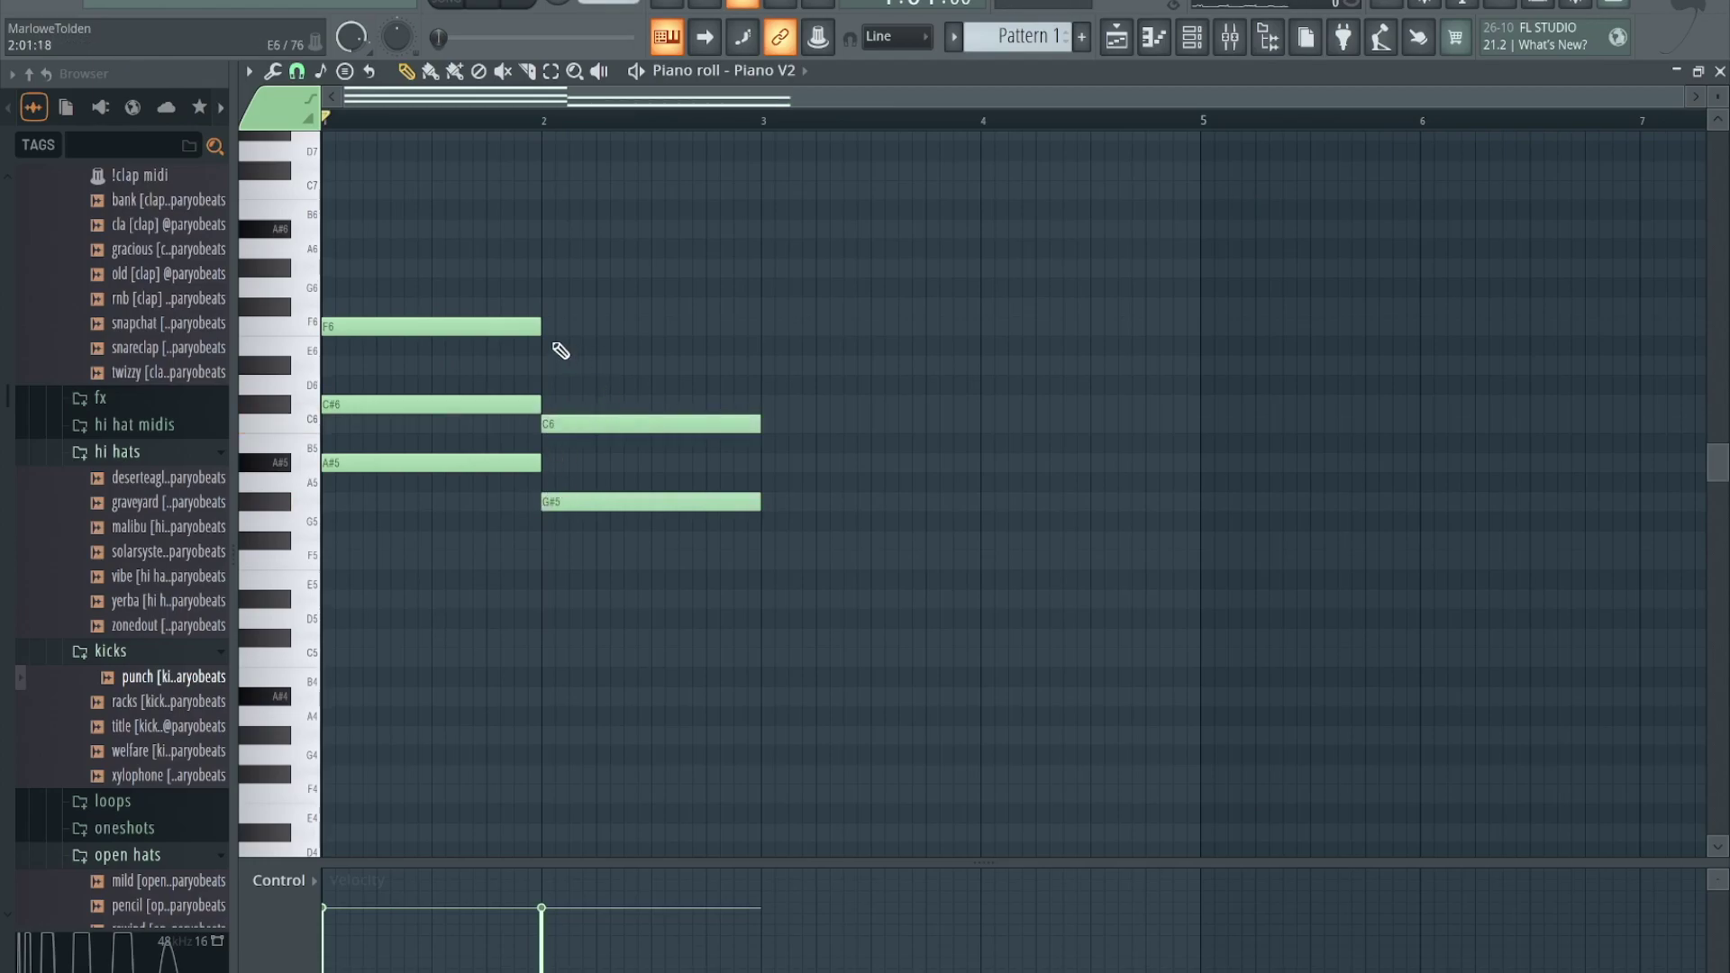
{"action": "left_click", "coordinate": [544, 327]}
- Play back the two drawn chords and transpose all their notes down one octave
{"action": "key", "text": "space"}
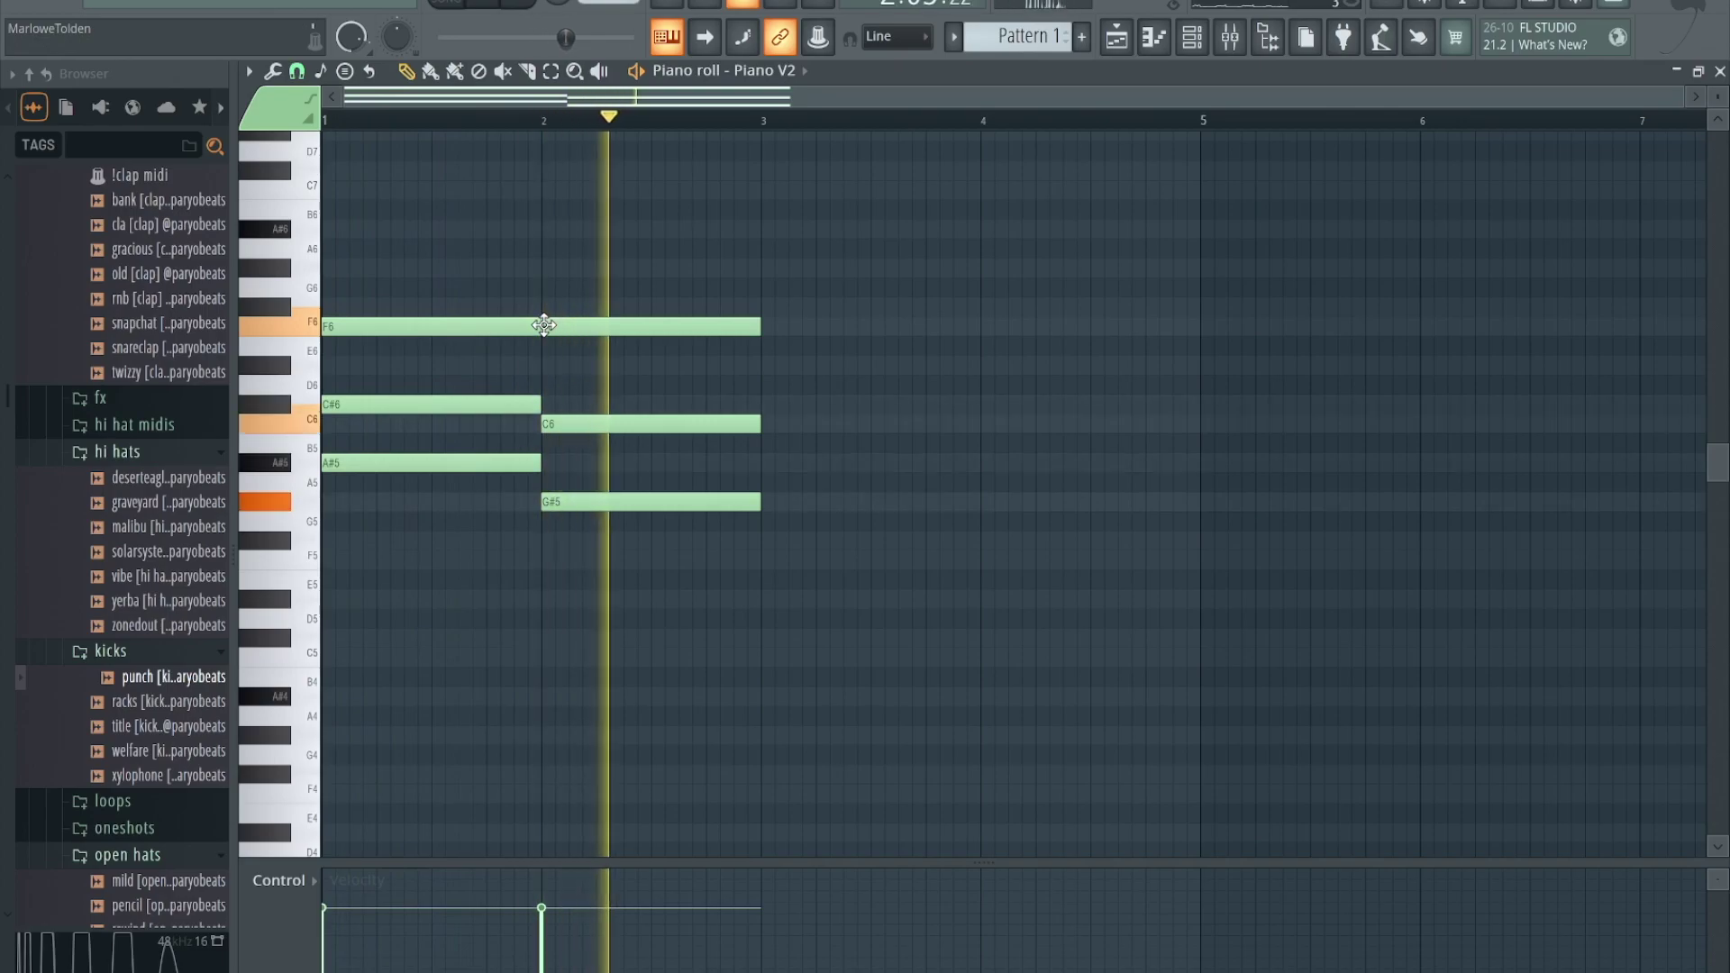
{"action": "key", "text": "space"}
{"action": "key", "text": "space"}
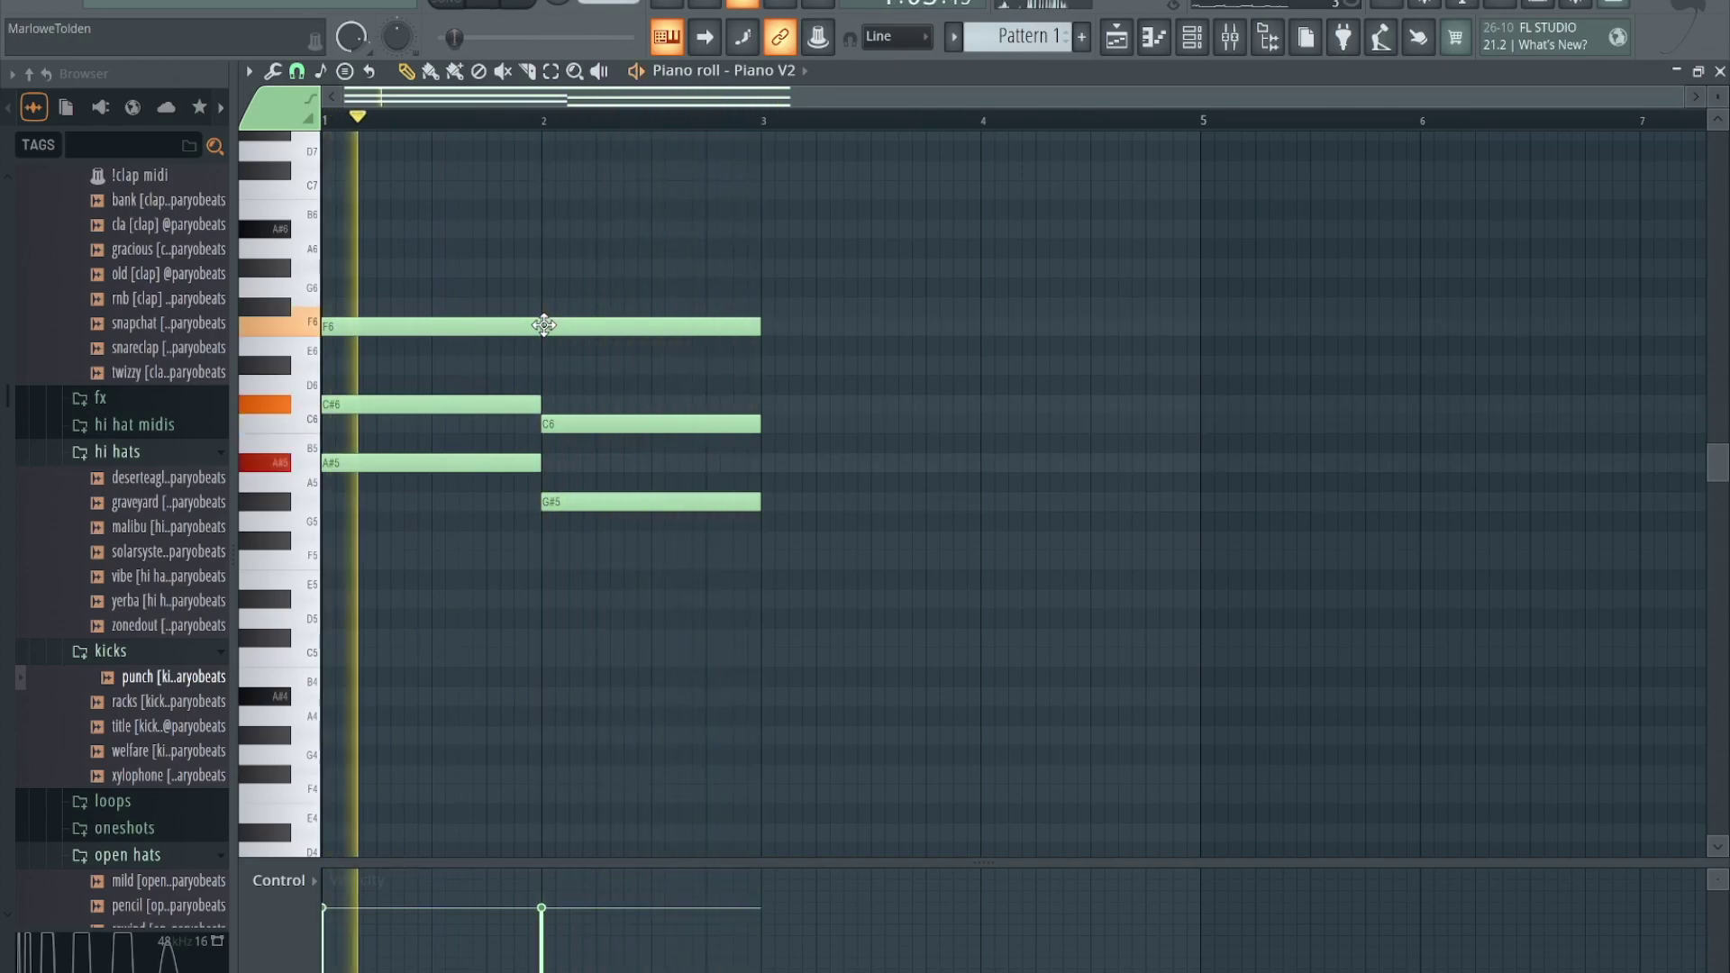
{"action": "key", "text": "ctrl+a"}
{"action": "key", "text": "ctrl+Down"}
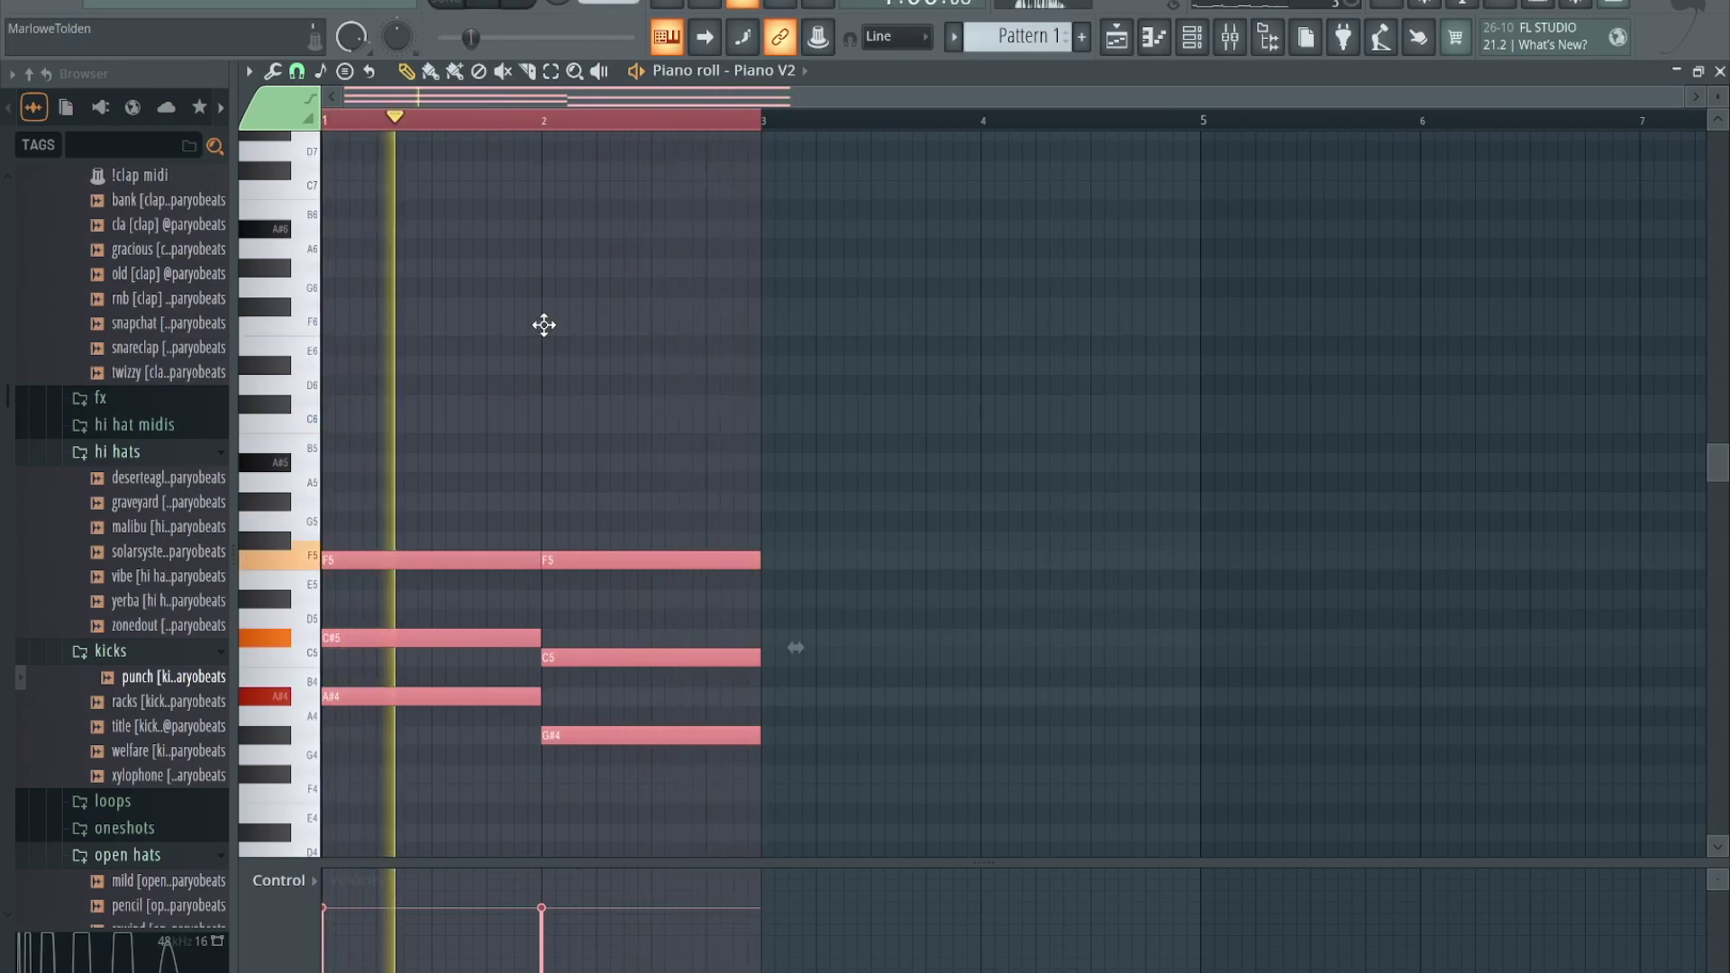
{"action": "scroll", "coordinate": [544, 325], "scroll_direction": "down", "scroll_amount": 2}
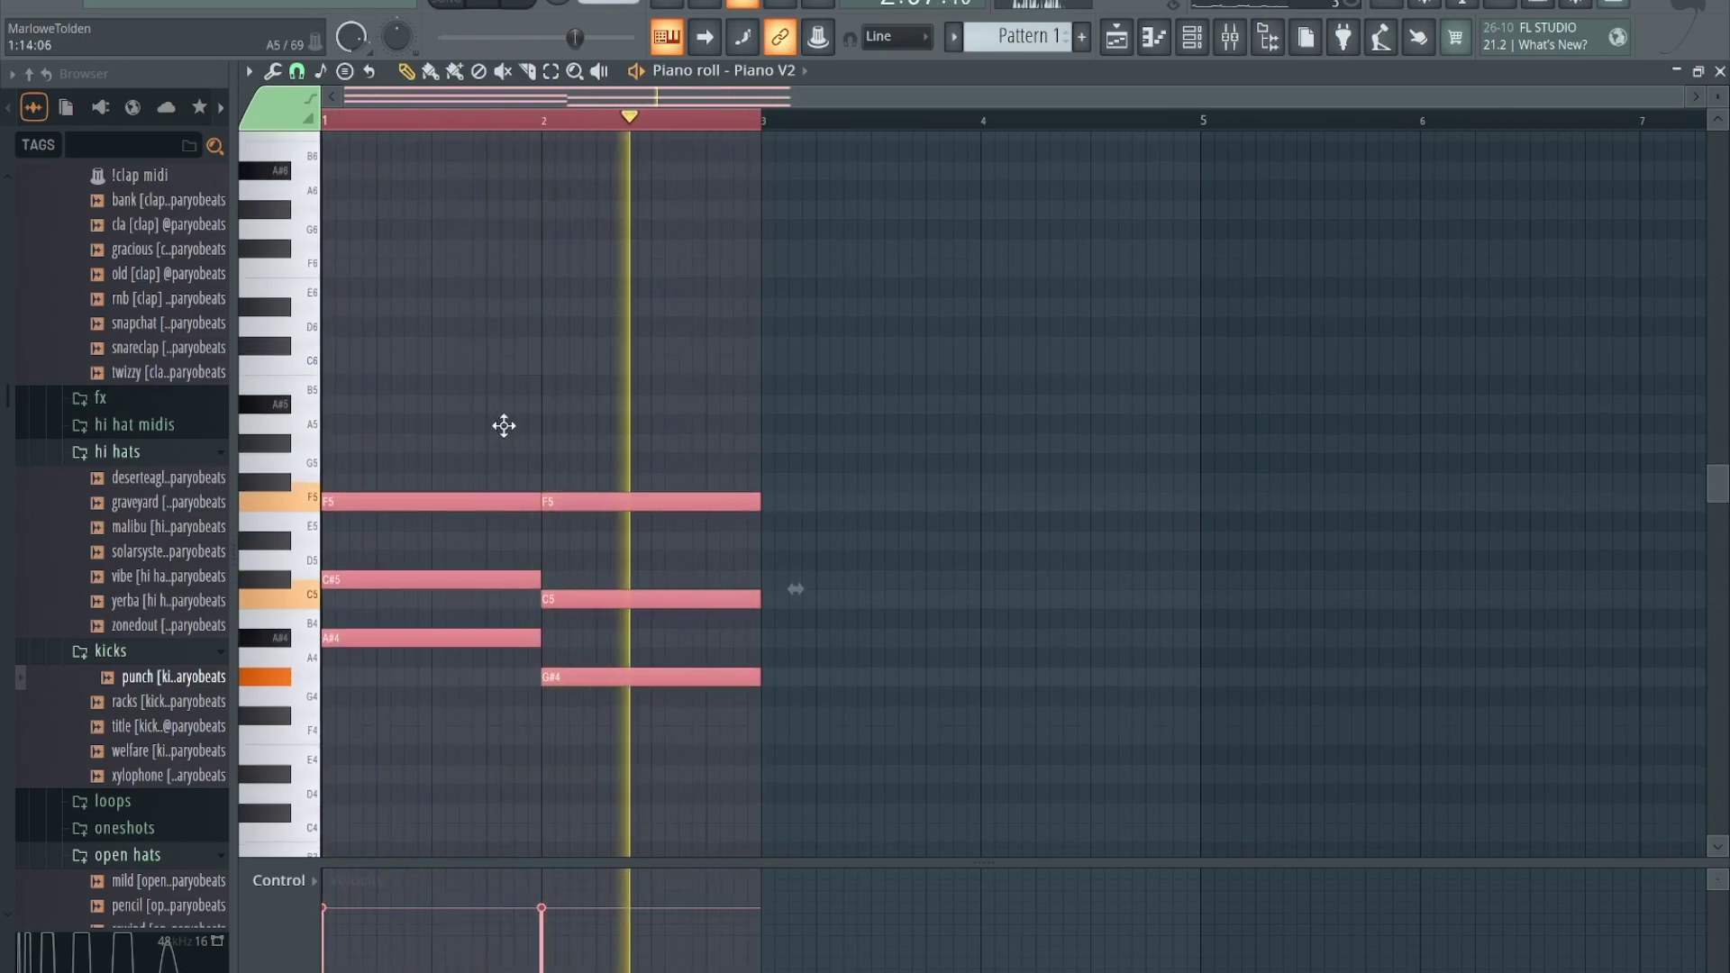
- Delete all six notes of the two chords from the piano roll
{"action": "right_click", "coordinate": [491, 502]}
{"action": "right_click", "coordinate": [470, 580]}
{"action": "right_click", "coordinate": [460, 638]}
{"action": "right_click", "coordinate": [637, 677]}
{"action": "right_click", "coordinate": [640, 599]}
{"action": "right_click", "coordinate": [643, 501]}
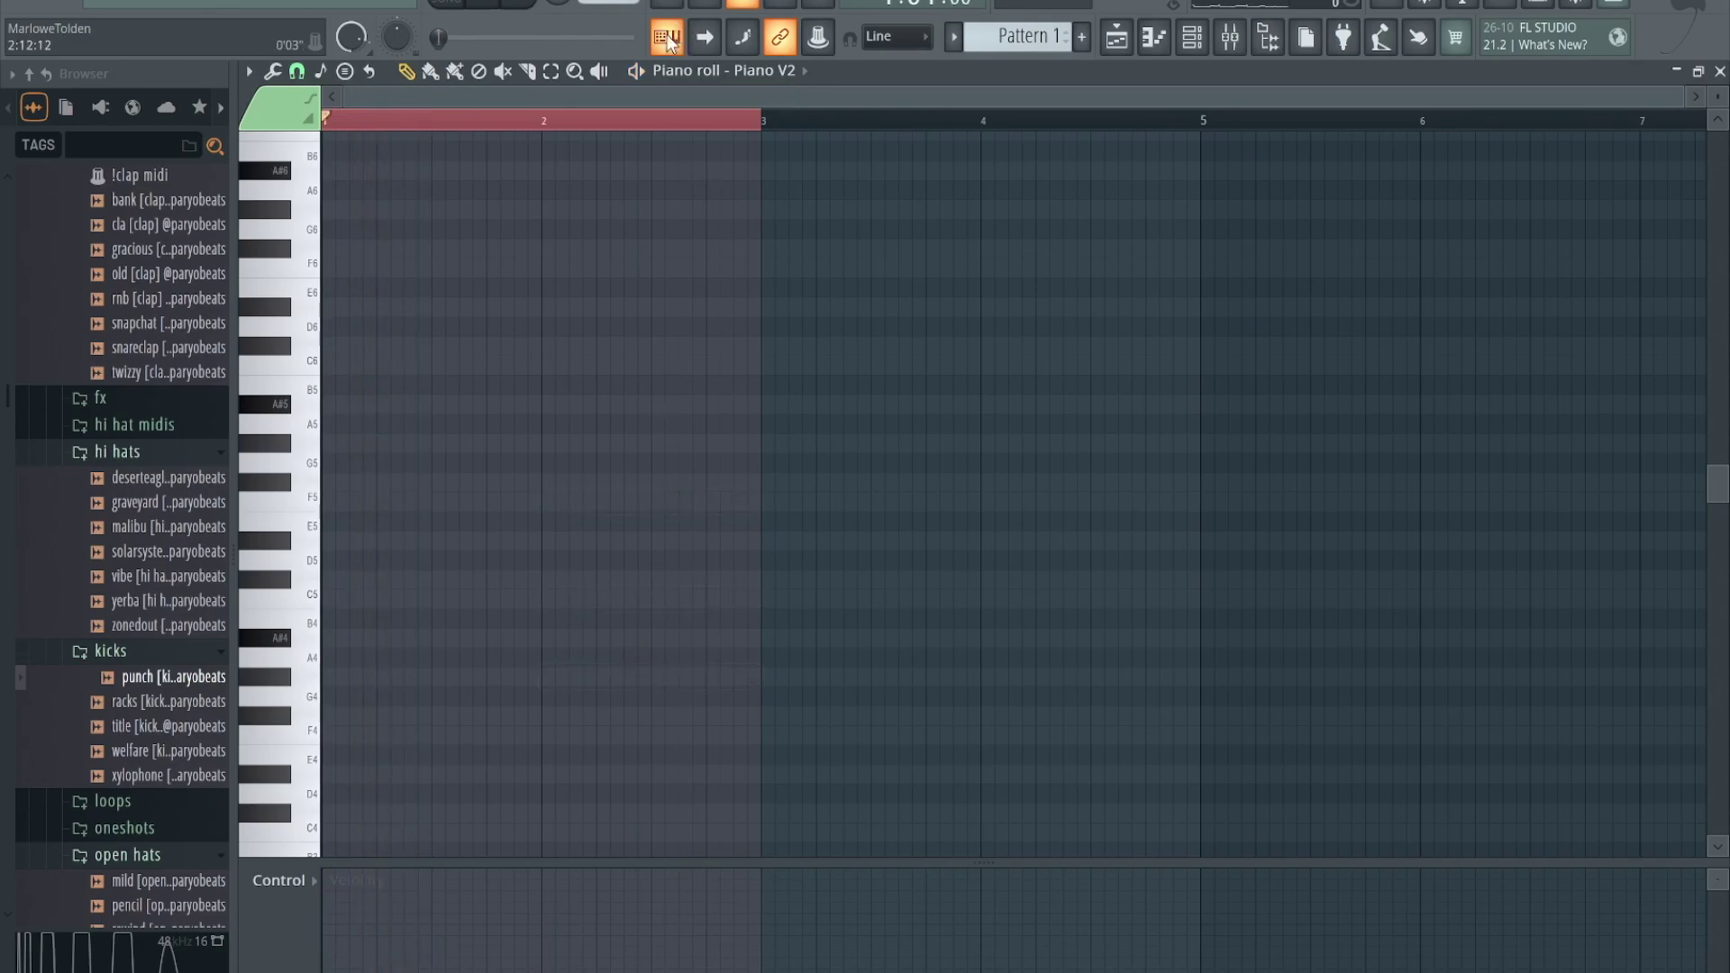
- Change the typing keyboard's layout to Major, keeping the A# root note
{"action": "left_click", "coordinate": [667, 40]}
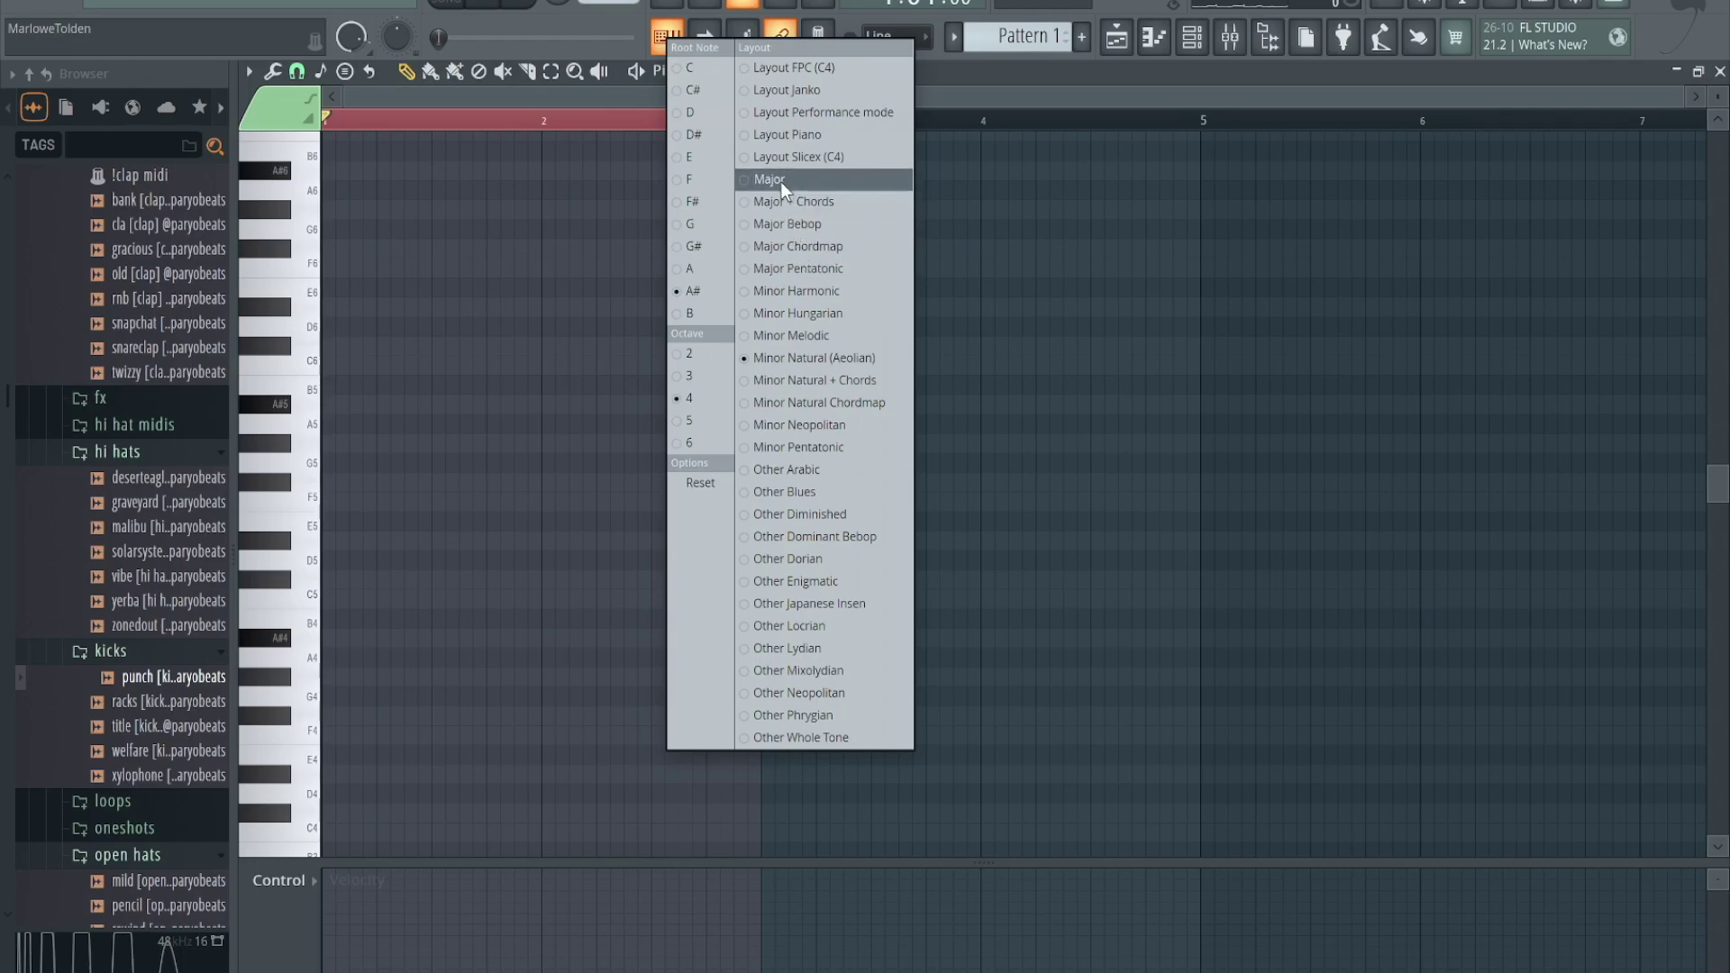
{"action": "left_click", "coordinate": [601, 238]}
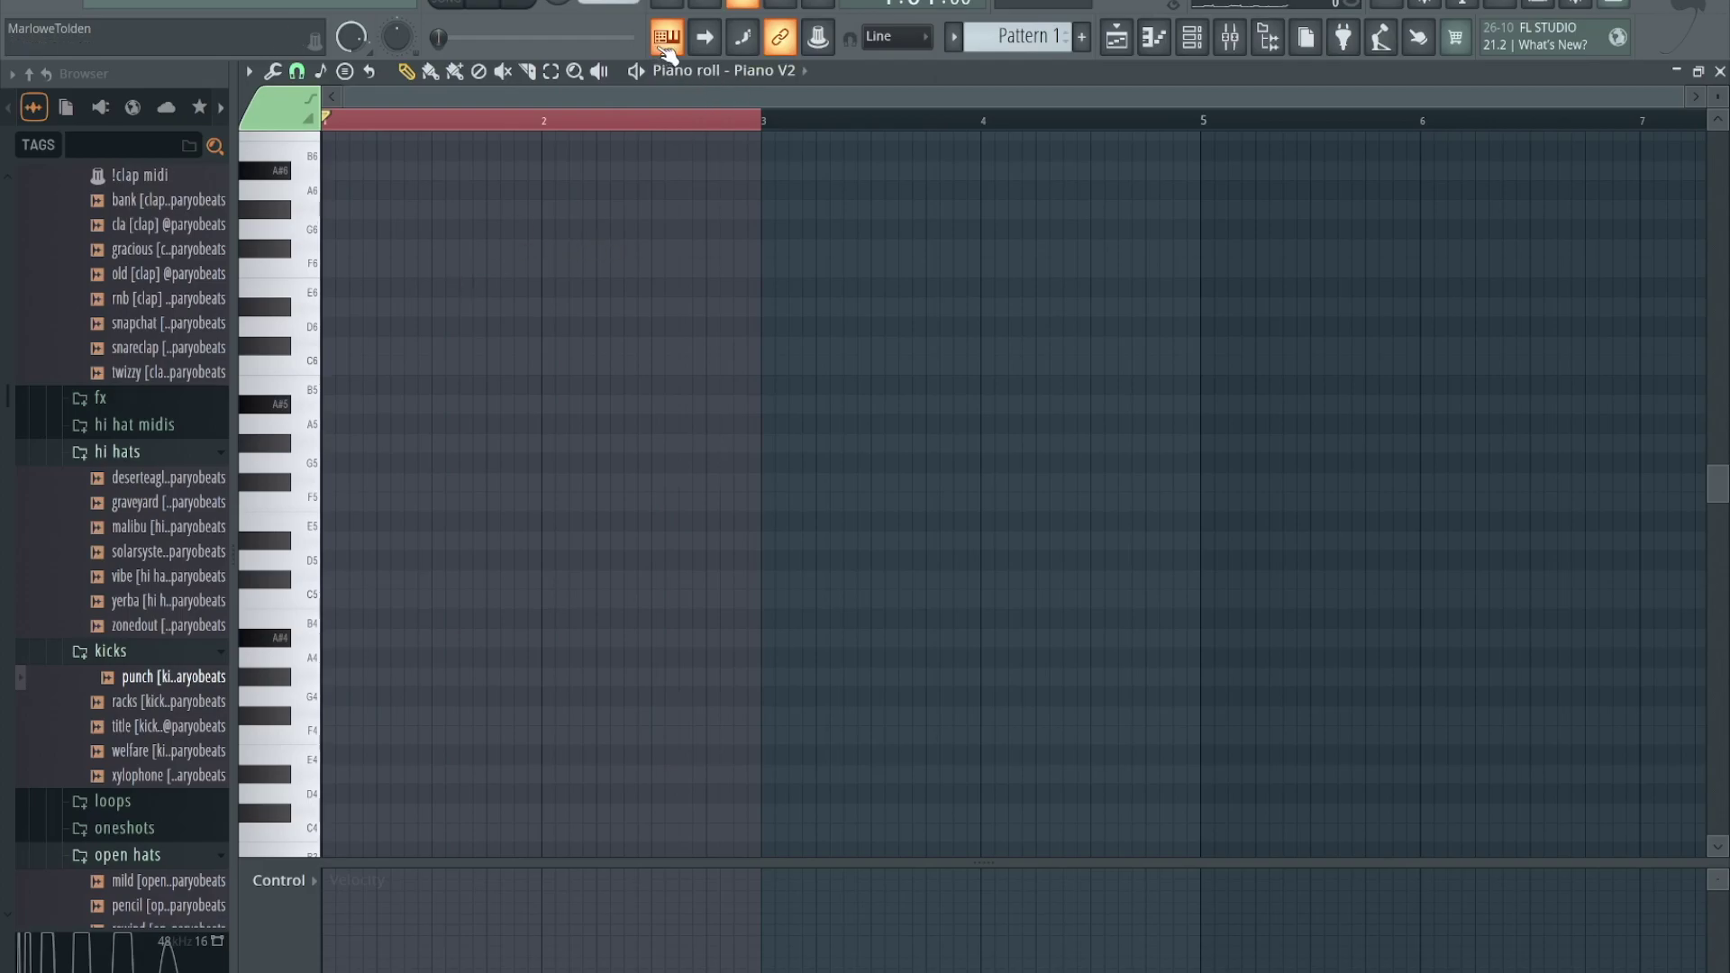
{"action": "left_click", "coordinate": [667, 38]}
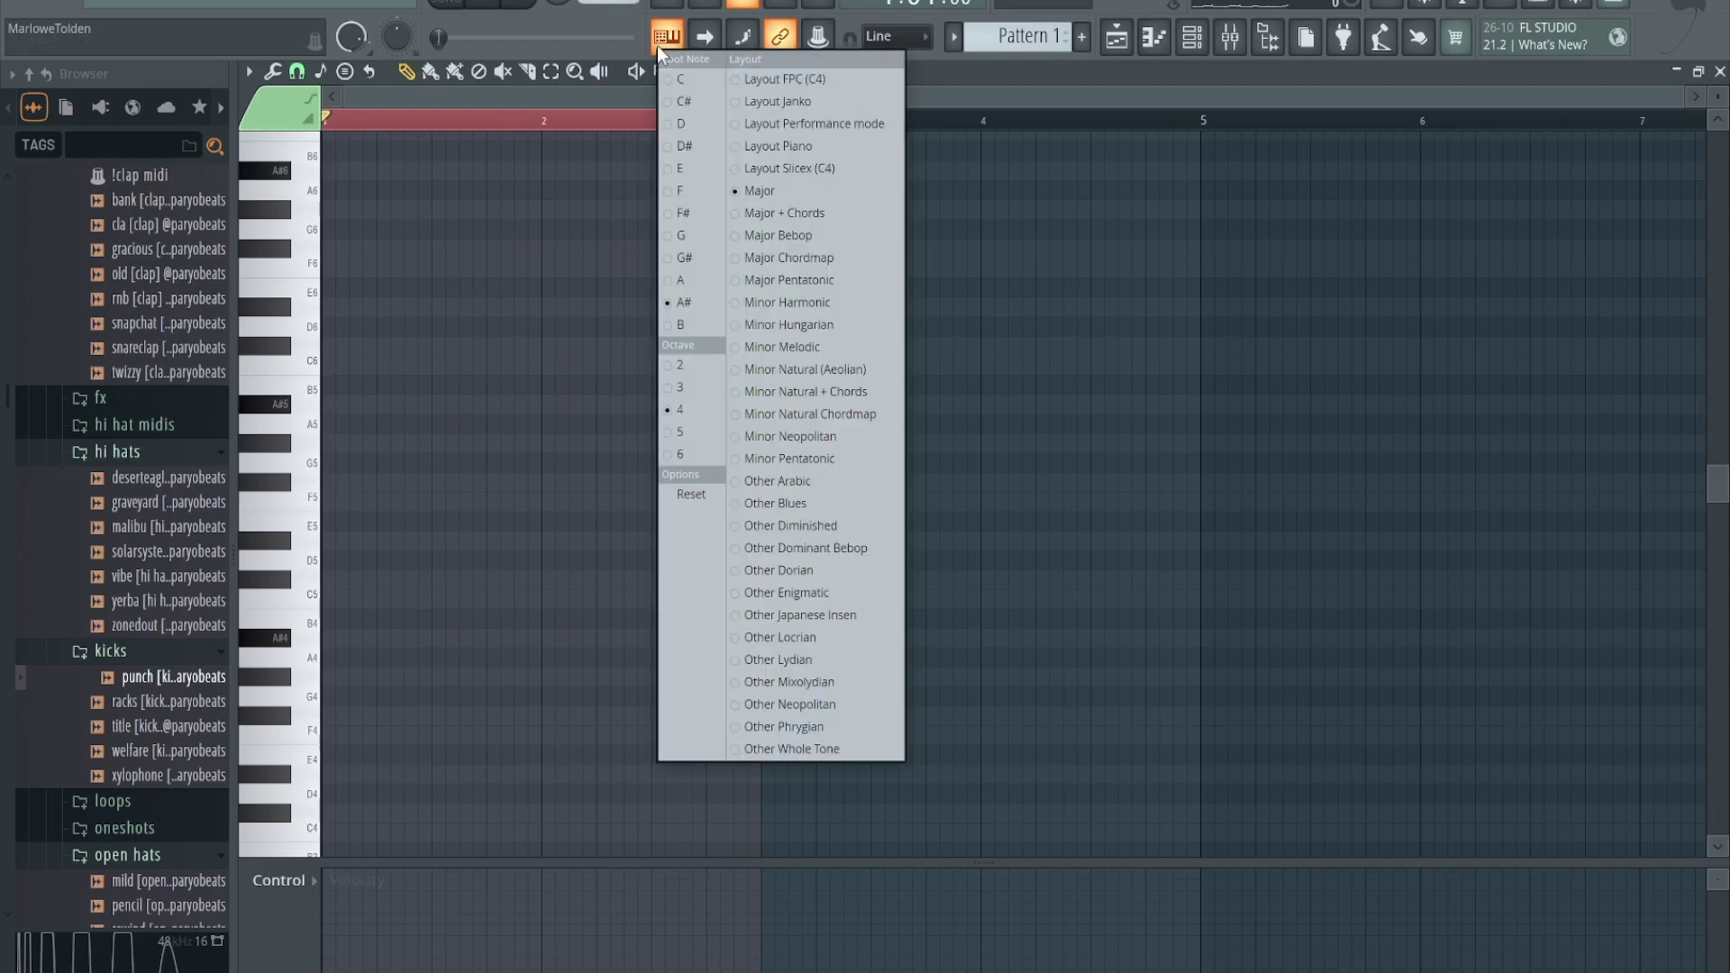
{"action": "left_click", "coordinate": [530, 270]}
- Play chords in the upper octaves of the A# Major layout, including C7–D#7–G7–A#7
{"action": "key", "text": "7"}
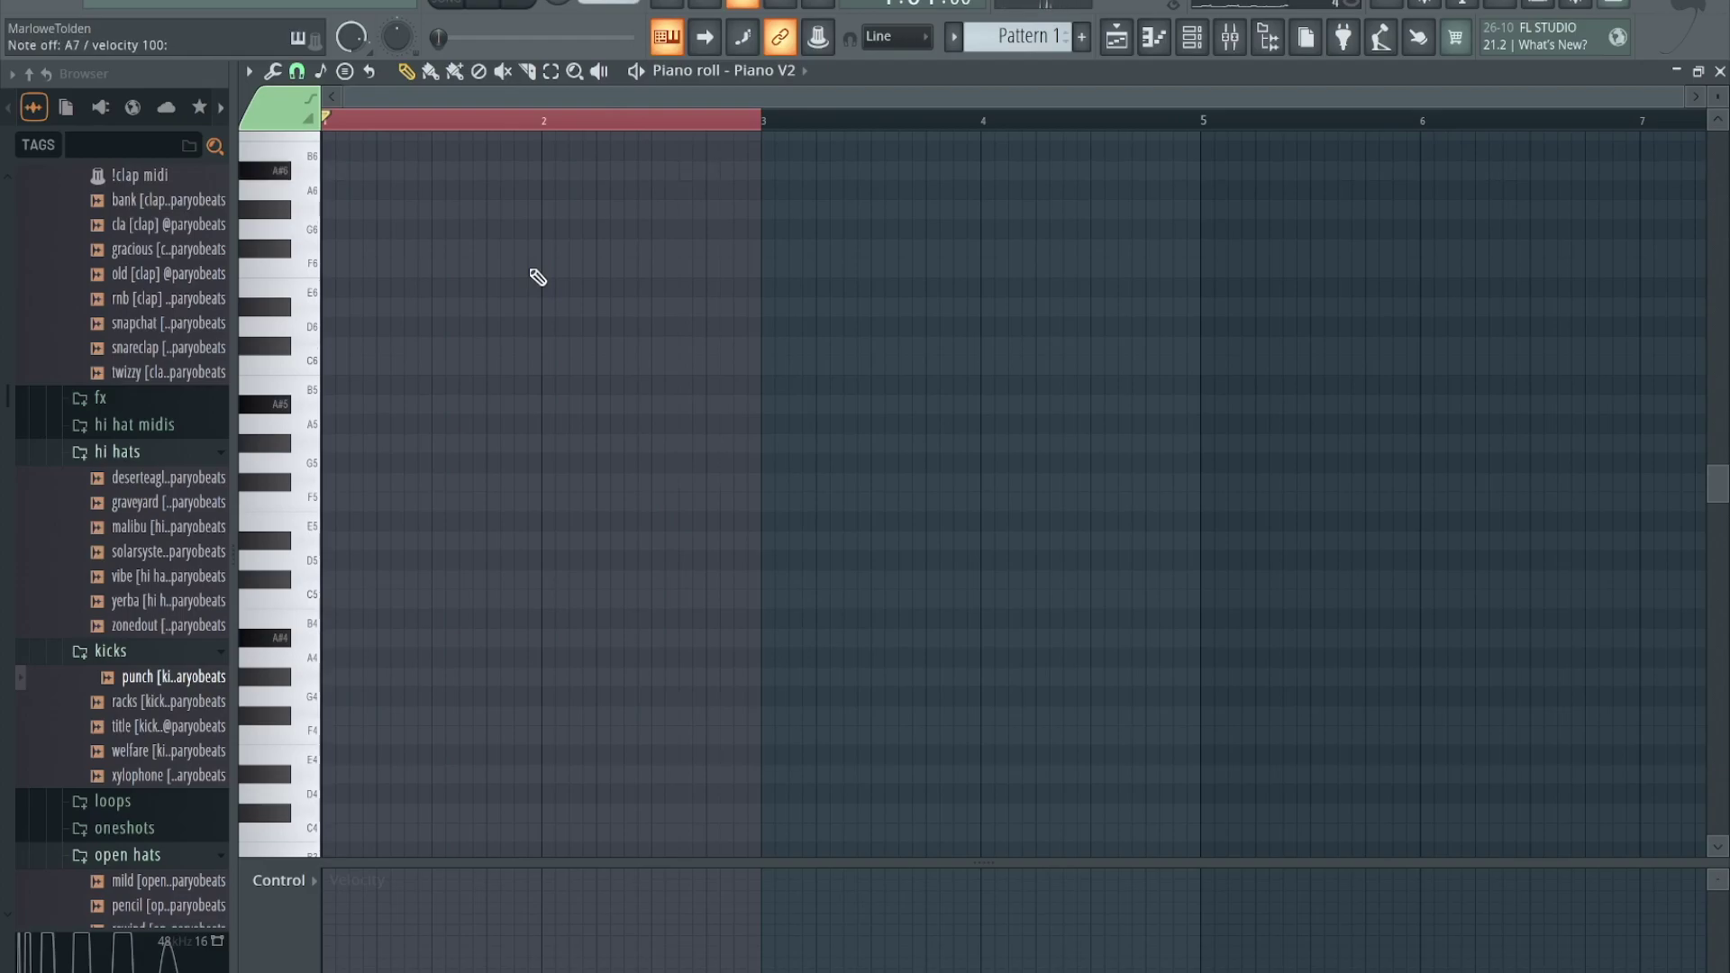
{"action": "scroll", "coordinate": [538, 277], "scroll_direction": "up", "scroll_amount": 9}
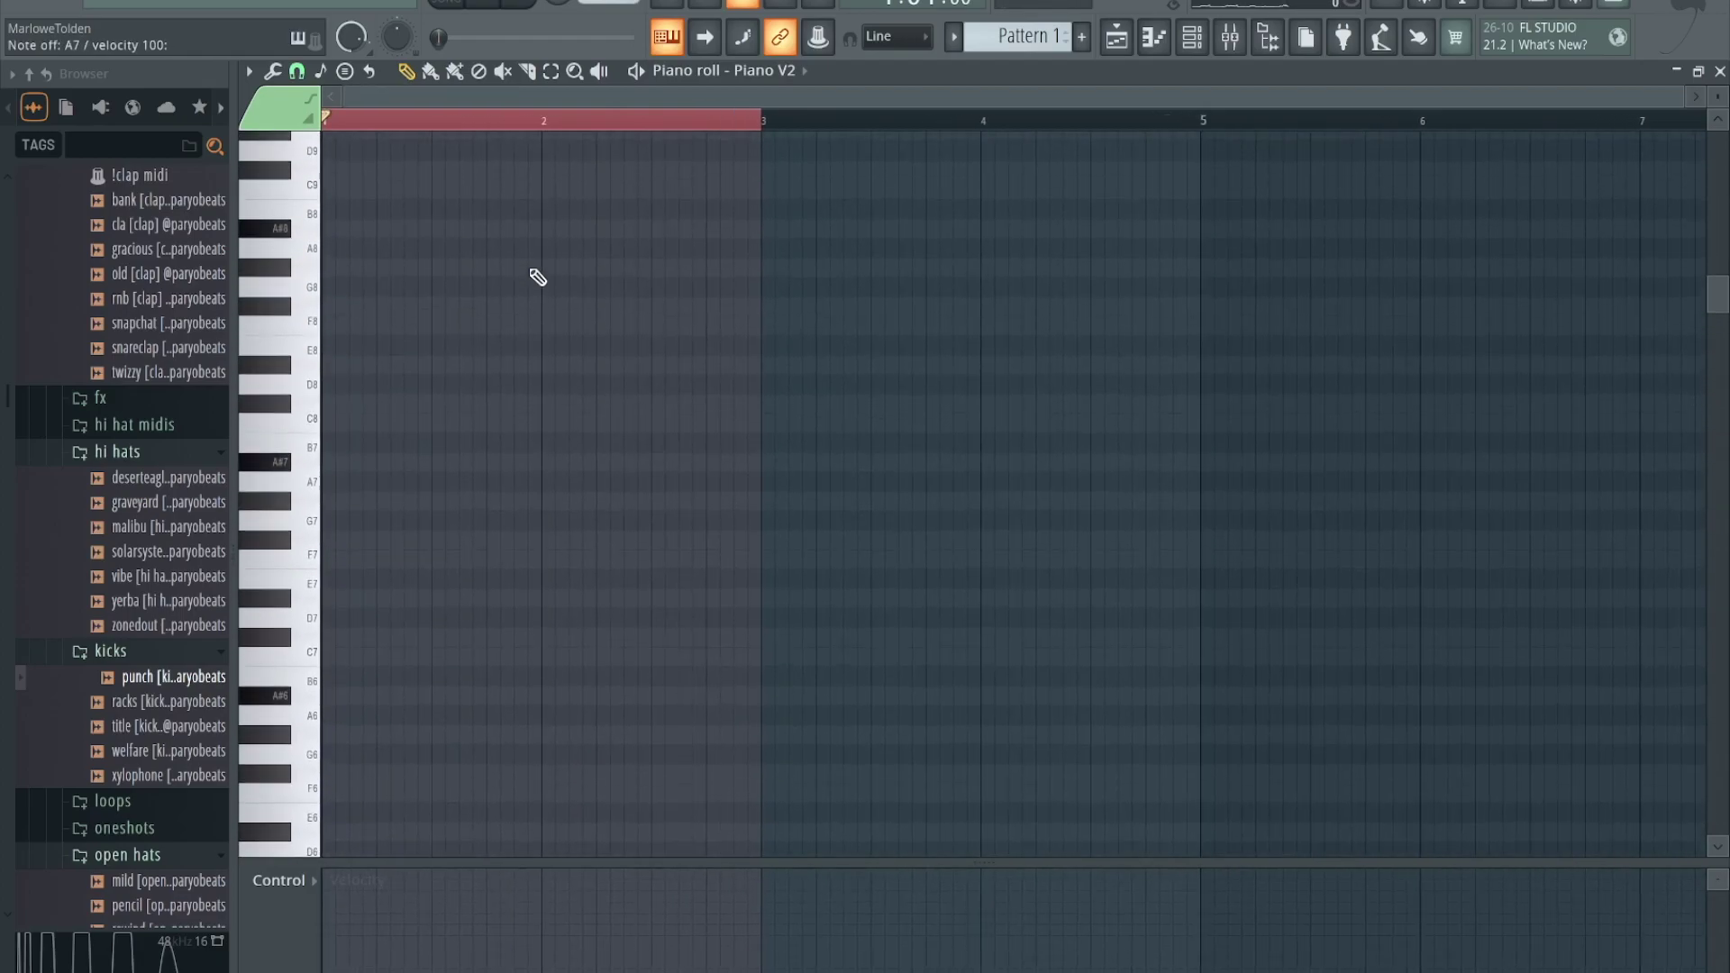
{"action": "key", "text": "j"}
{"action": "key", "text": "w"}
{"action": "key", "text": "r"}
{"action": "key", "text": "y"}
{"action": "key", "text": "q"}
{"action": "key", "text": "3"}
{"action": "key", "text": "t"}
{"action": "key", "text": "7"}
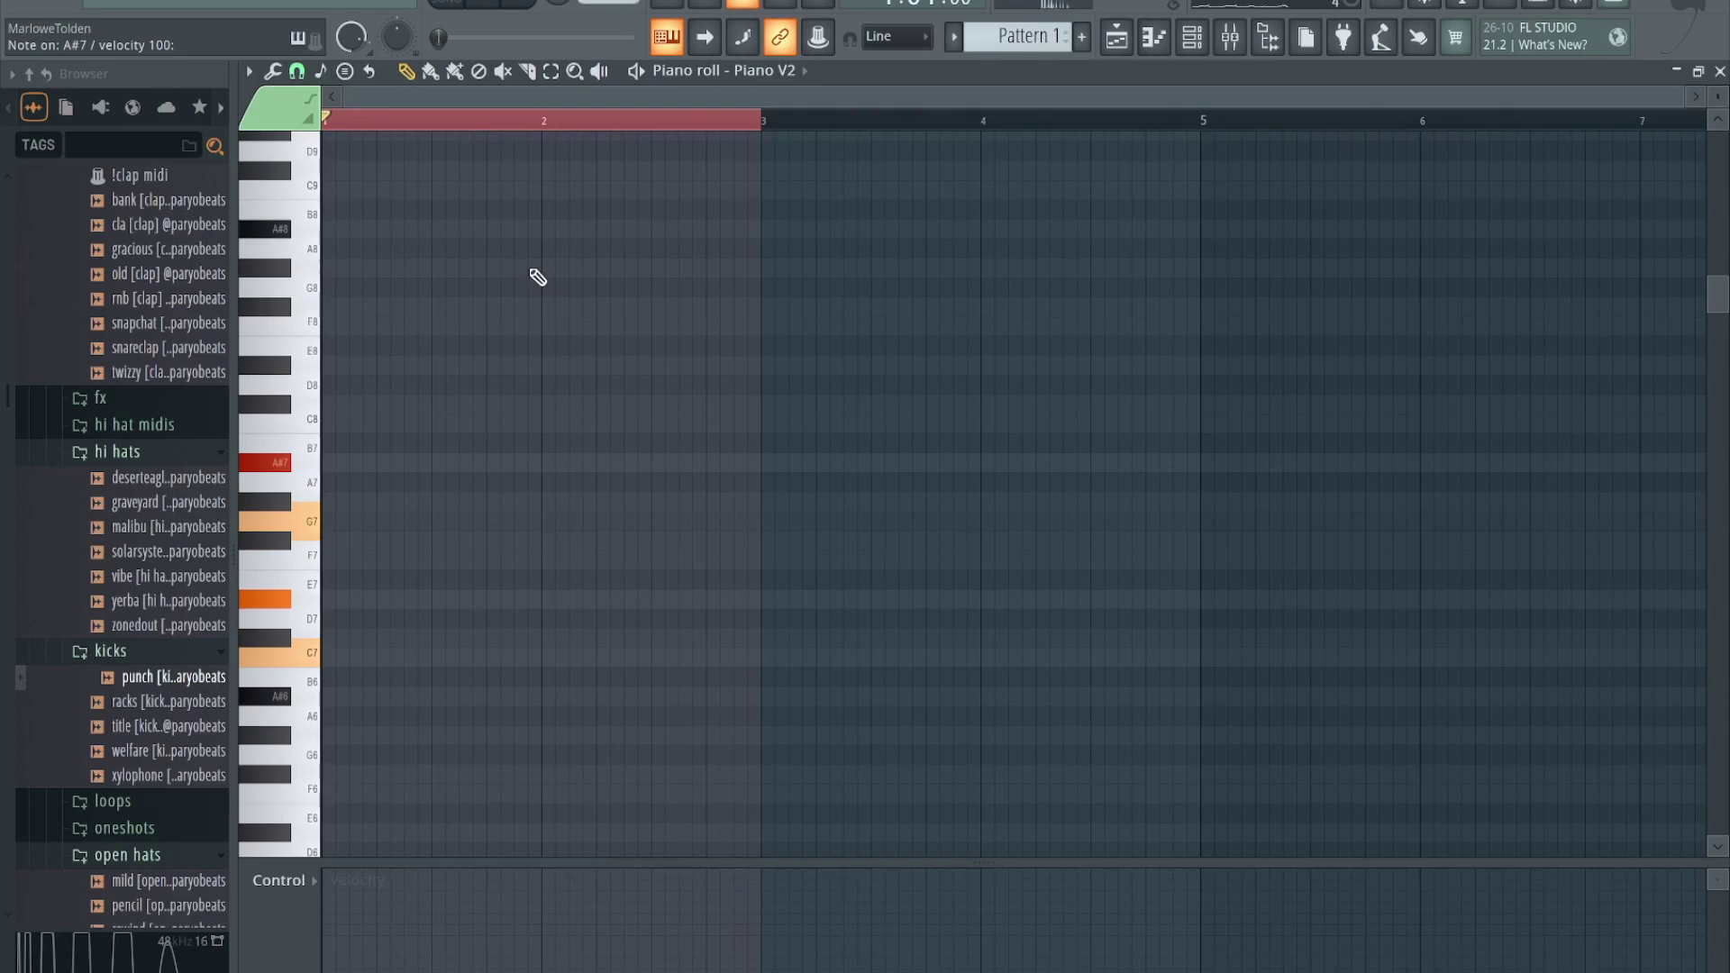
{"action": "key", "text": "w"}
{"action": "key", "text": "r"}
{"action": "key", "text": "y"}
{"action": "key", "text": "i"}
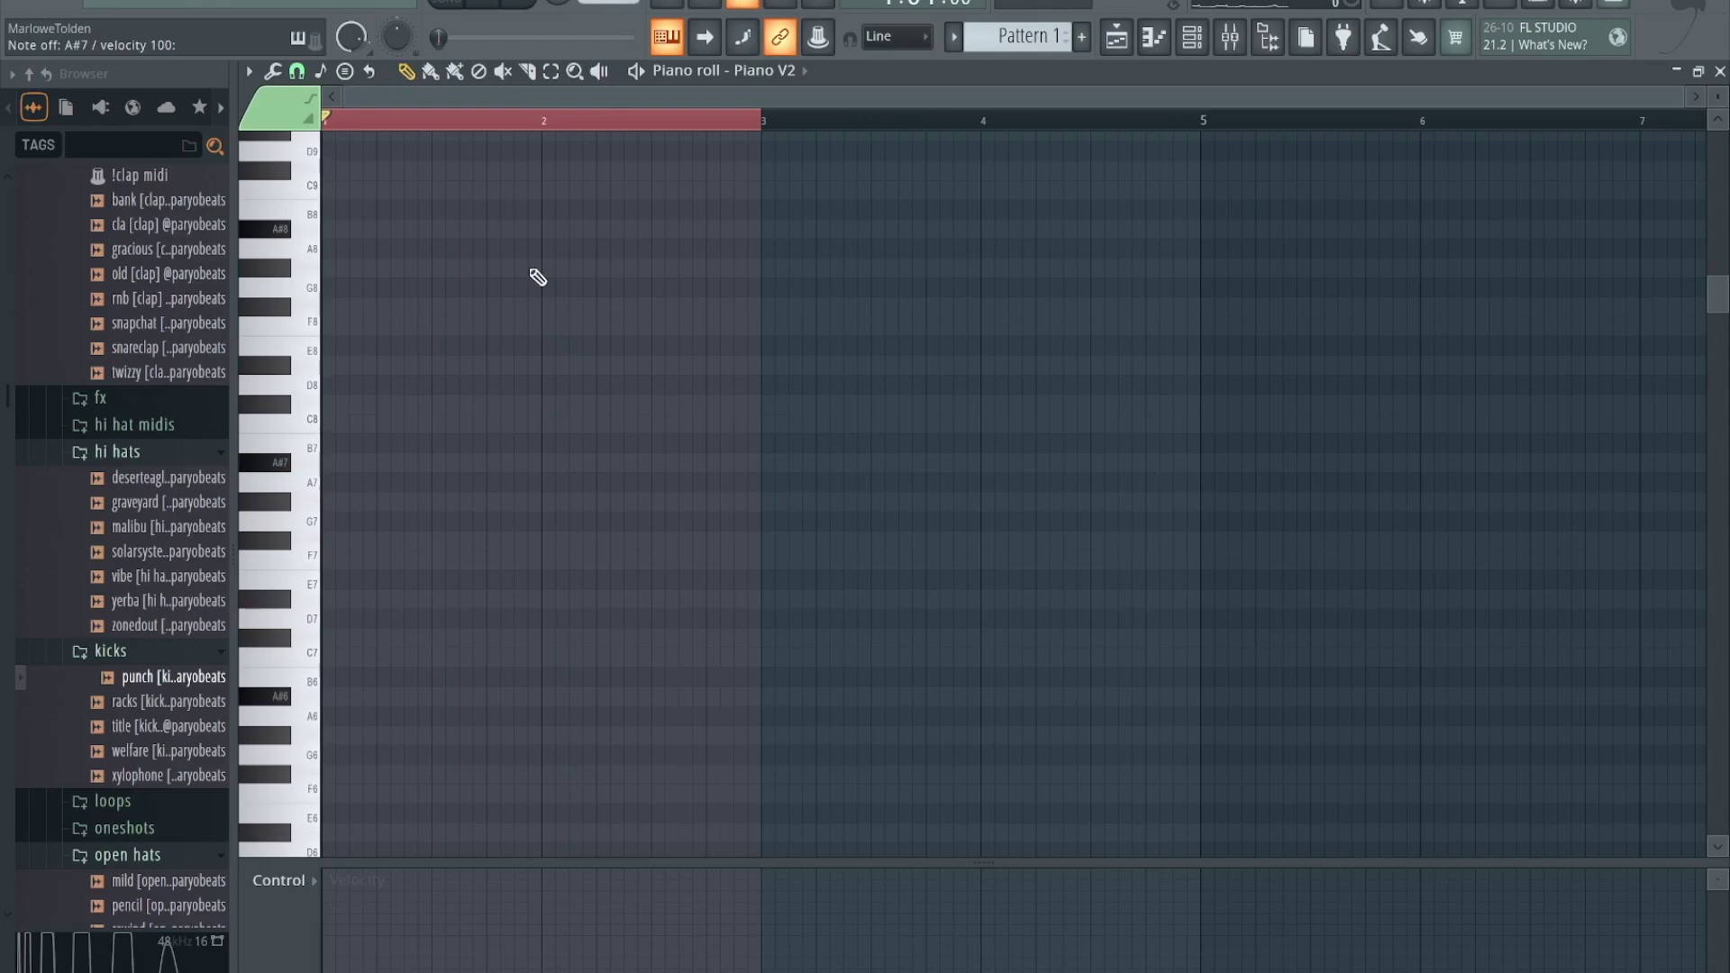
- Change the typing keyboard's layout to Minor Harmonic and play a few of its notes
{"action": "right_click", "coordinate": [675, 40]}
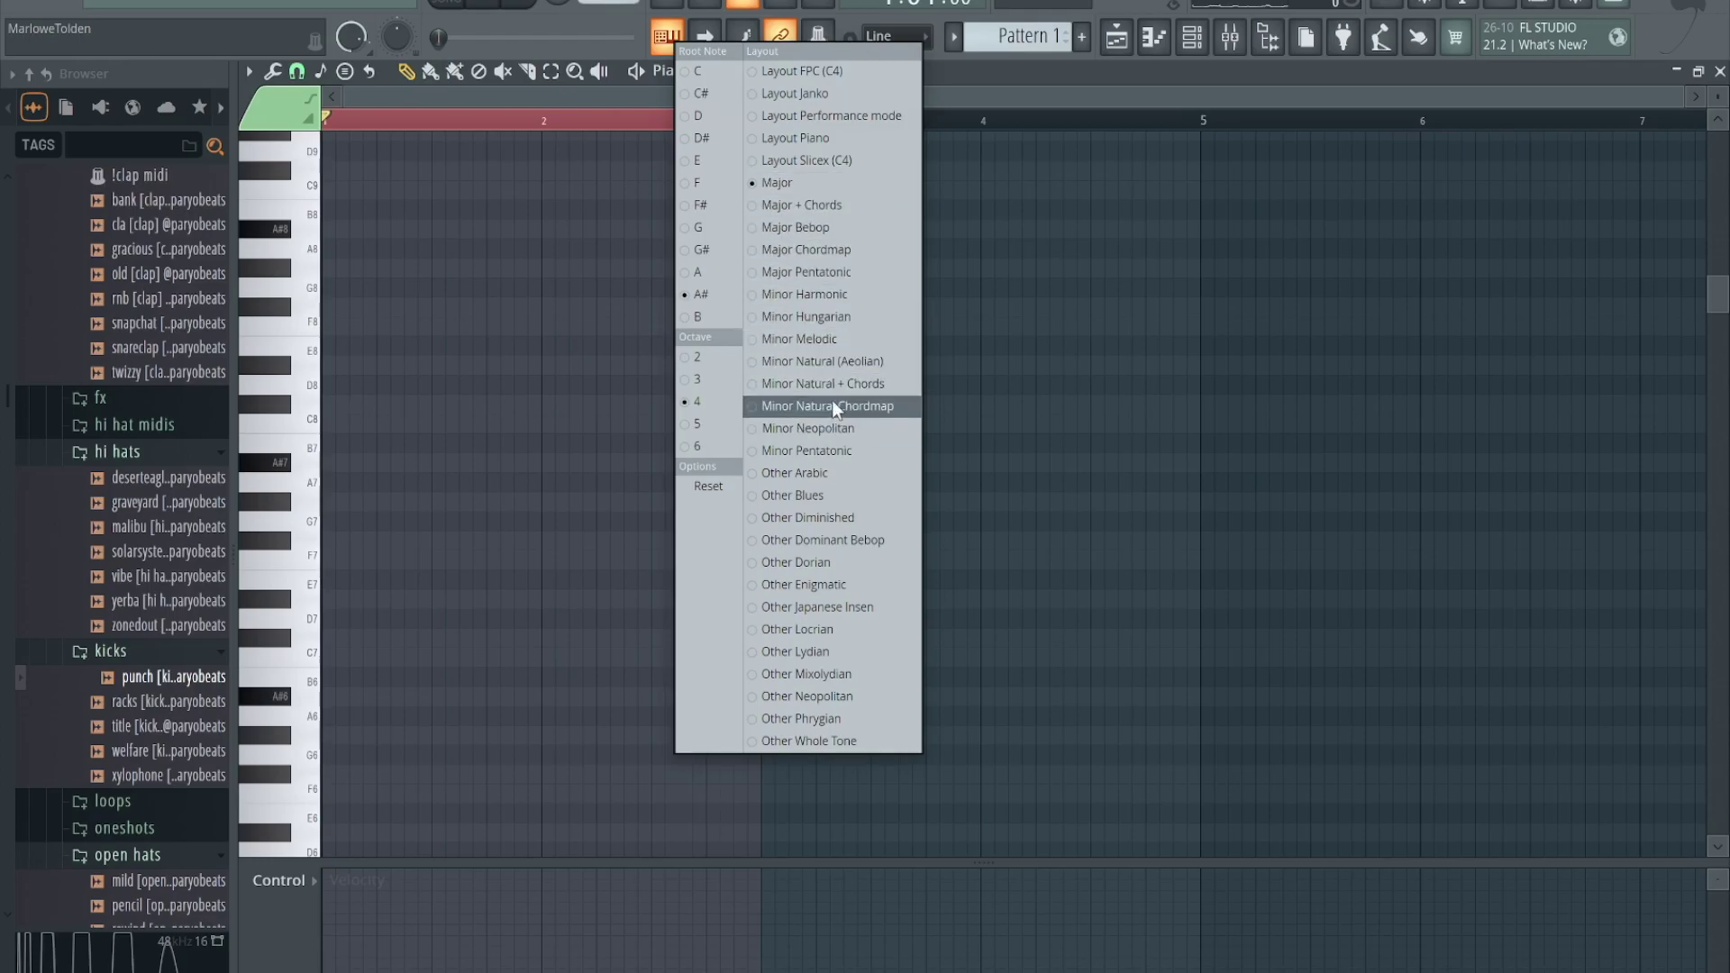
{"action": "left_click", "coordinate": [627, 363]}
{"action": "scroll", "coordinate": [626, 363], "scroll_direction": "up", "scroll_amount": 3}
{"action": "key", "text": "q"}
{"action": "key", "text": "e"}
{"action": "key", "text": "t"}
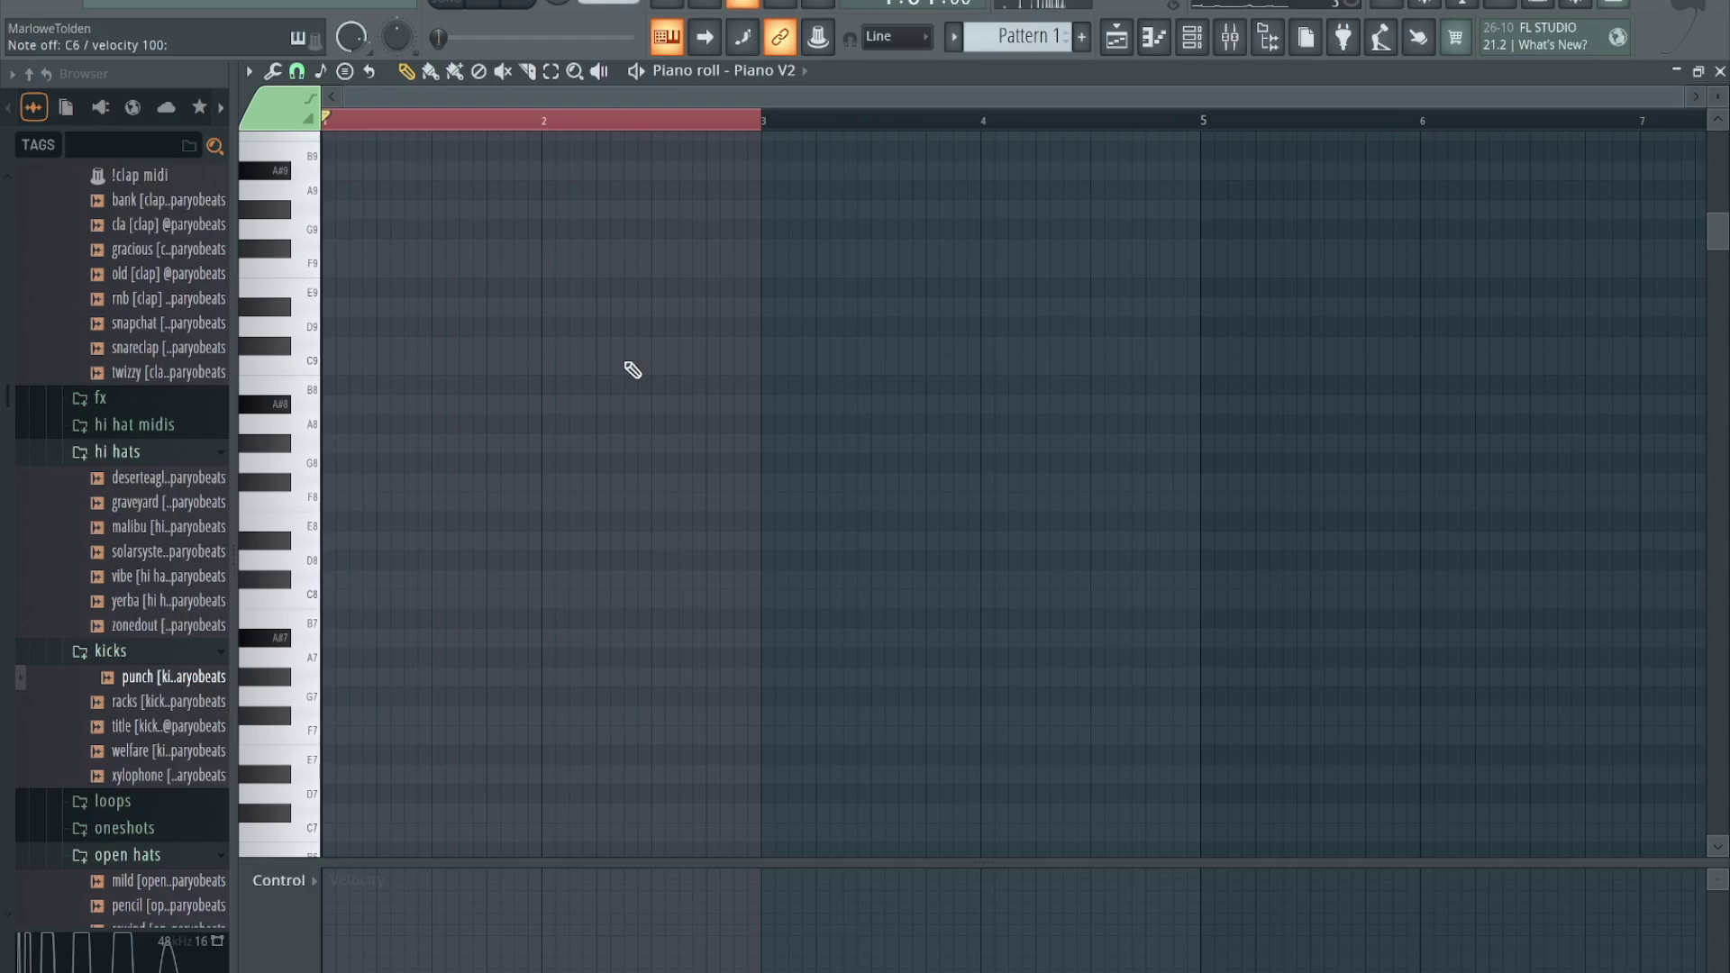
{"action": "key", "text": "g"}
{"action": "key", "text": "j"}
{"action": "key", "text": "d"}
{"action": "key", "text": "g"}
{"action": "scroll", "coordinate": [633, 370], "scroll_direction": "up", "scroll_amount": 3}
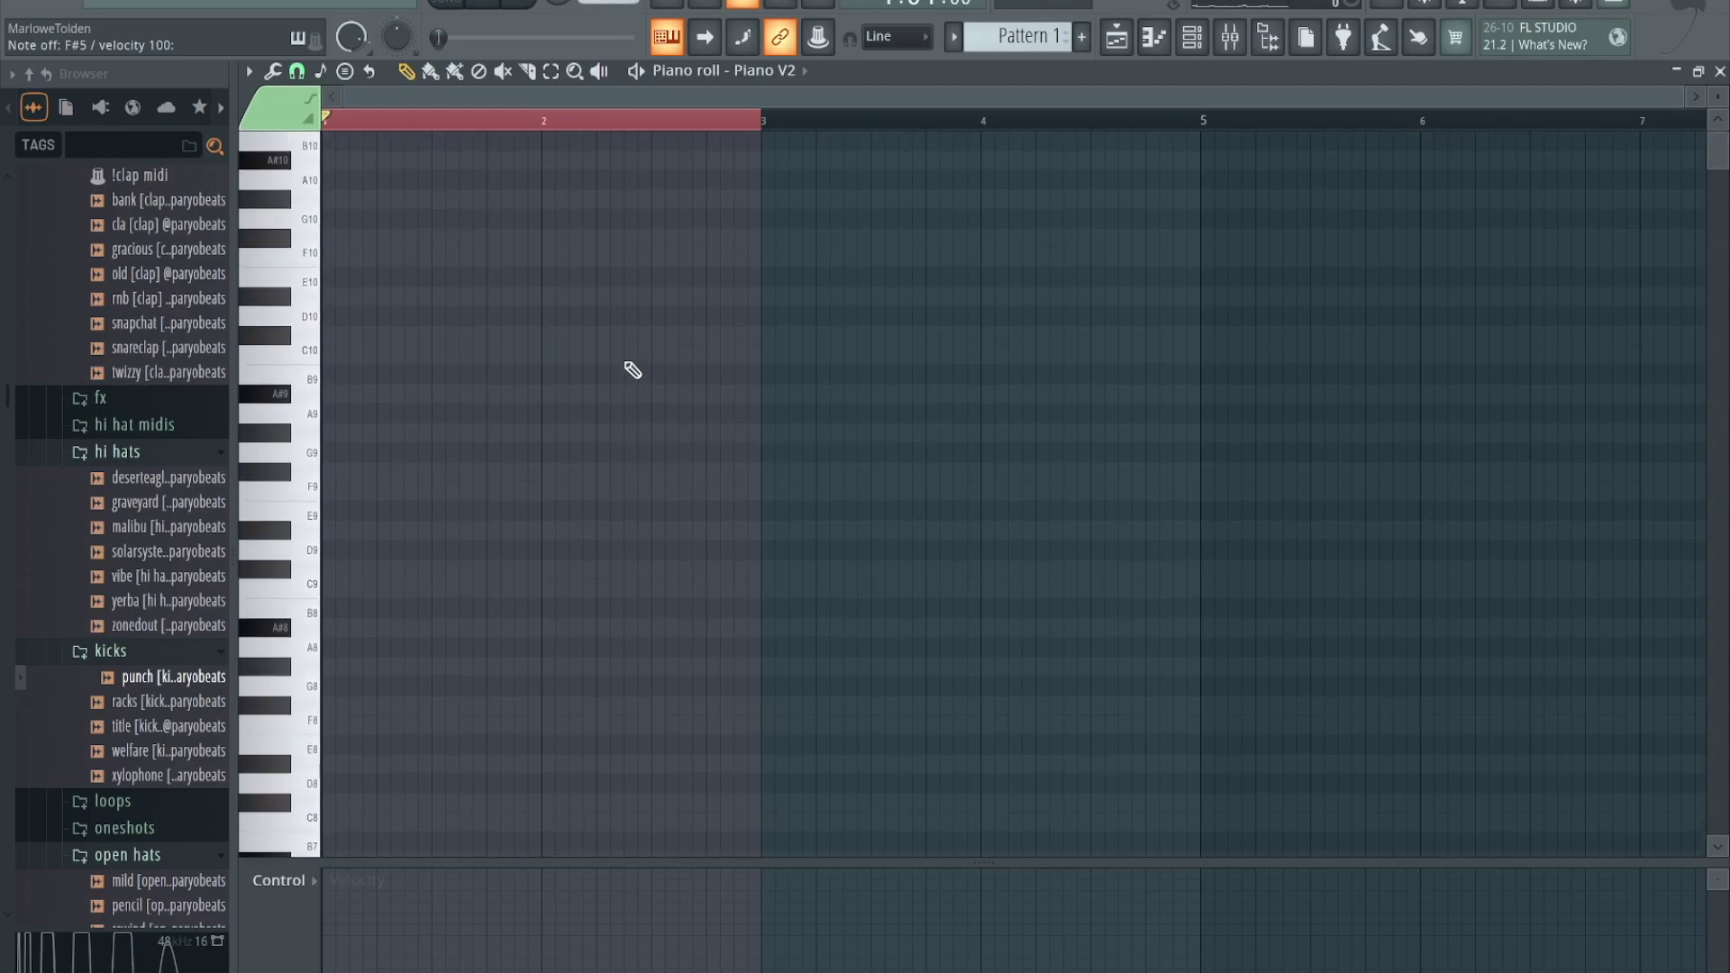
- Choose D as the typing keyboard's root note, switch it to Layout Piano, and test a couple of notes
{"action": "right_click", "coordinate": [666, 45]}
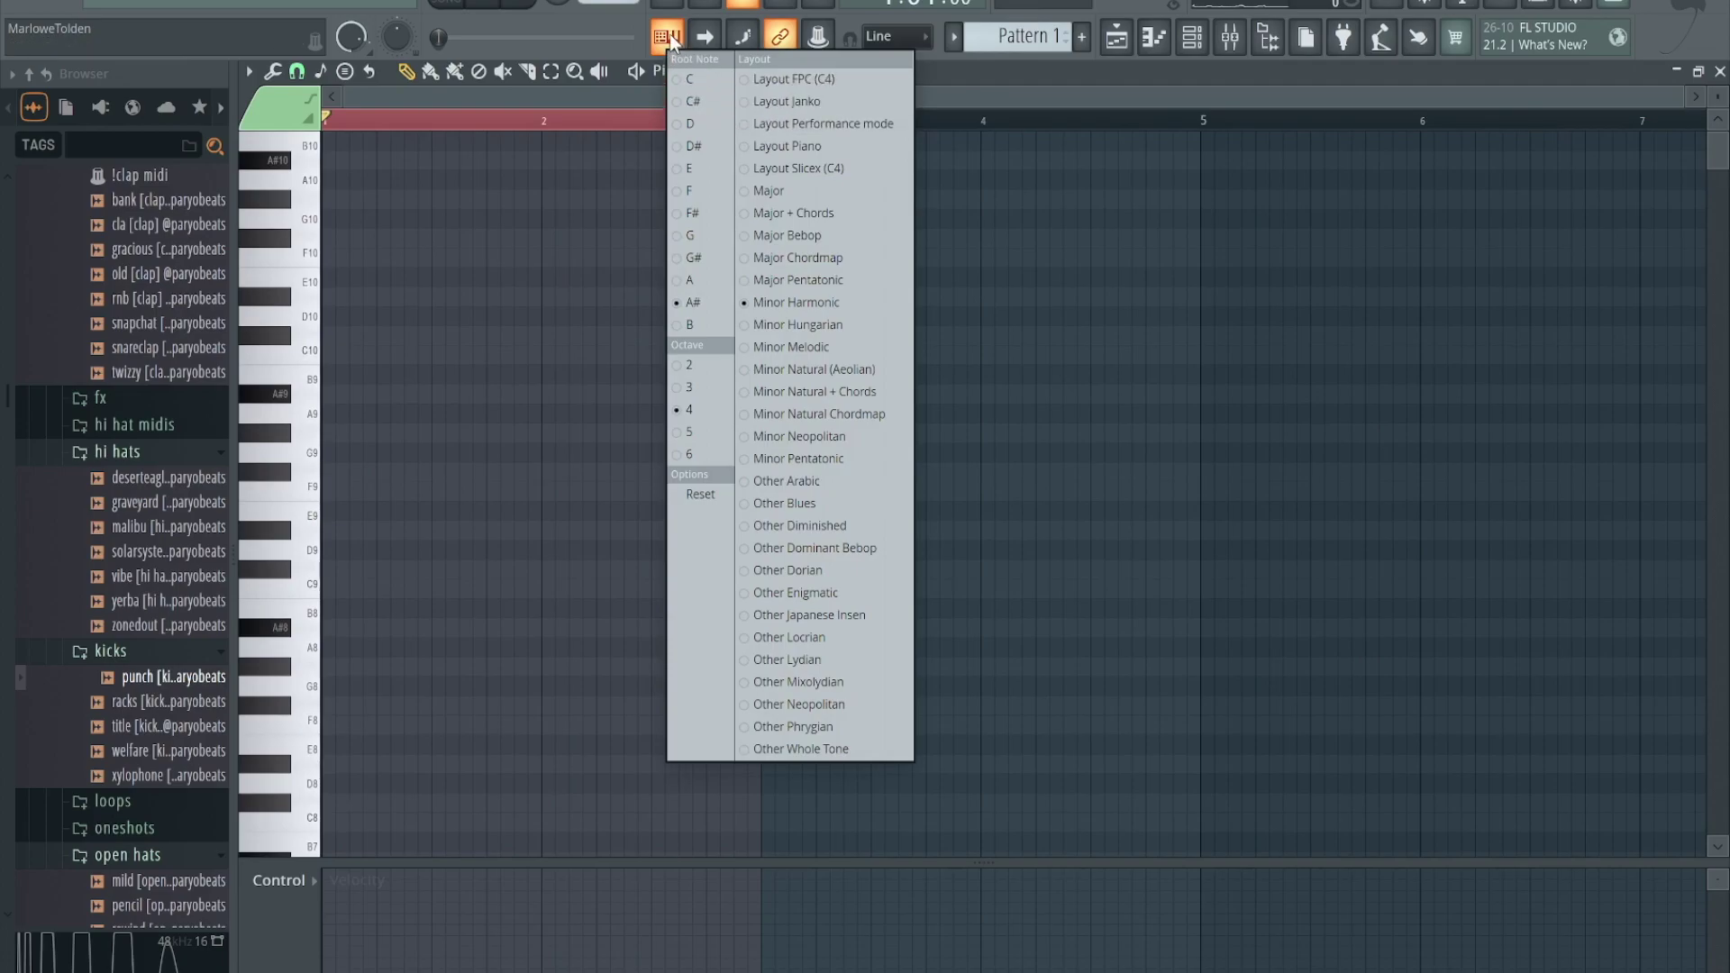
{"action": "left_click", "coordinate": [629, 74]}
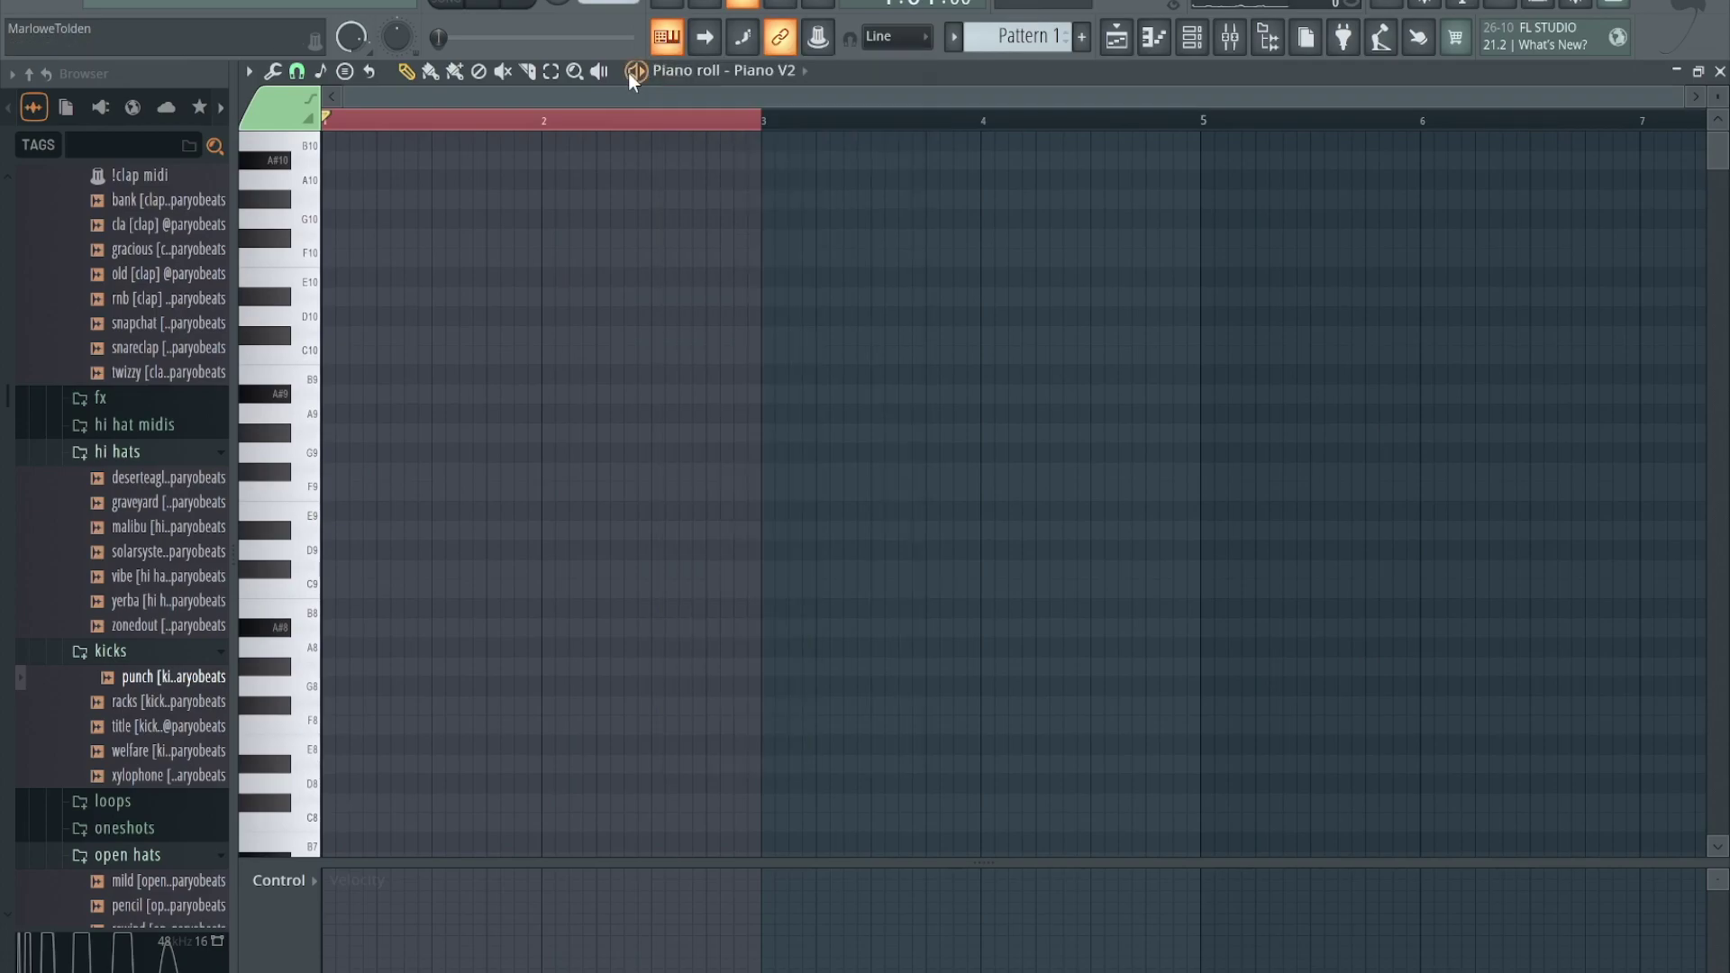
{"action": "right_click", "coordinate": [668, 41]}
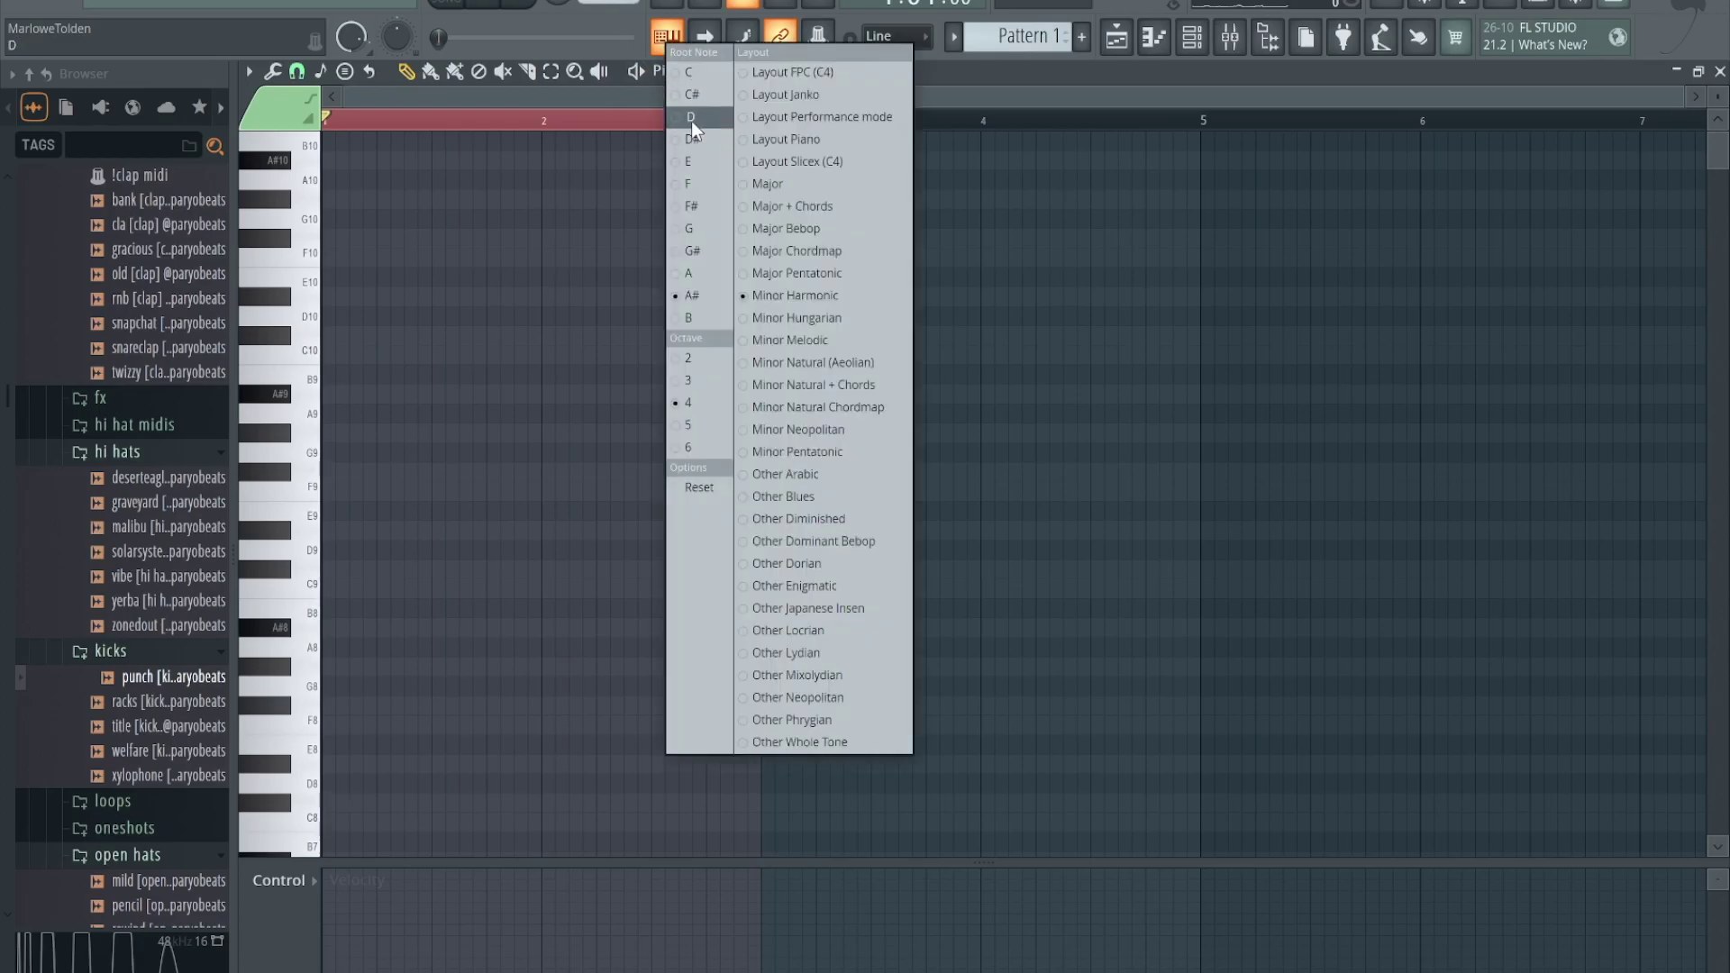
{"action": "left_click", "coordinate": [691, 118]}
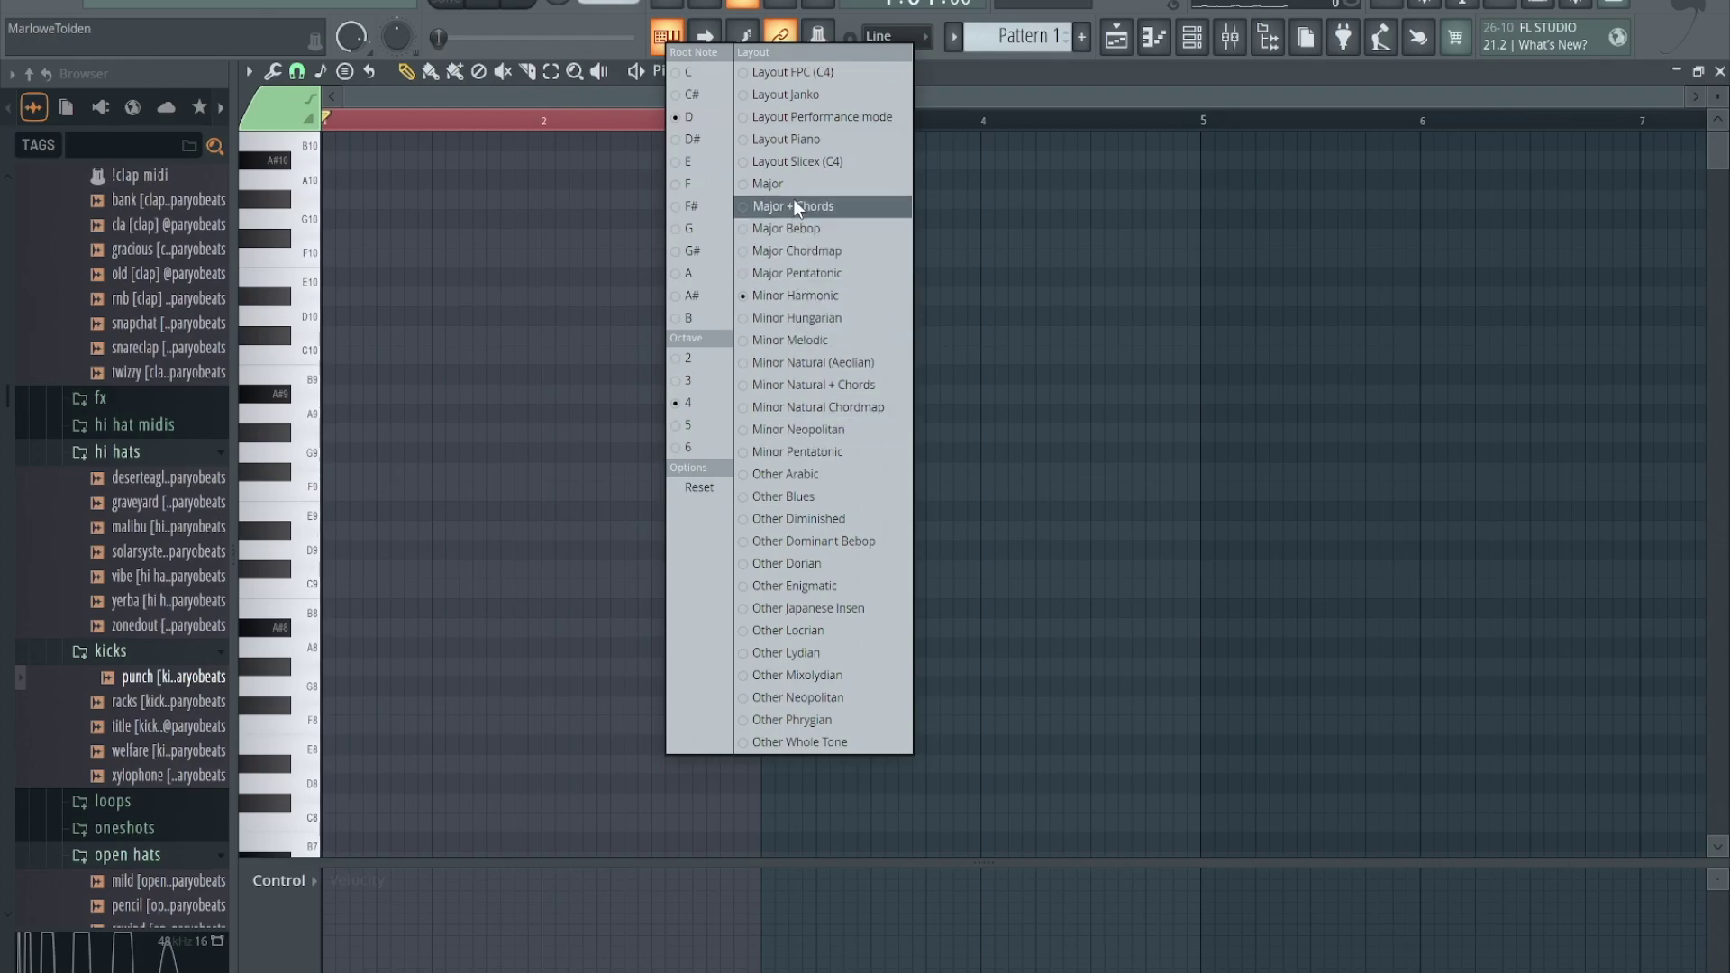
{"action": "left_click", "coordinate": [800, 141]}
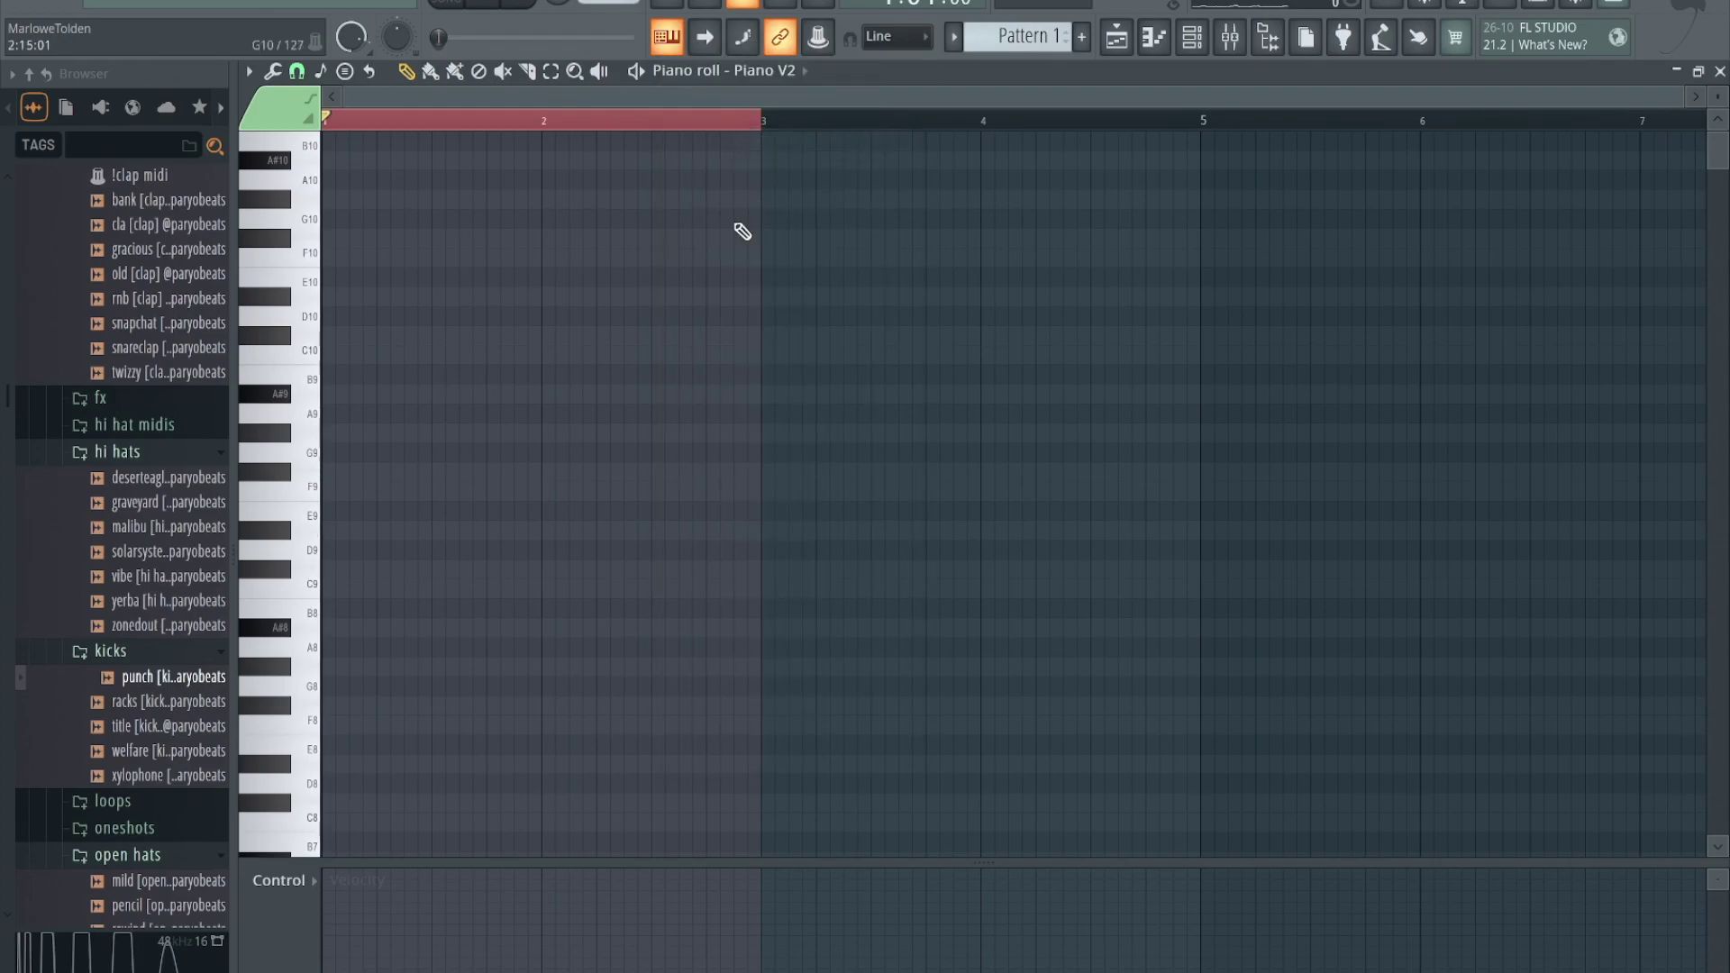
{"action": "key", "text": "w"}
{"action": "key", "text": "e"}
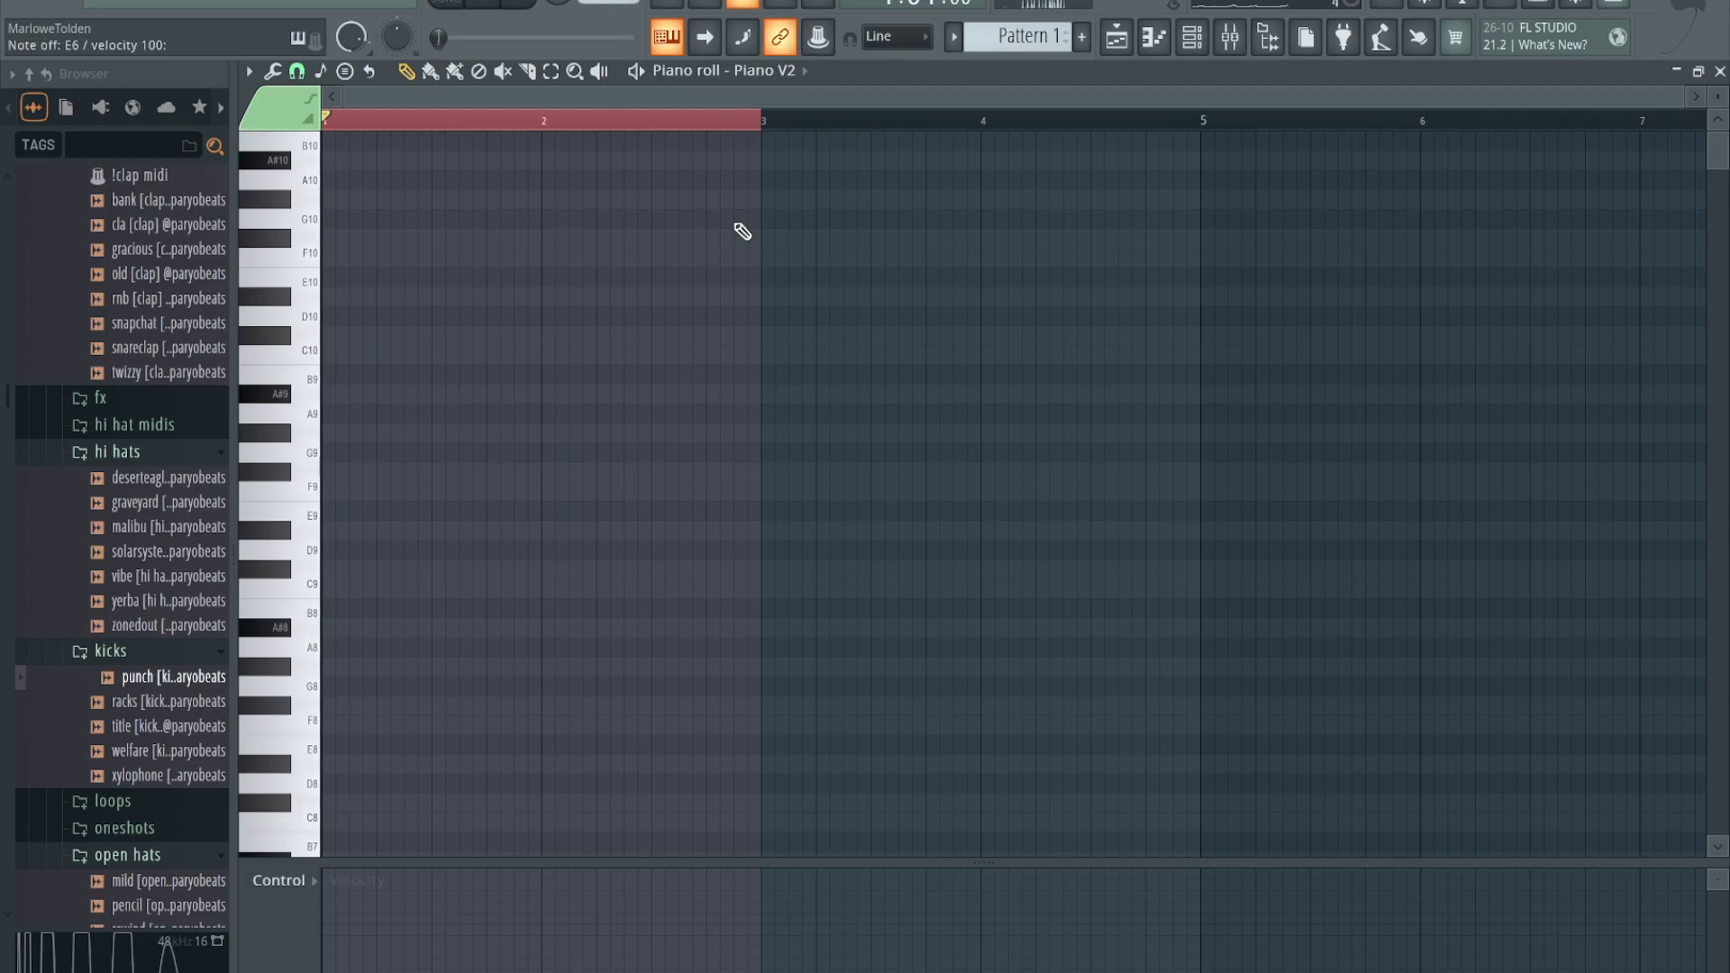
{"action": "left_click", "coordinate": [669, 42]}
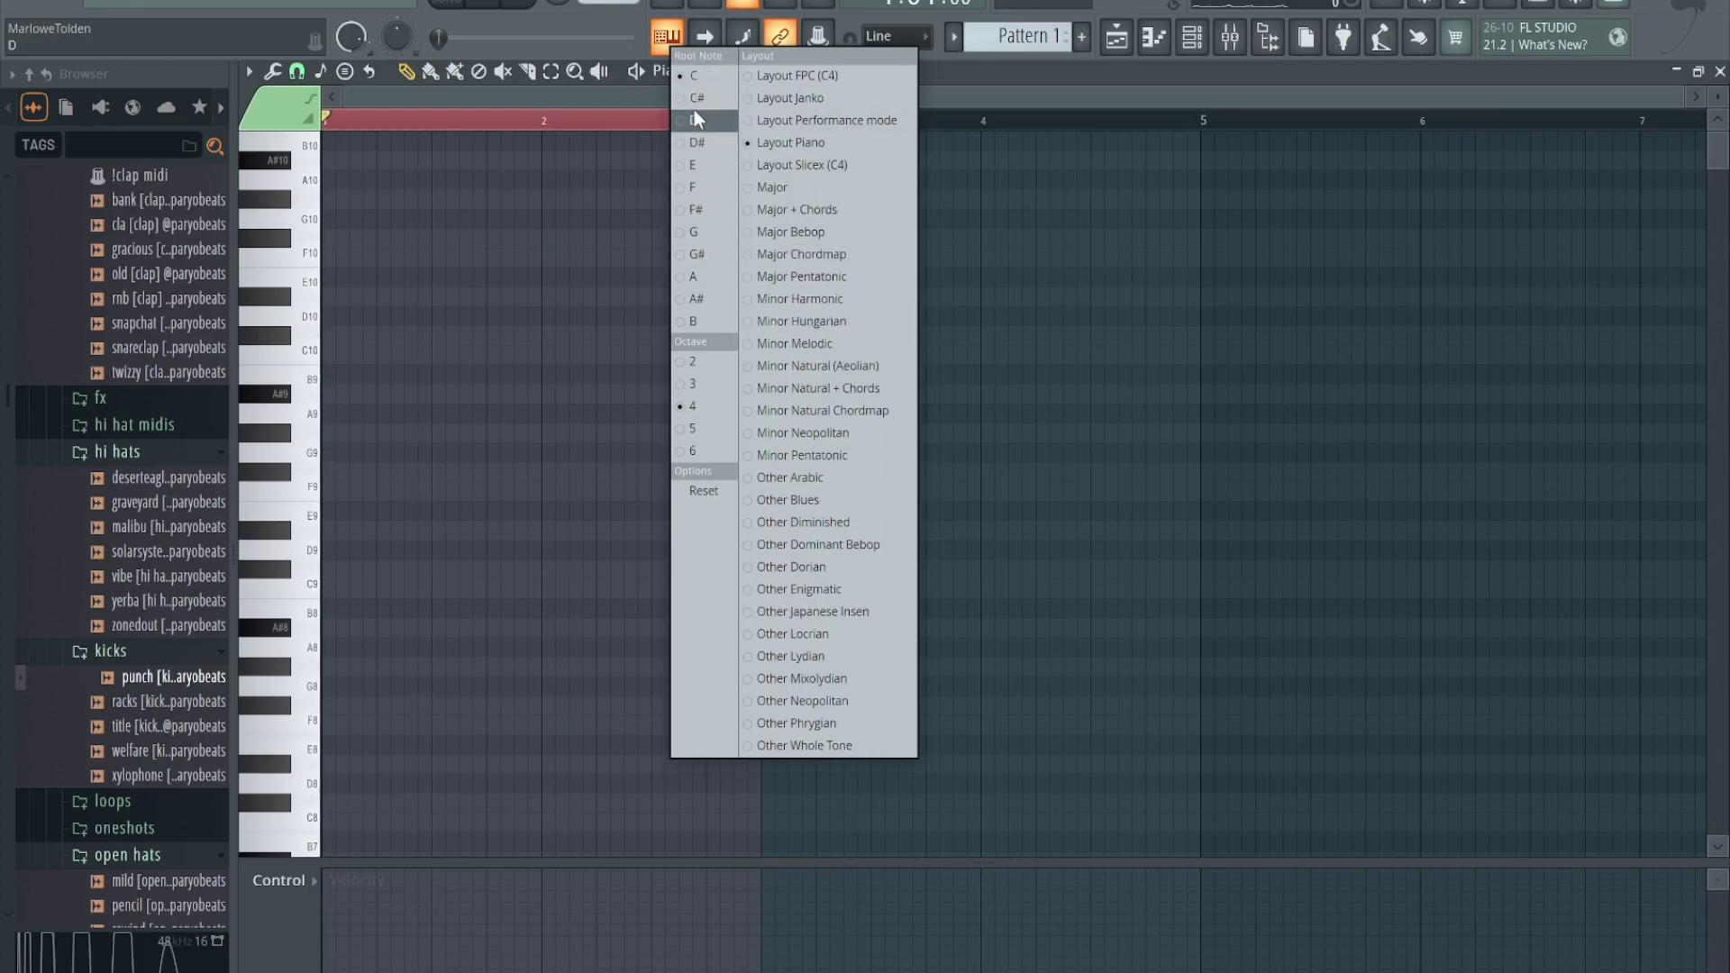
{"action": "left_click", "coordinate": [482, 100]}
- Set the piano roll's scale highlighting to root note C with the Minor Harmonic scale
{"action": "left_click", "coordinate": [249, 71]}
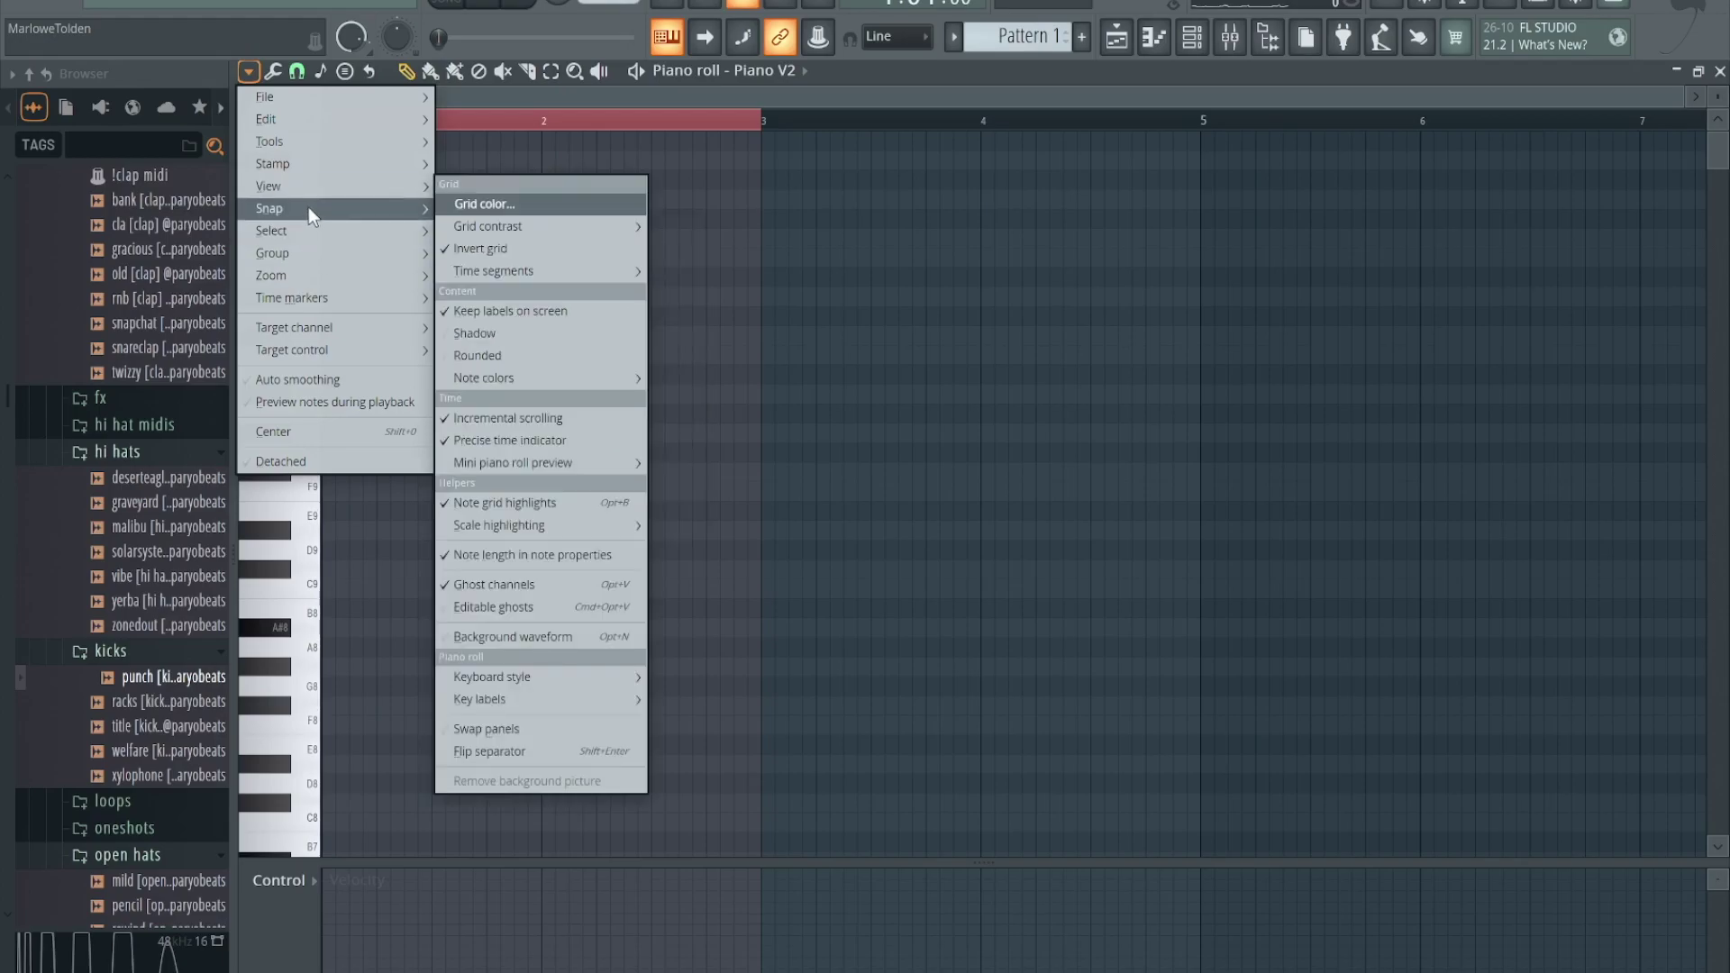
{"action": "mouse_move", "coordinate": [316, 186]}
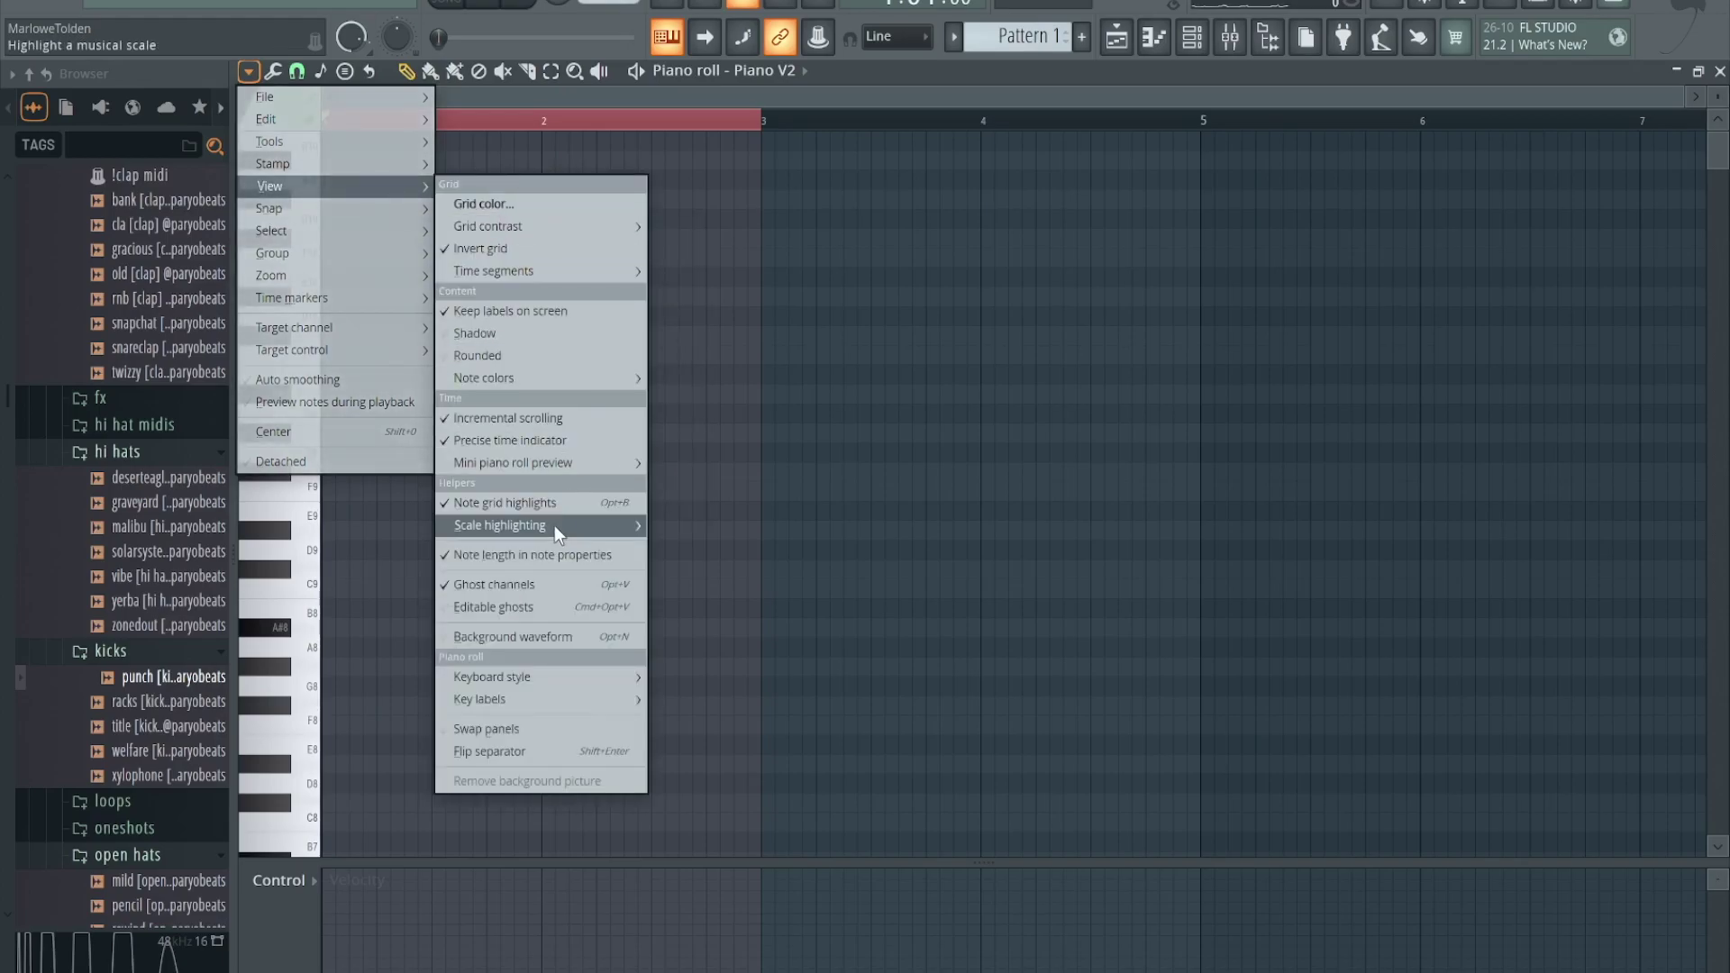
{"action": "mouse_move", "coordinate": [554, 528]}
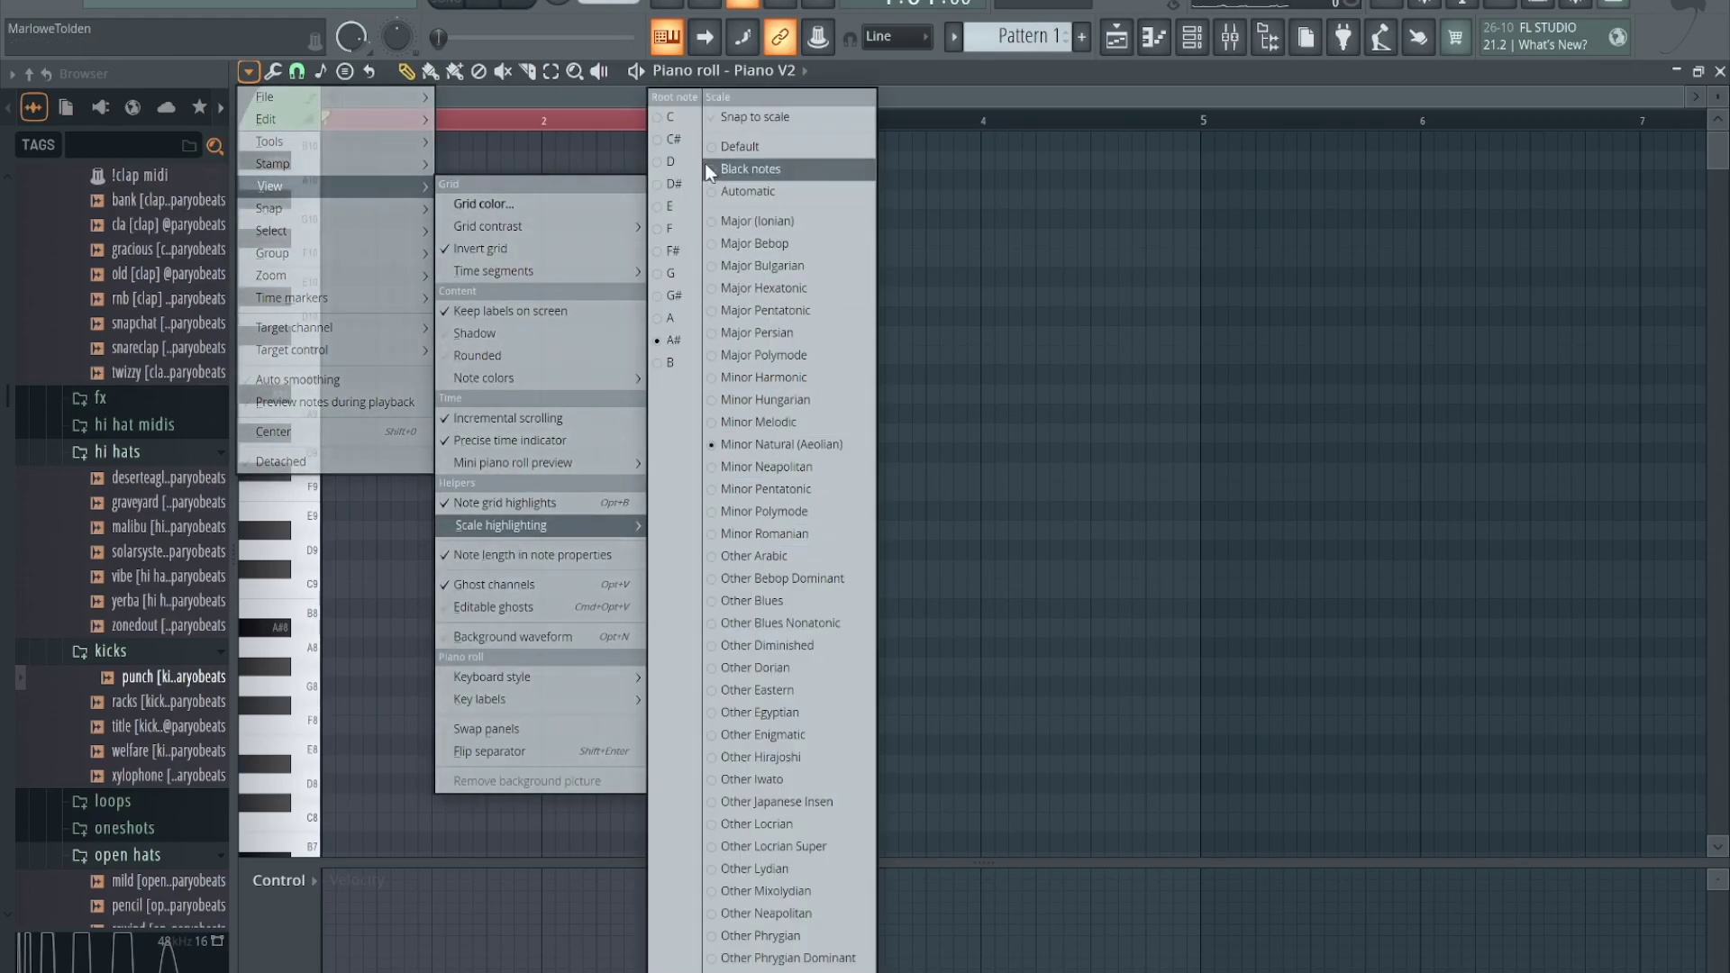
{"action": "left_click", "coordinate": [672, 121]}
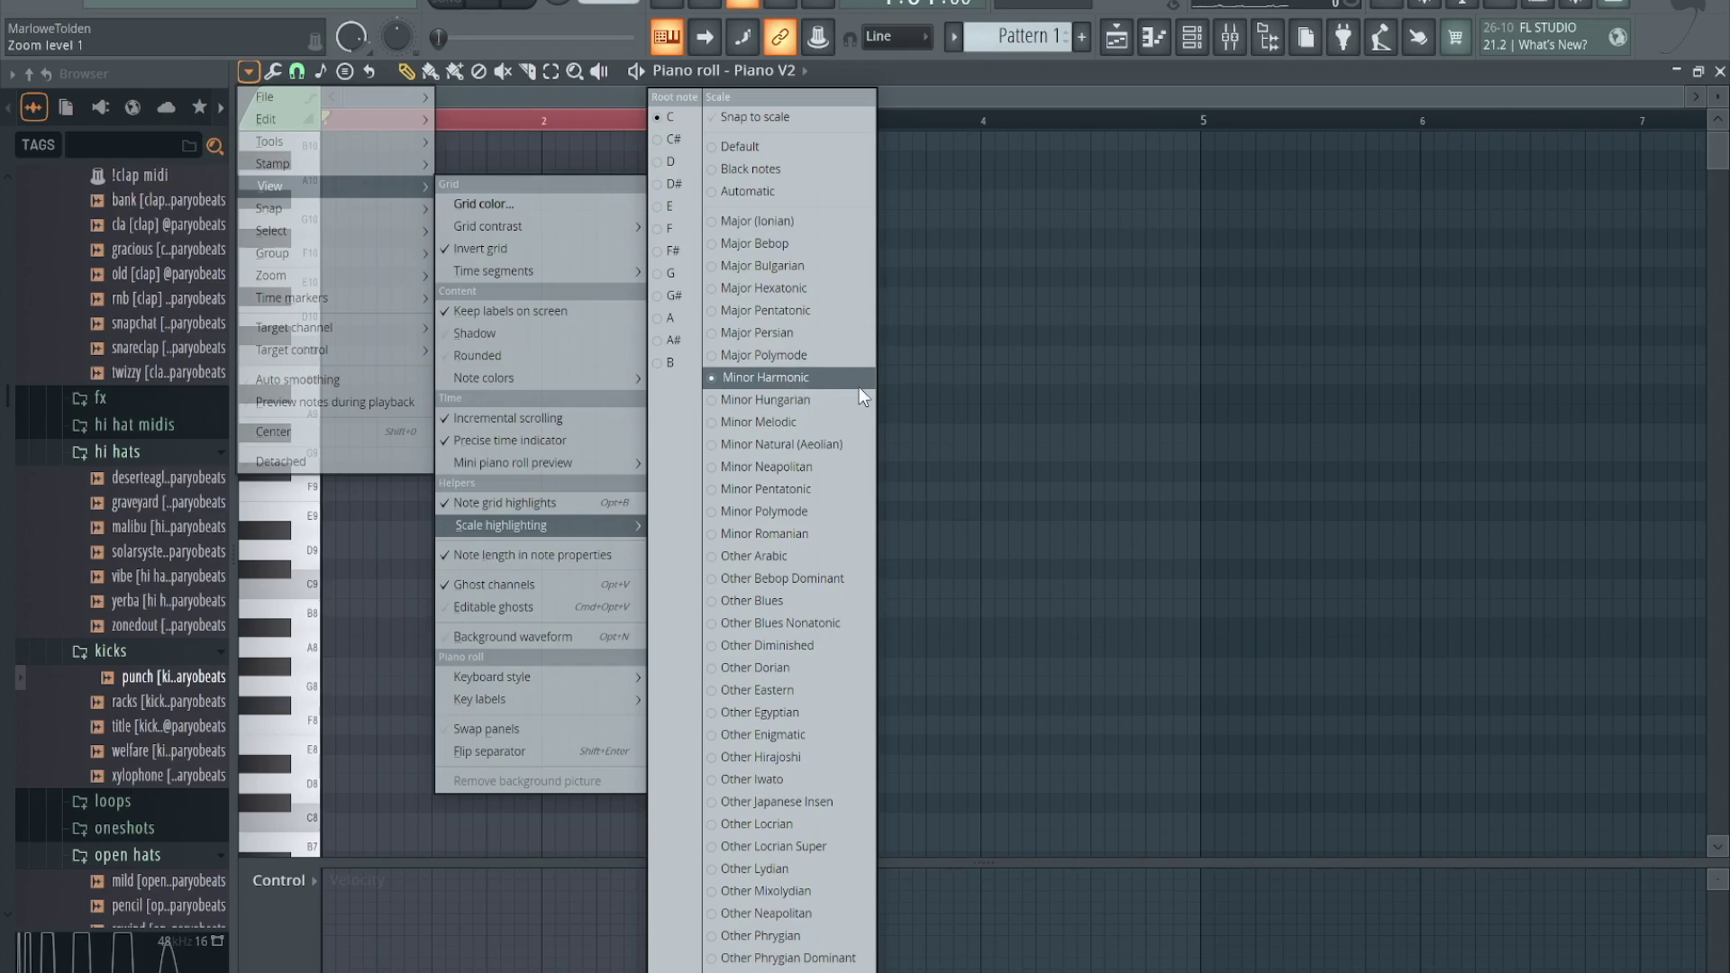
{"action": "left_click", "coordinate": [932, 400]}
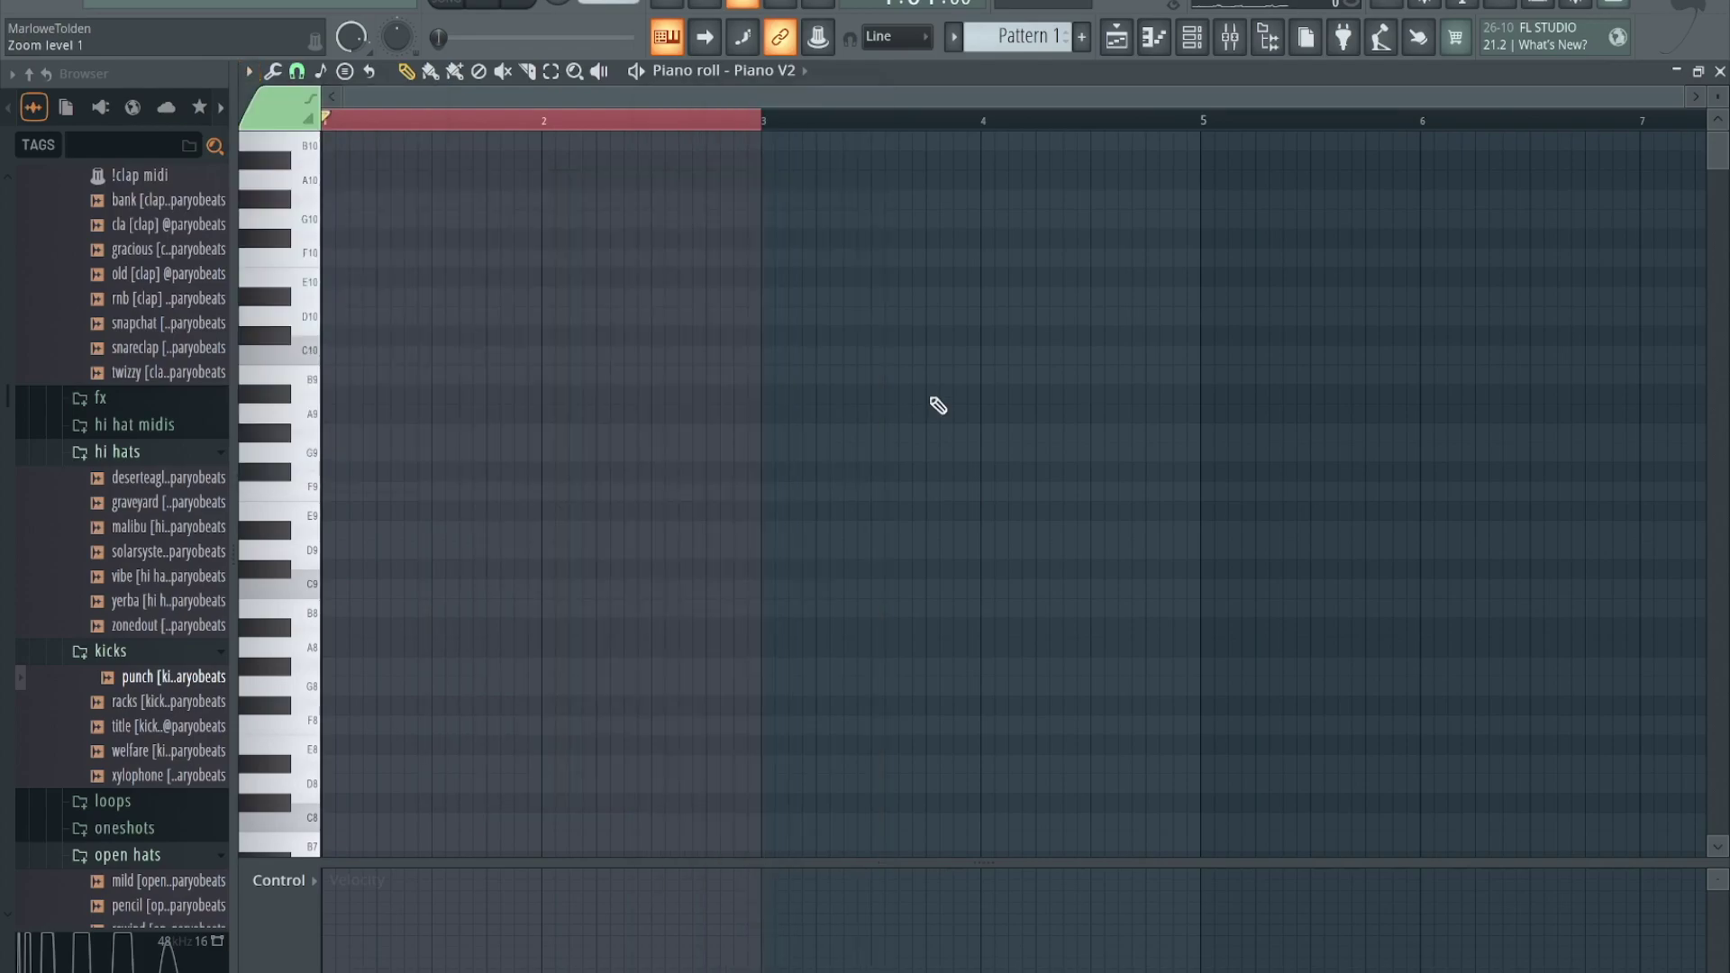
- Switch the typing keyboard to the Minor Harmonic layout with root note C and play its scale upward to C6
{"action": "right_click", "coordinate": [670, 49]}
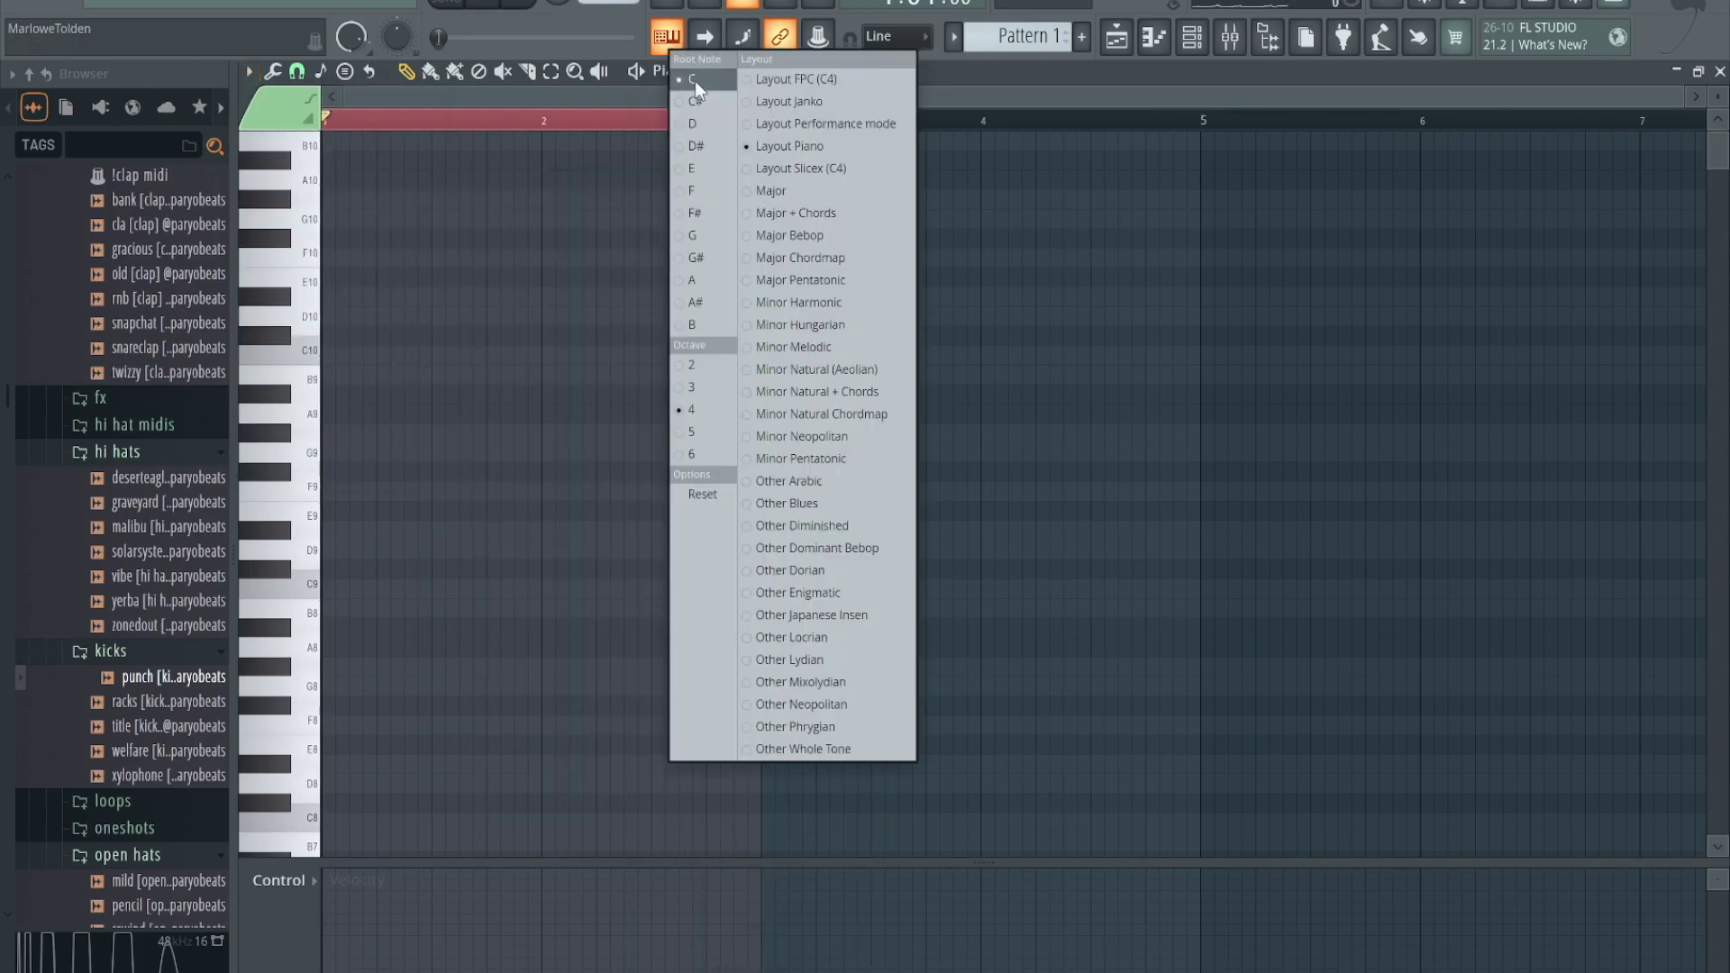
{"action": "left_click", "coordinate": [802, 302]}
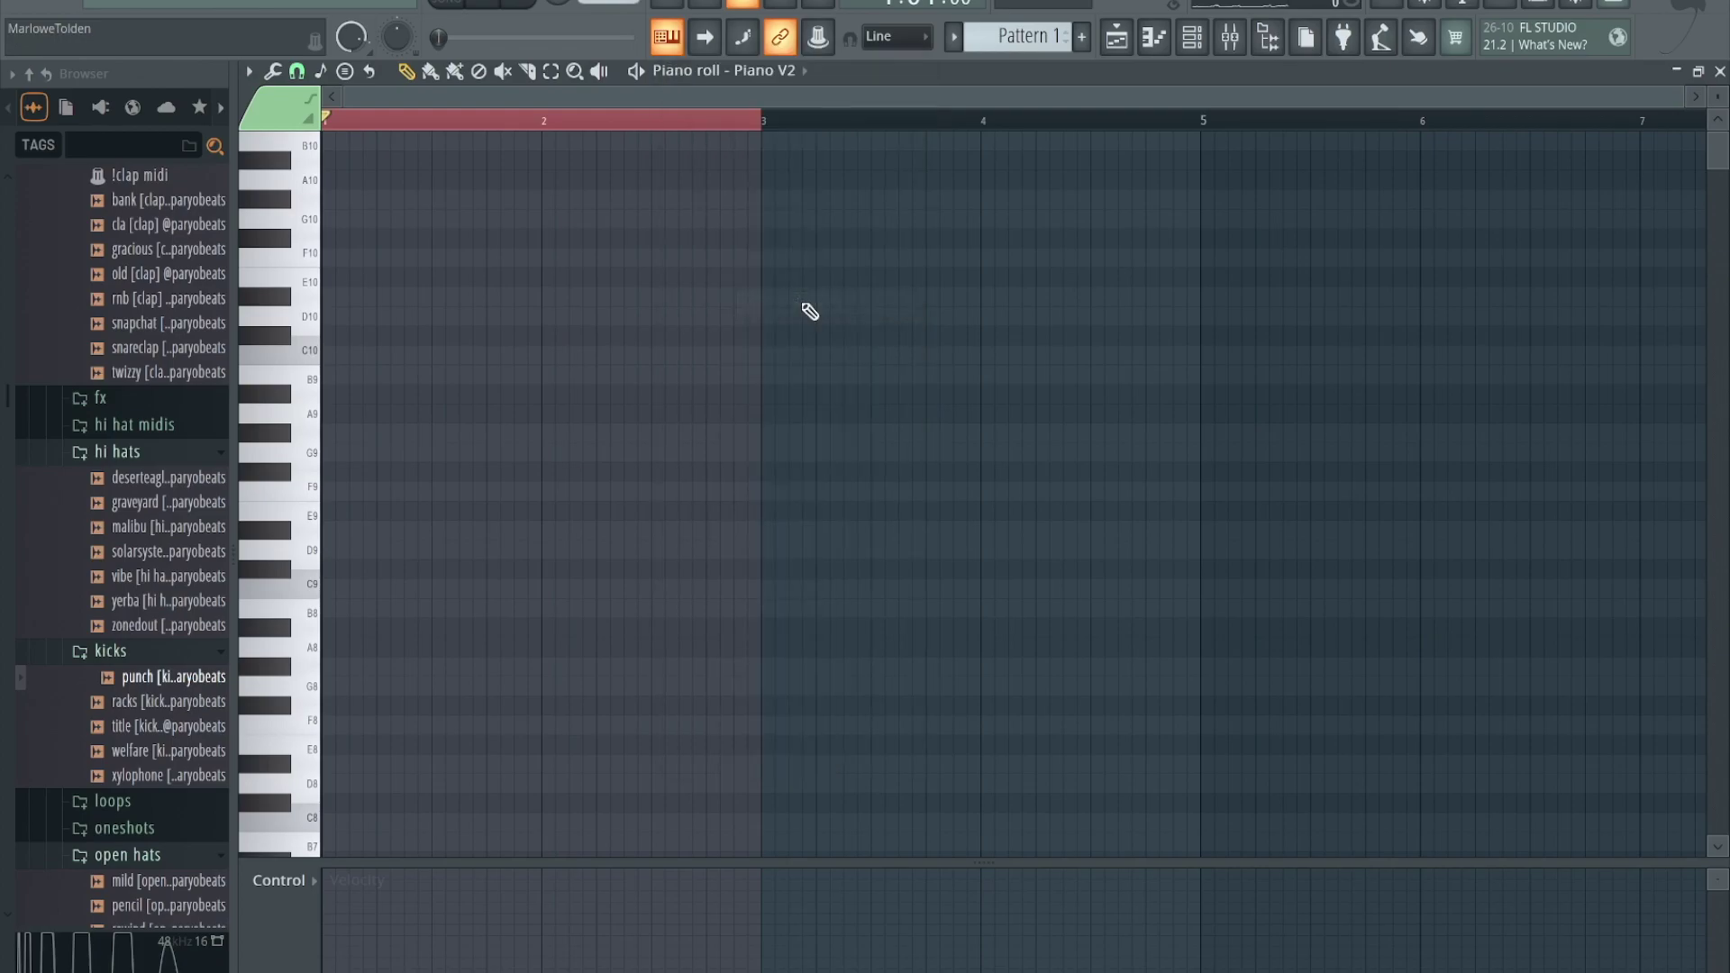
{"action": "key", "text": "z"}
{"action": "key", "text": "x"}
{"action": "key", "text": "c"}
{"action": "key", "text": "v"}
{"action": "key", "text": "b"}
{"action": "key", "text": "n"}
{"action": "key", "text": "m"}
{"action": "key", "text": "comma"}
- Play two chords in the upper octave of the C Minor Harmonic layout, including C6–F6–G#6–C7
{"action": "scroll", "coordinate": [810, 312], "scroll_direction": "down", "scroll_amount": 2}
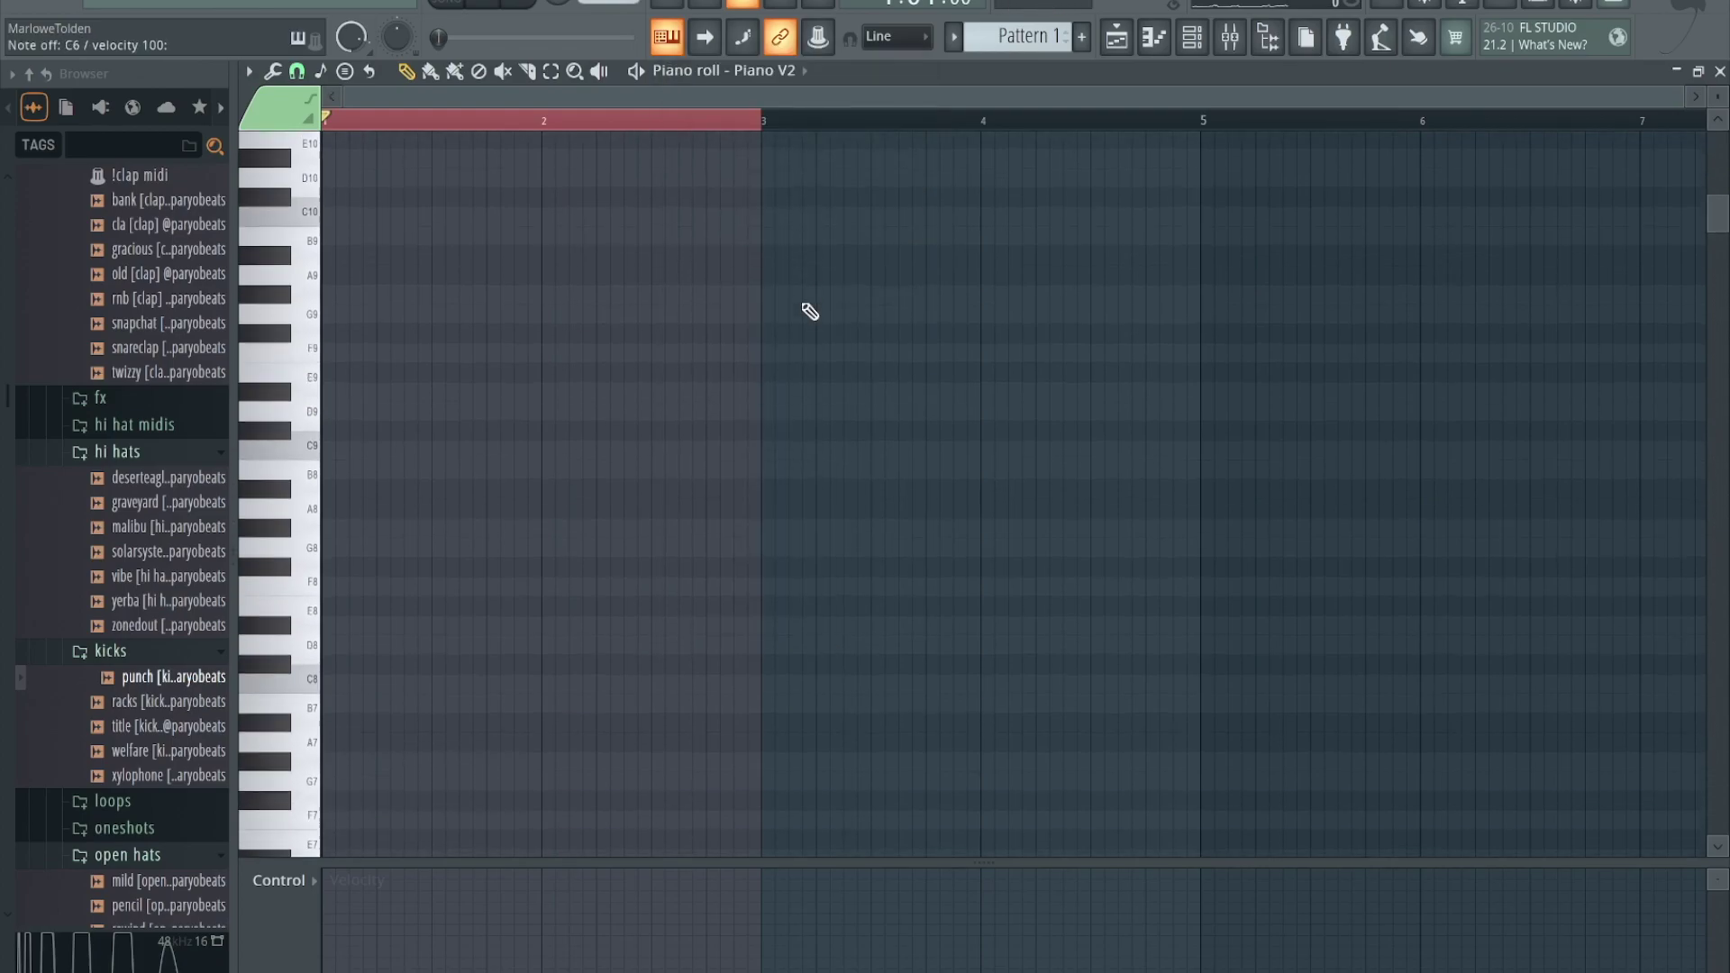
{"action": "scroll", "coordinate": [810, 312], "scroll_direction": "down", "scroll_amount": 4}
{"action": "key", "text": "q"}
{"action": "key", "text": "q"}
{"action": "key", "text": "r"}
{"action": "key", "text": "y"}
{"action": "key", "text": "i"}
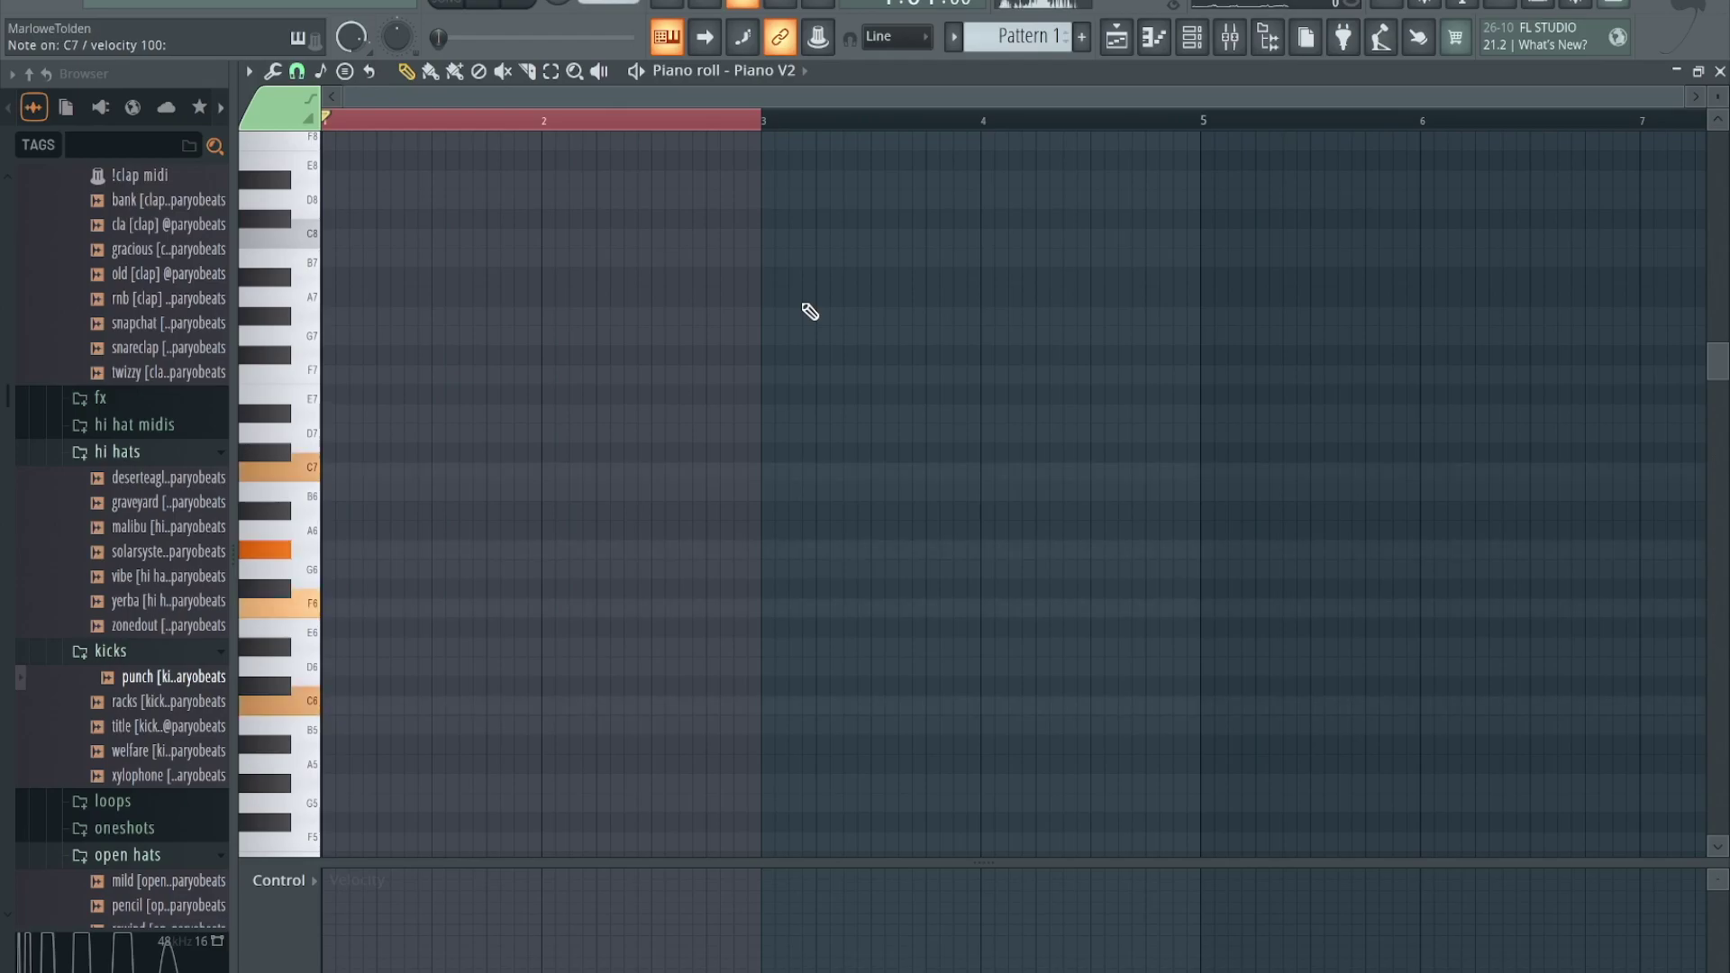
{"action": "key", "text": "w"}
{"action": "key", "text": "t"}
{"action": "key", "text": "u"}
{"action": "key", "text": "o"}
- Play a run of single Minor Harmonic notes from D#6 upward, then back down through G6 and D6 to C6
{"action": "key", "text": "e"}
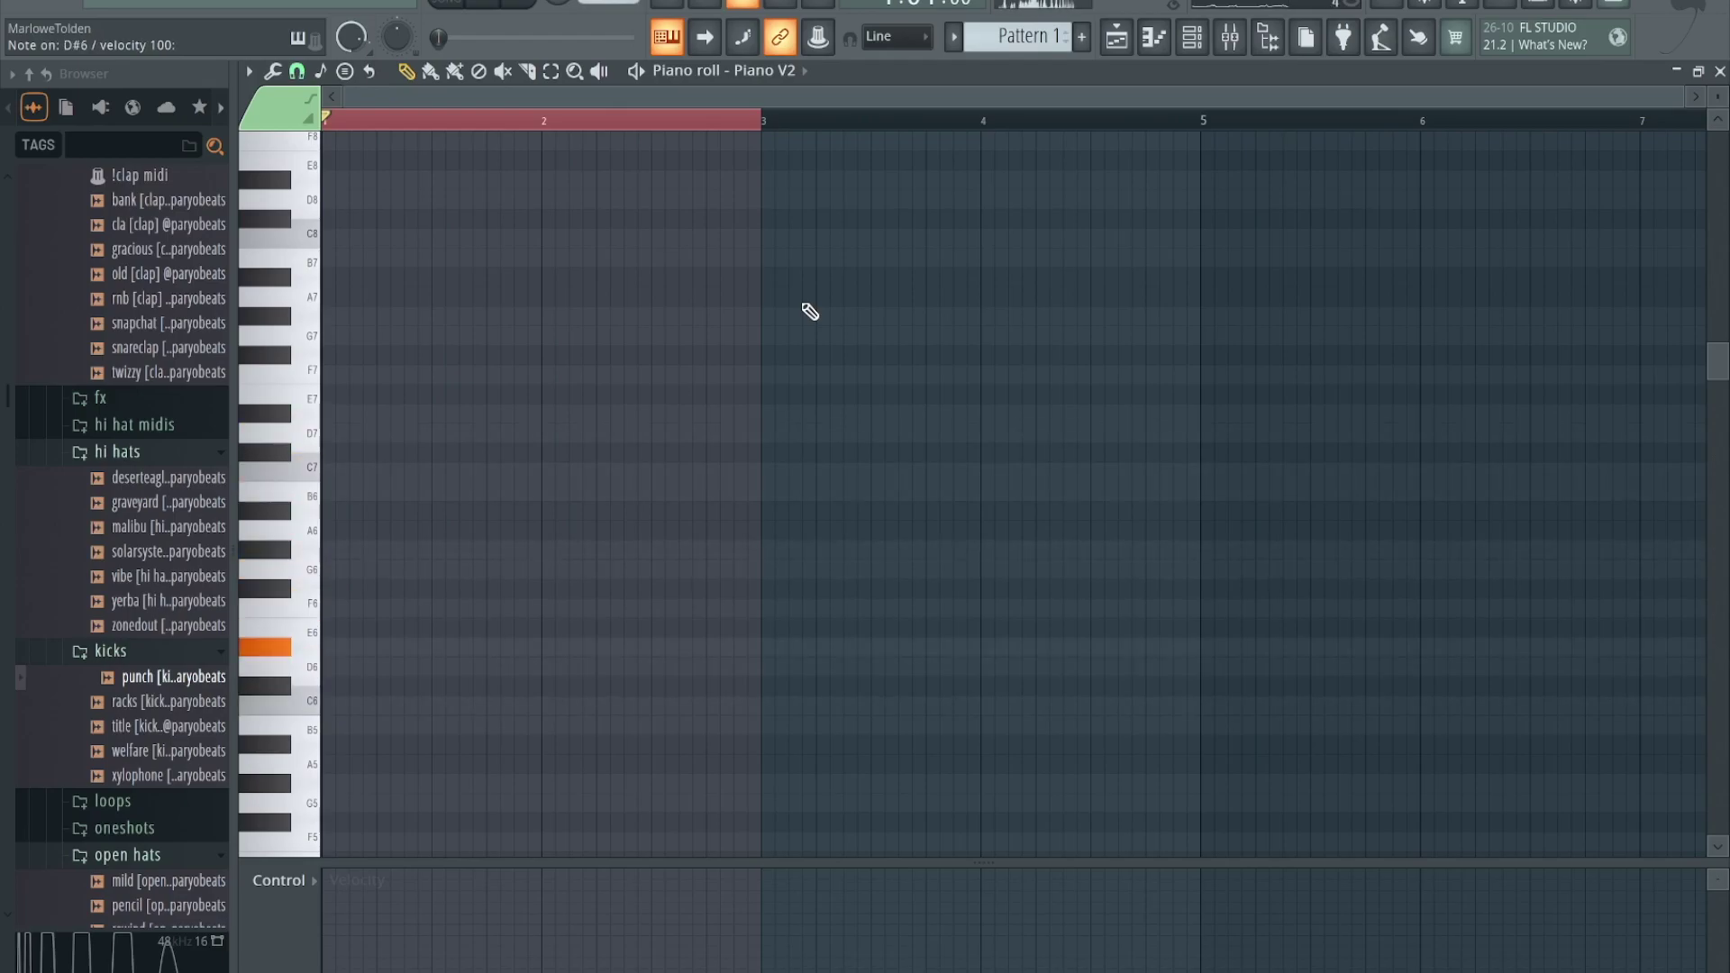
{"action": "key", "text": "6"}
{"action": "key", "text": "i"}
{"action": "key", "text": "0"}
{"action": "key", "text": "0"}
{"action": "key", "text": "i"}
{"action": "key", "text": "u"}
{"action": "key", "text": "6"}
{"action": "key", "text": "t"}
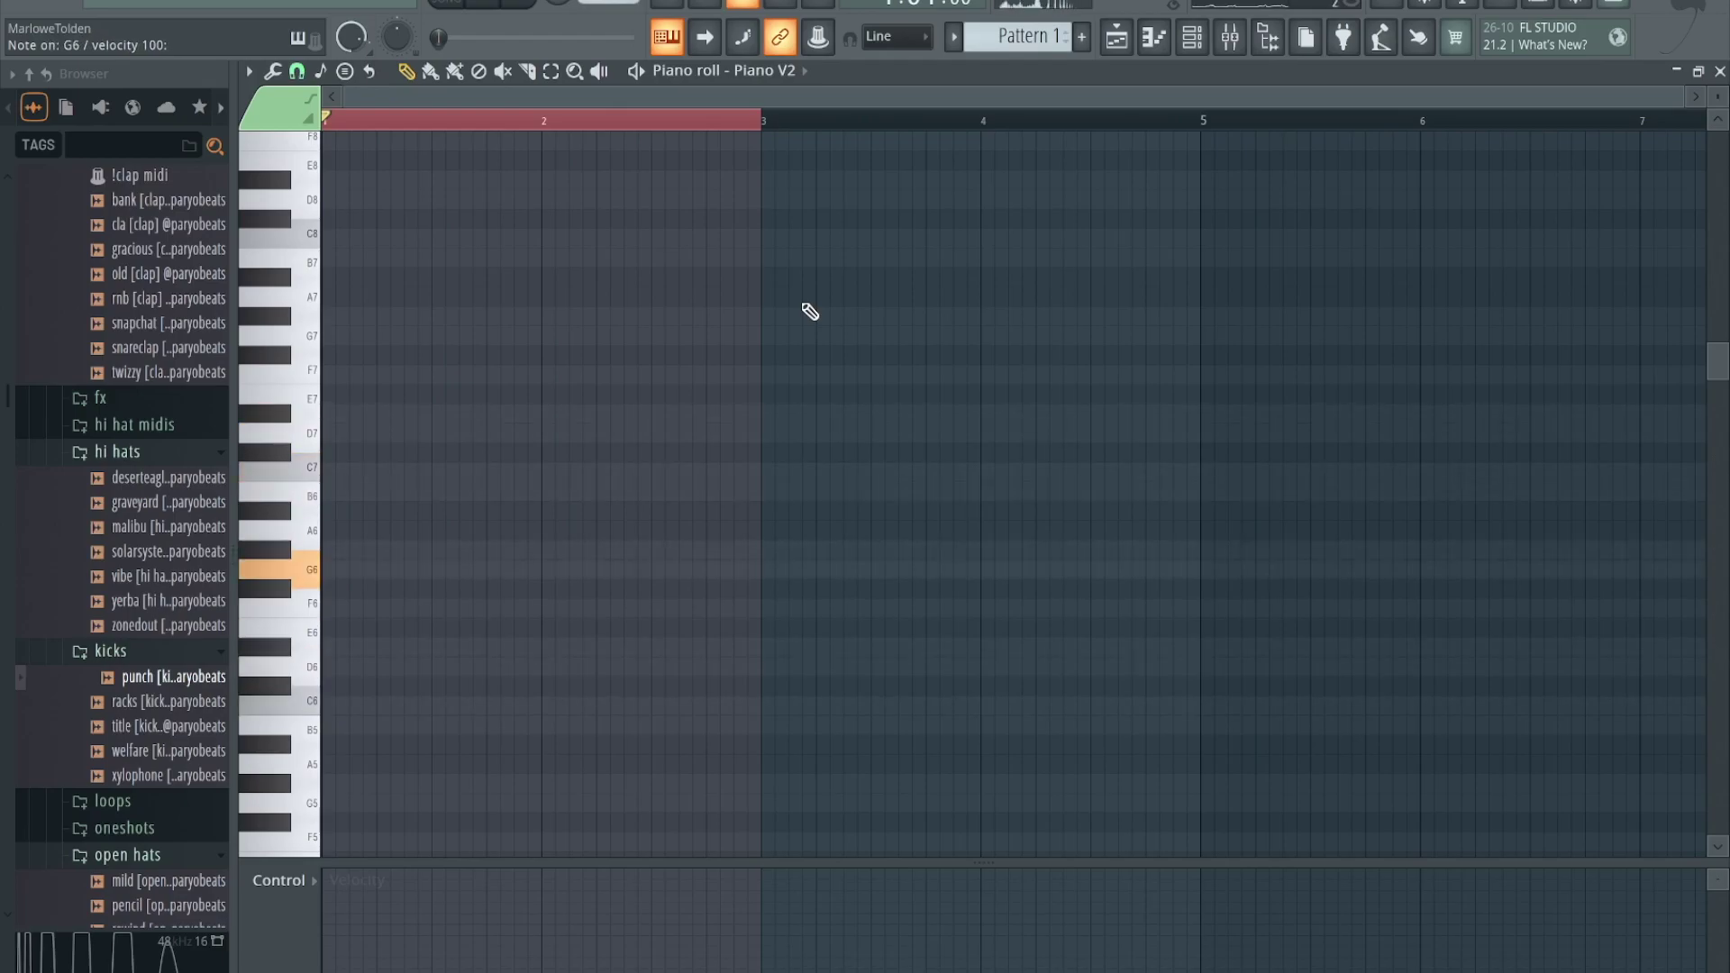
{"action": "key", "text": "r"}
{"action": "key", "text": "w"}
{"action": "key", "text": "q"}
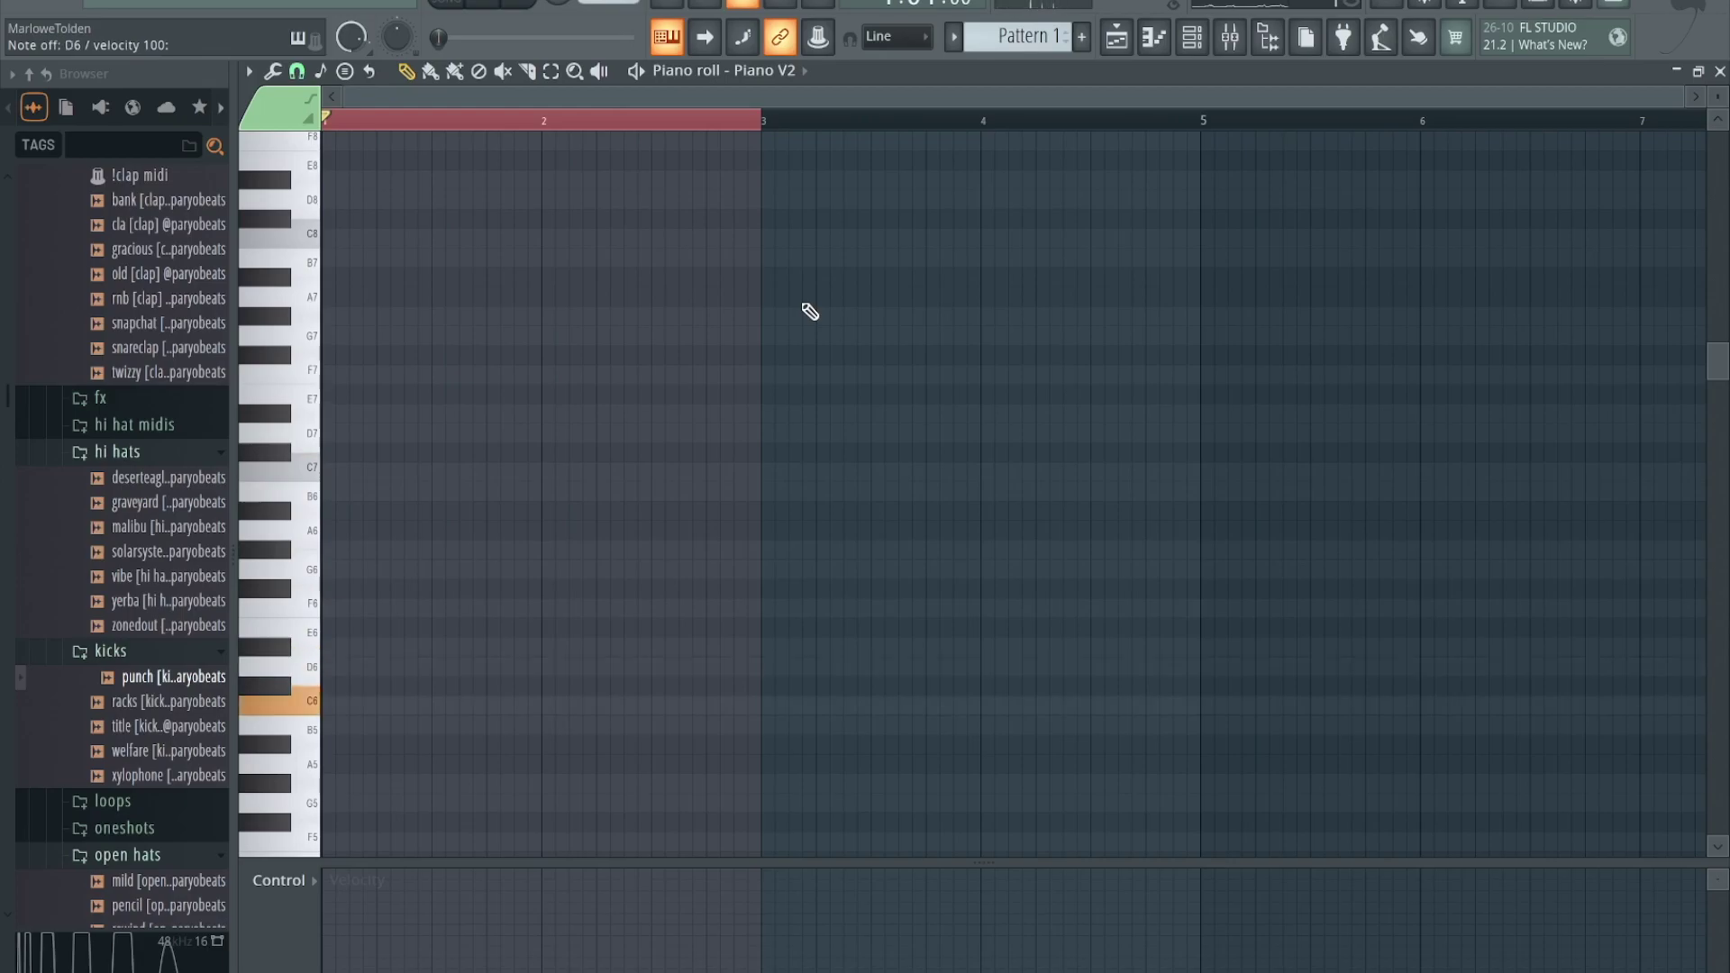